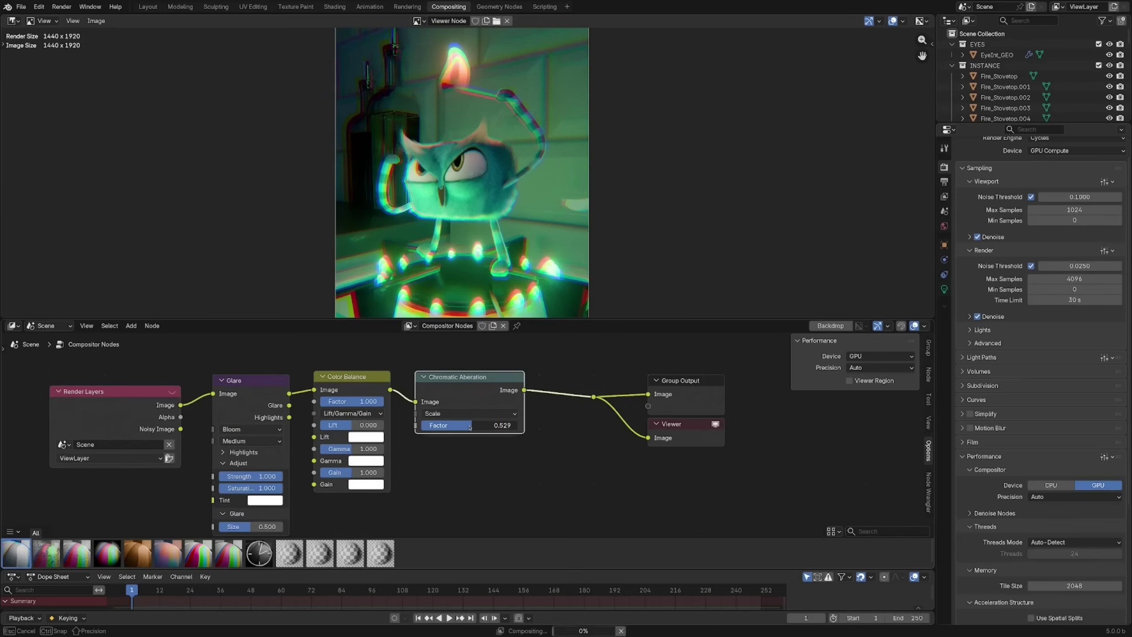
Tweak the Chromatic Aberration factor, rewind to the explosion's start, and insert RGB to BW after Pixelate
left_click_drag(486, 427, 492, 427)
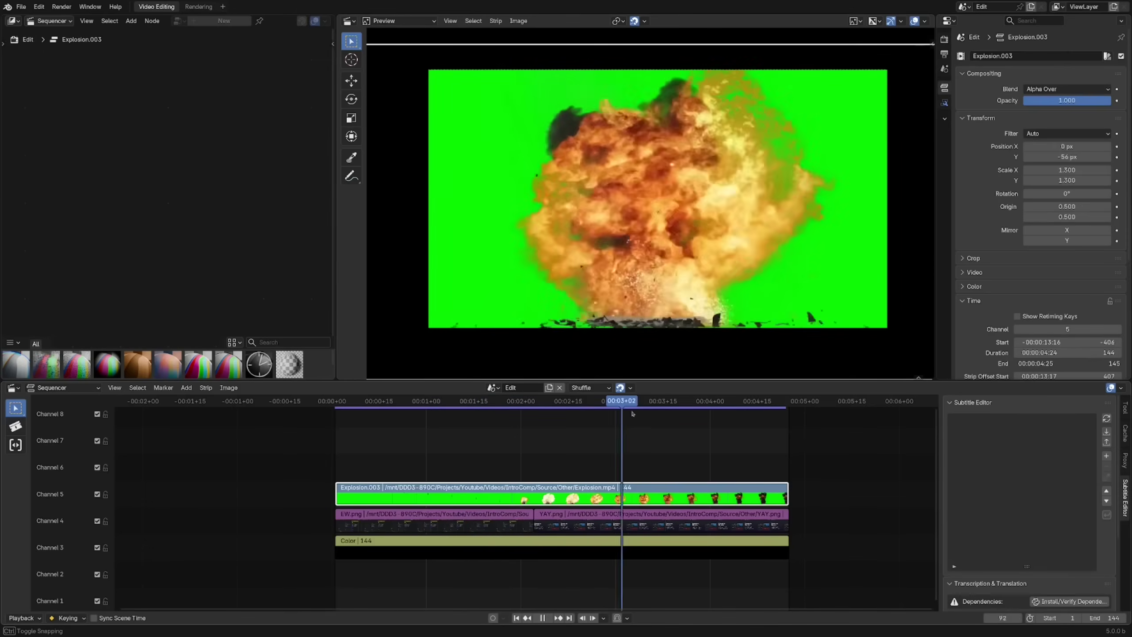
left_click_drag(632, 414, 505, 423)
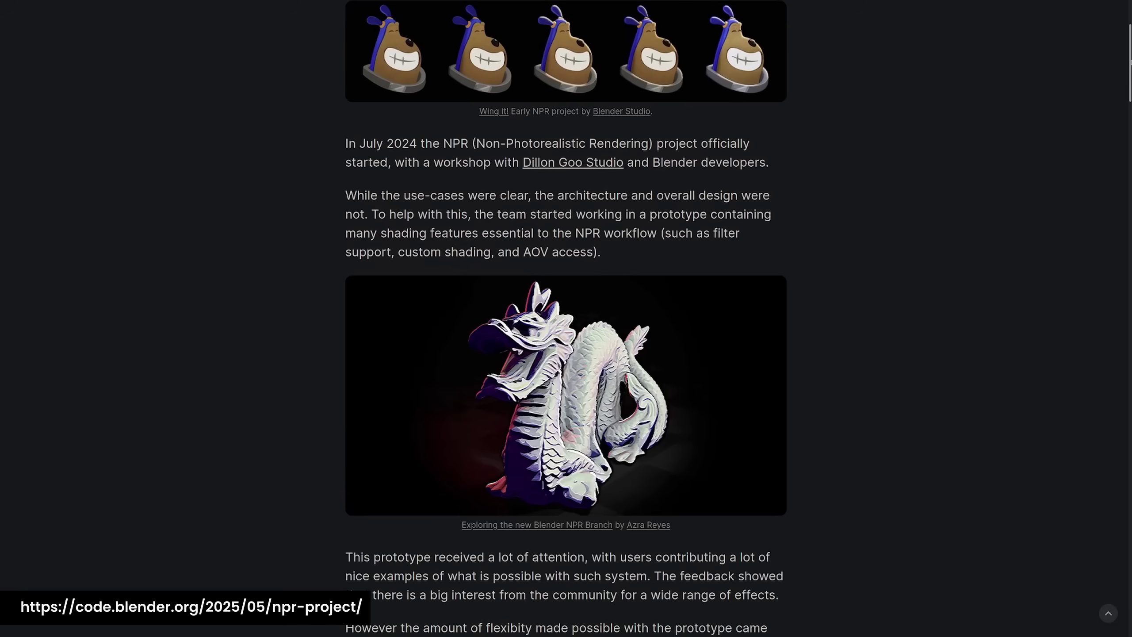
scroll(566, 318, "down", 15)
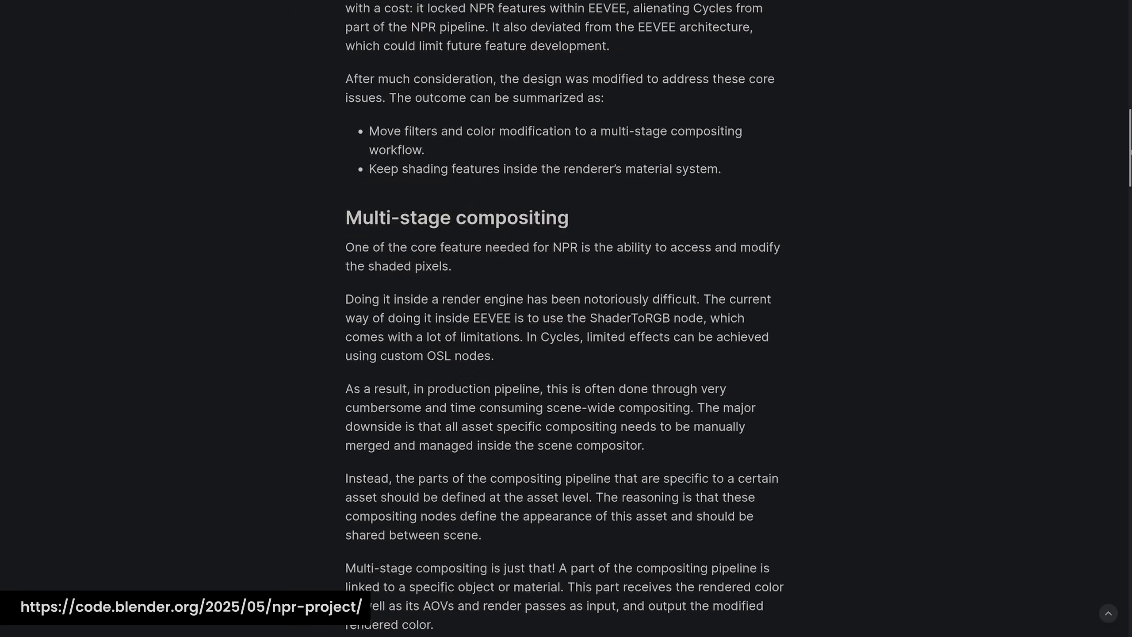
scroll(565, 319, "down", 3)
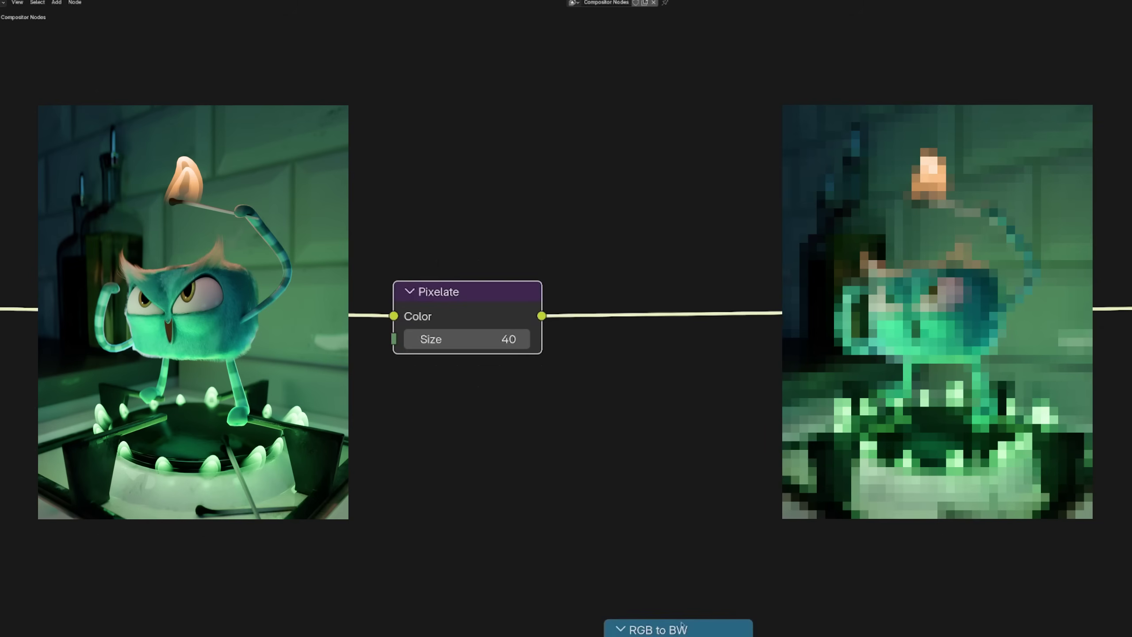
left_click_drag(708, 636, 678, 326)
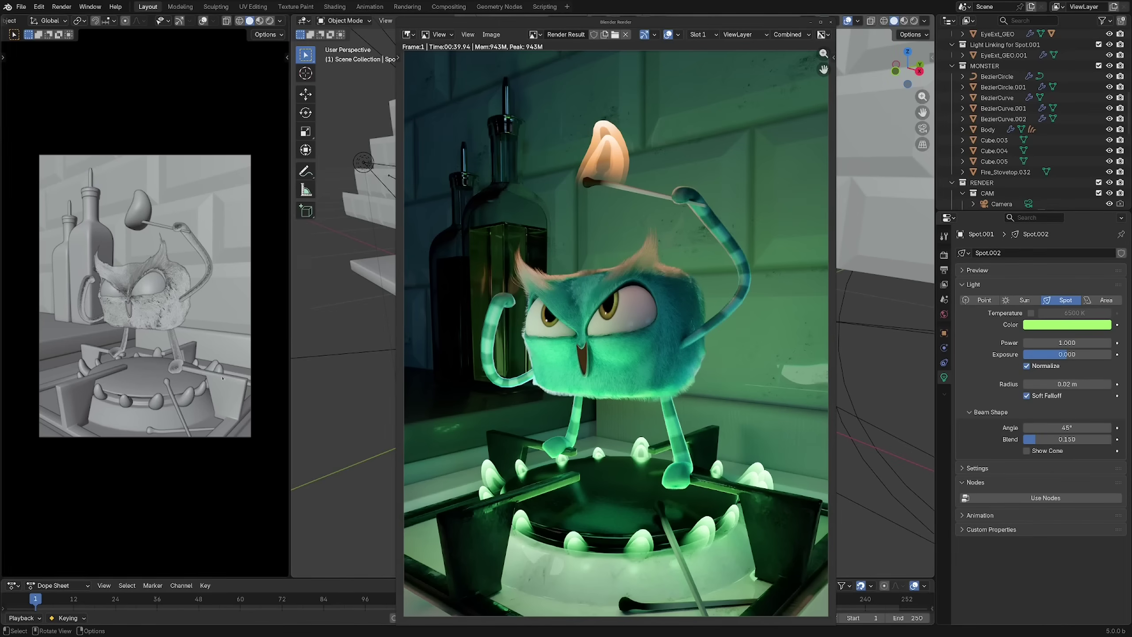
Close the render window and create a new compositor node tree in the Compositing workspace
left_click(831, 21)
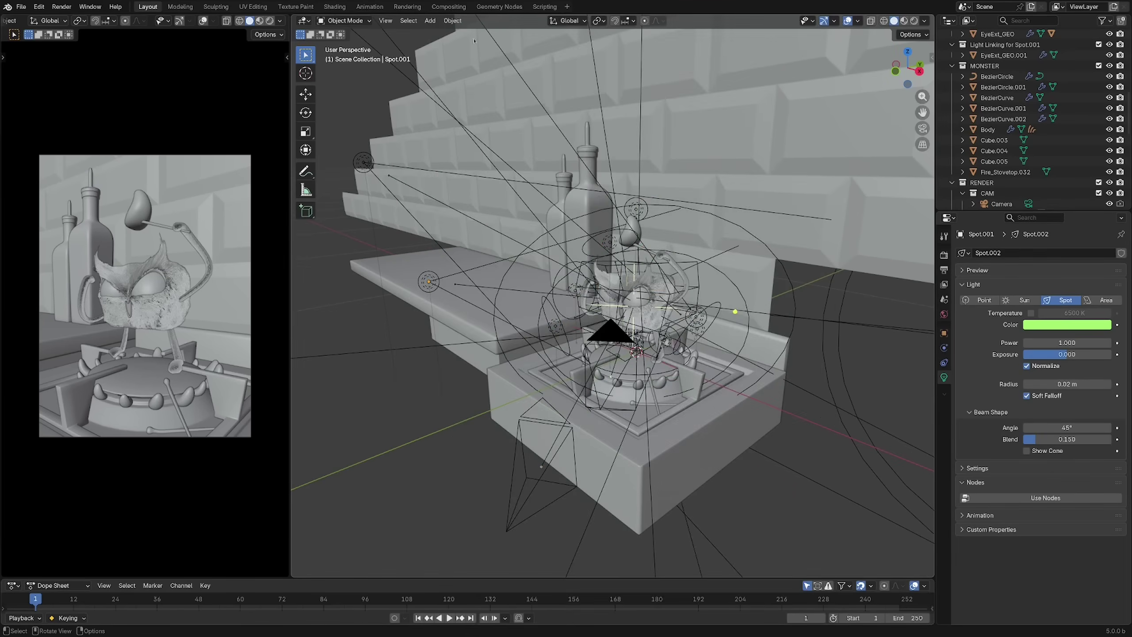
left_click(445, 8)
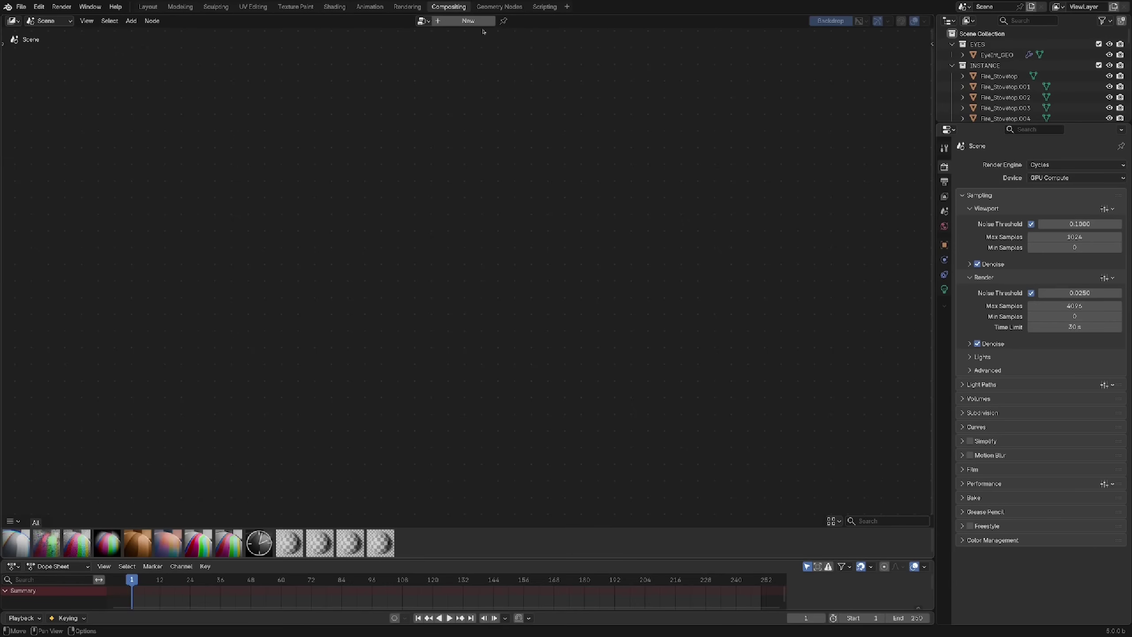
left_click(480, 21)
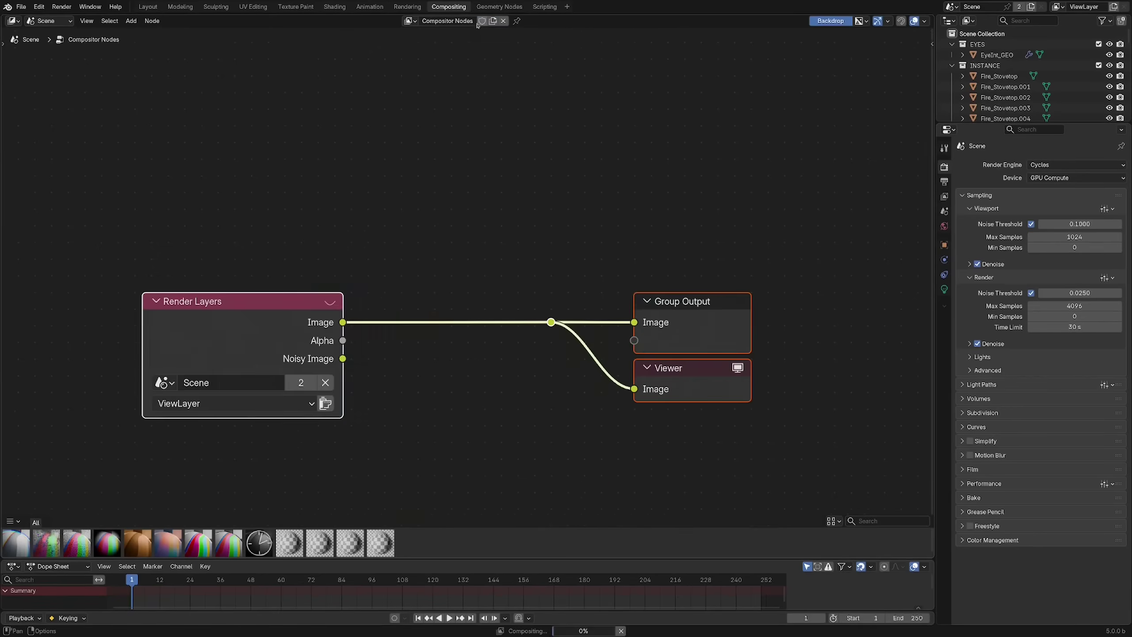
Rearrange the default Render Layers, Group Output and Viewer nodes slightly
middle_click_drag(340, 369, 344, 362)
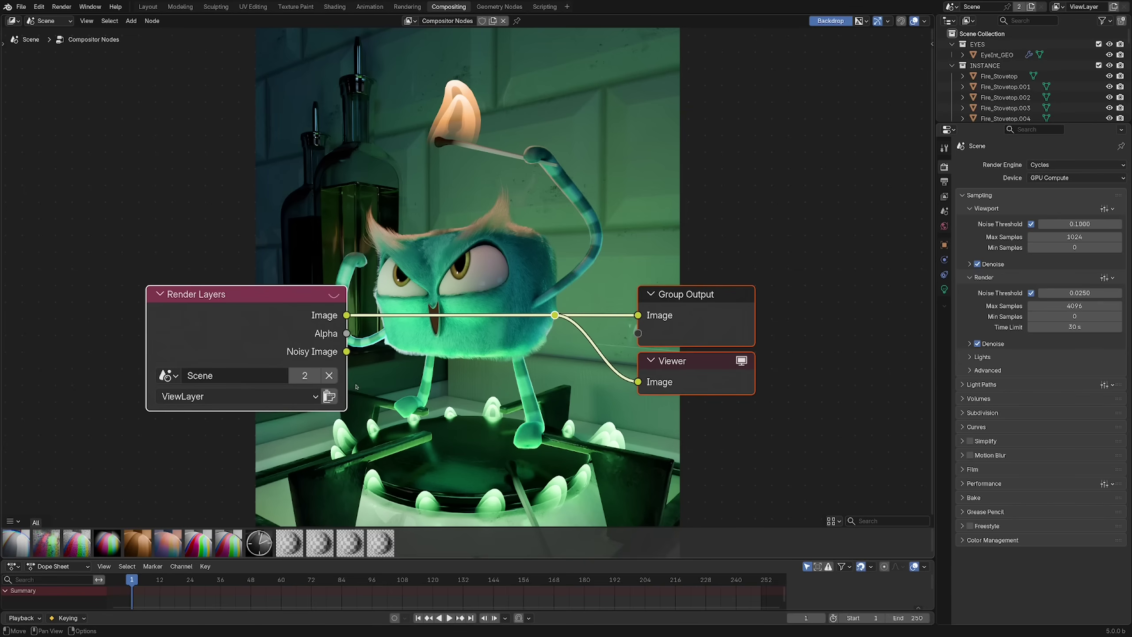
left_click(229, 338)
mouse_move(243, 324)
left_mouse_down()
mouse_move(250, 314)
mouse_move(239, 320)
left_mouse_up()
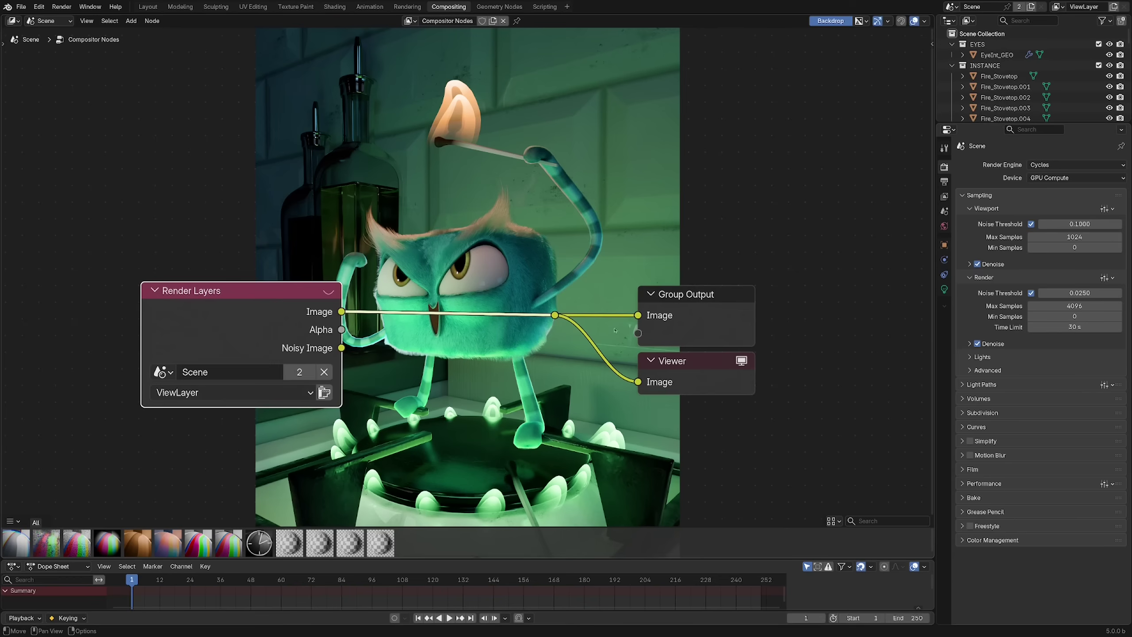
left_click_drag(691, 312, 702, 309)
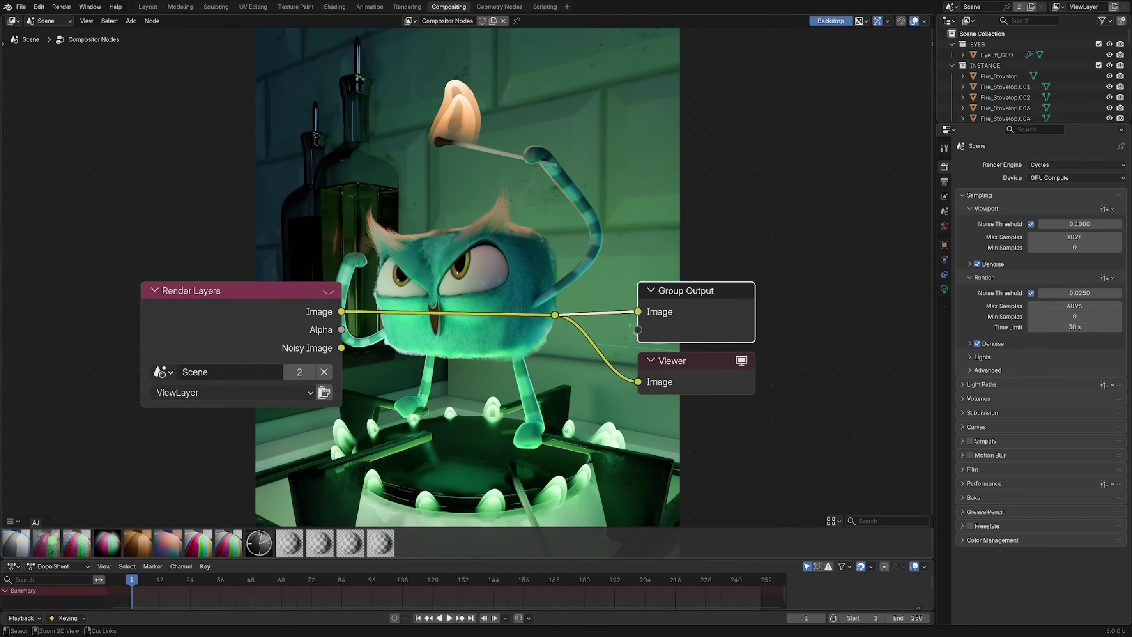
Insert a Blur node on the Image link and set both size values to 40
middle_click_drag(421, 391, 413, 395, "ctrl")
key("shift+a")
mouse_move(415, 390)
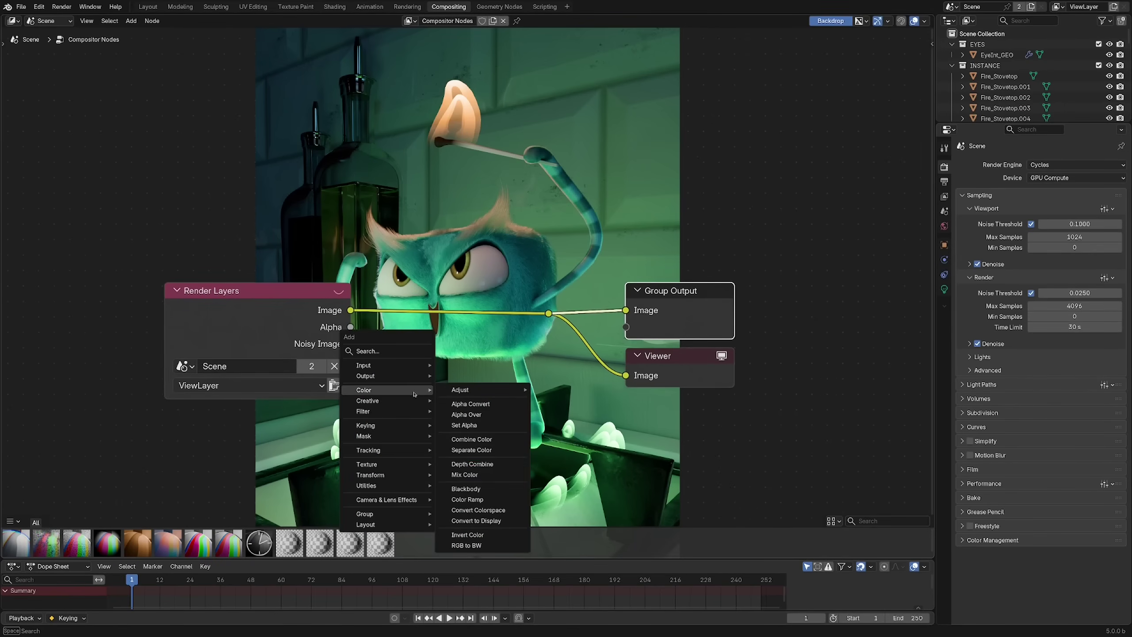
mouse_move(401, 411)
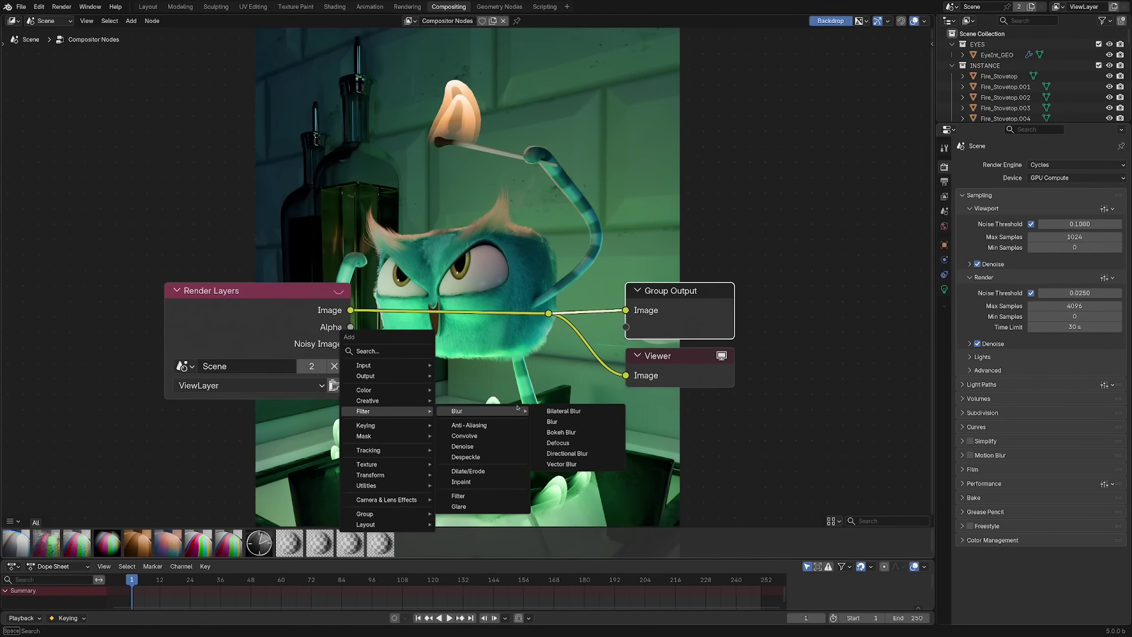
left_click(552, 422)
left_click(392, 273)
left_click_drag(447, 332, 447, 346)
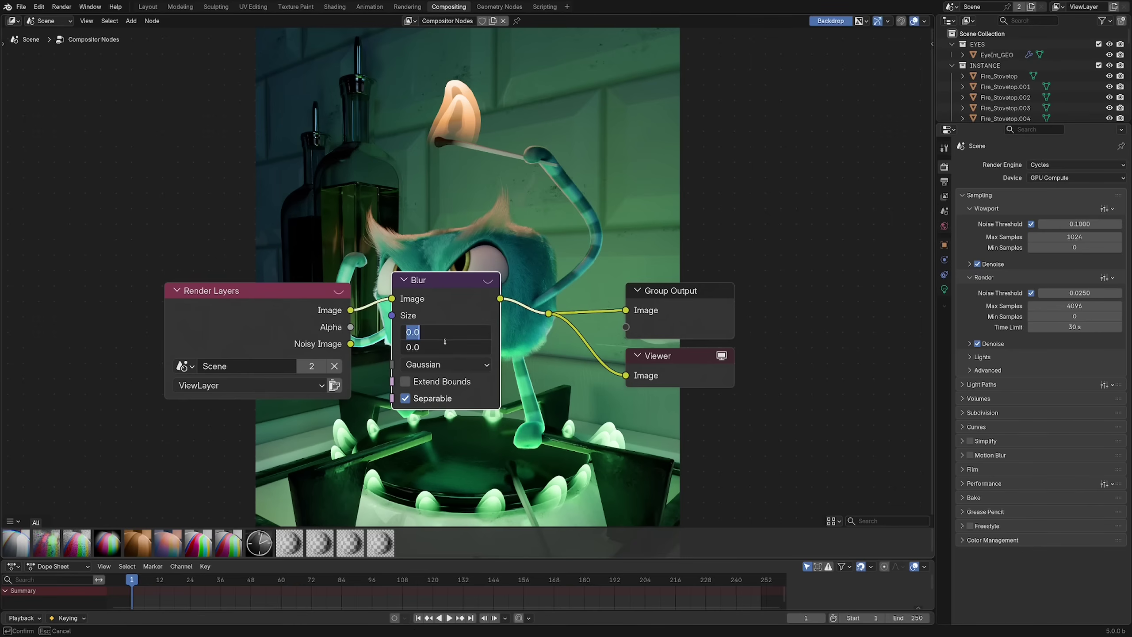
type("40")
key("Return")
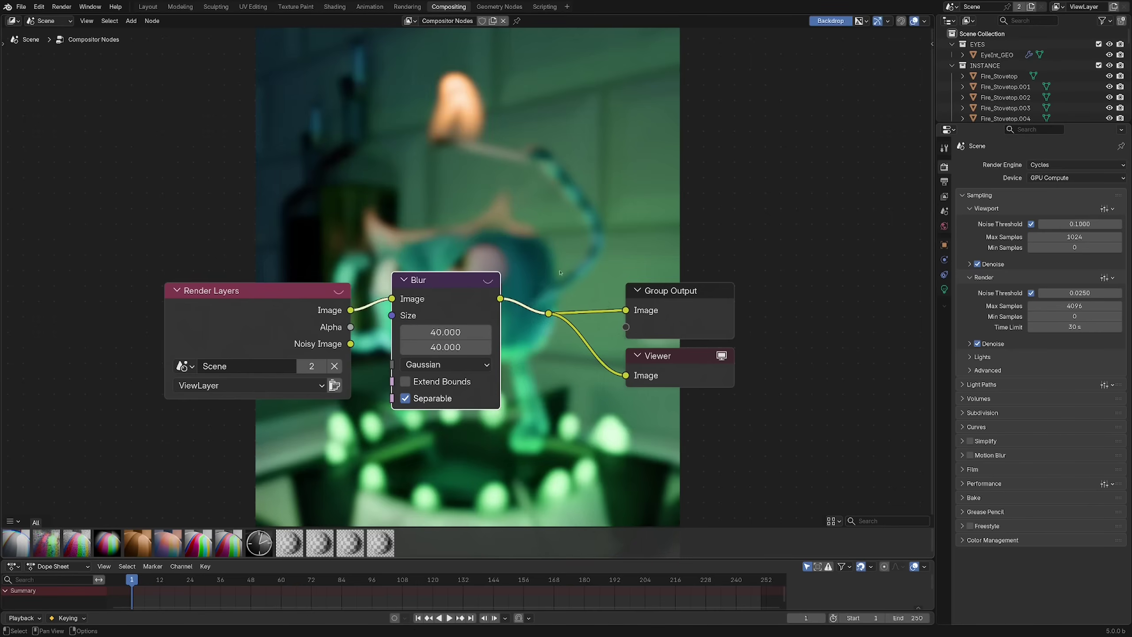
Render with F12 to check, then preview the unblurred Render Layers output in the Viewer
middle_click_drag(488, 300, 481, 440)
key("F12")
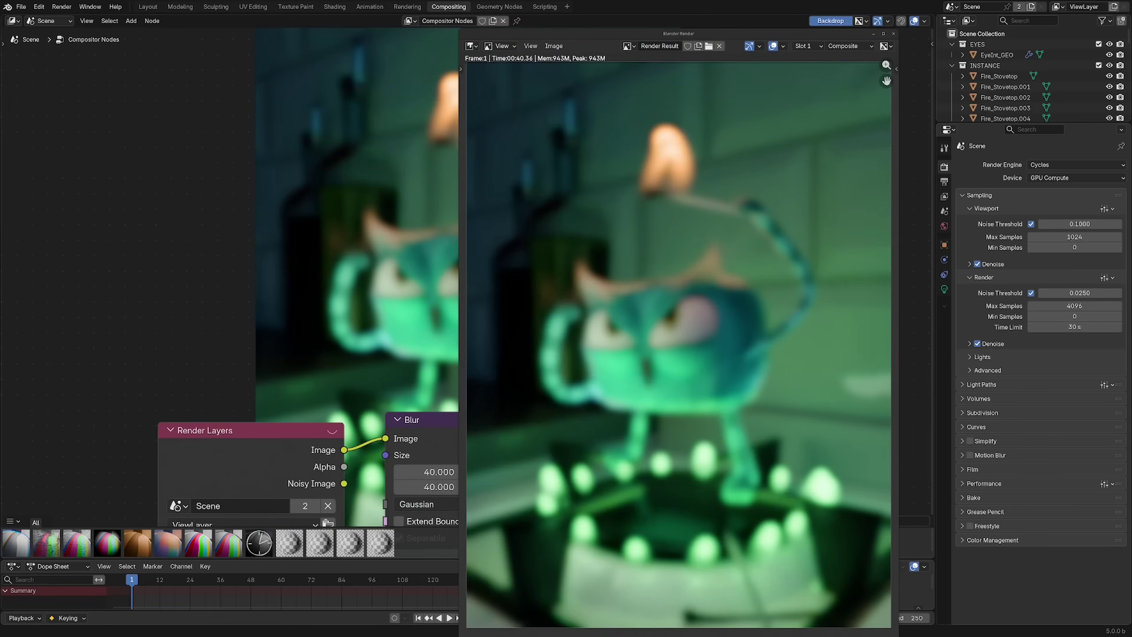
key("Escape")
middle_click_drag(453, 435, 430, 273)
left_click(437, 280)
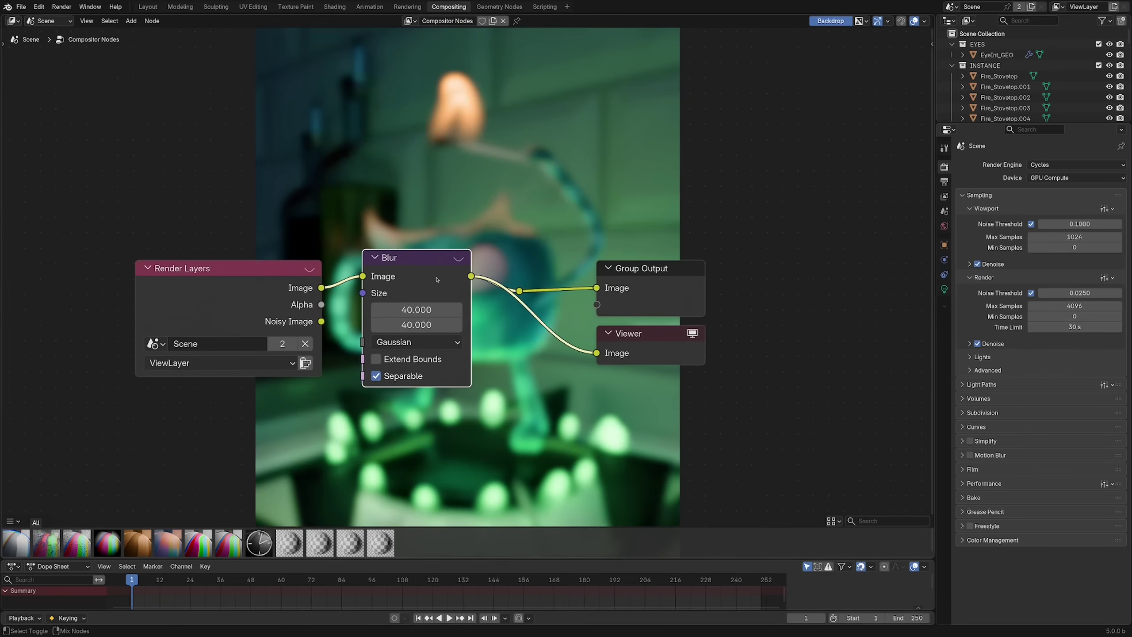
left_click(307, 288, "ctrl+shift")
middle_click_drag(446, 275, 469, 369)
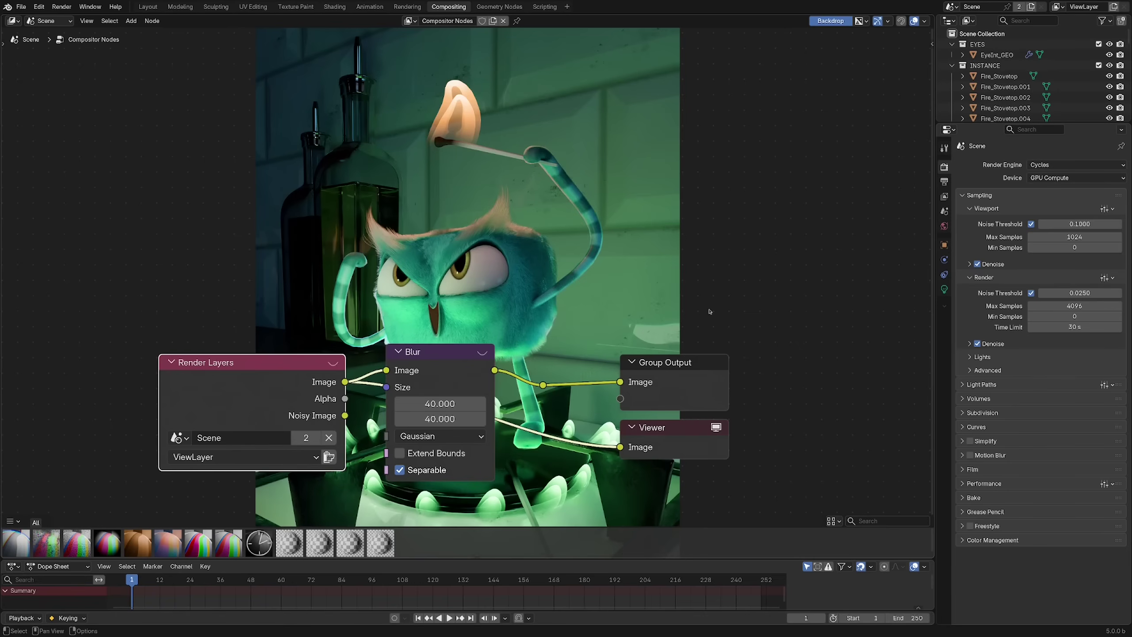
Render to check the result, then make the Viewer preview the Blur node's output
key("F11")
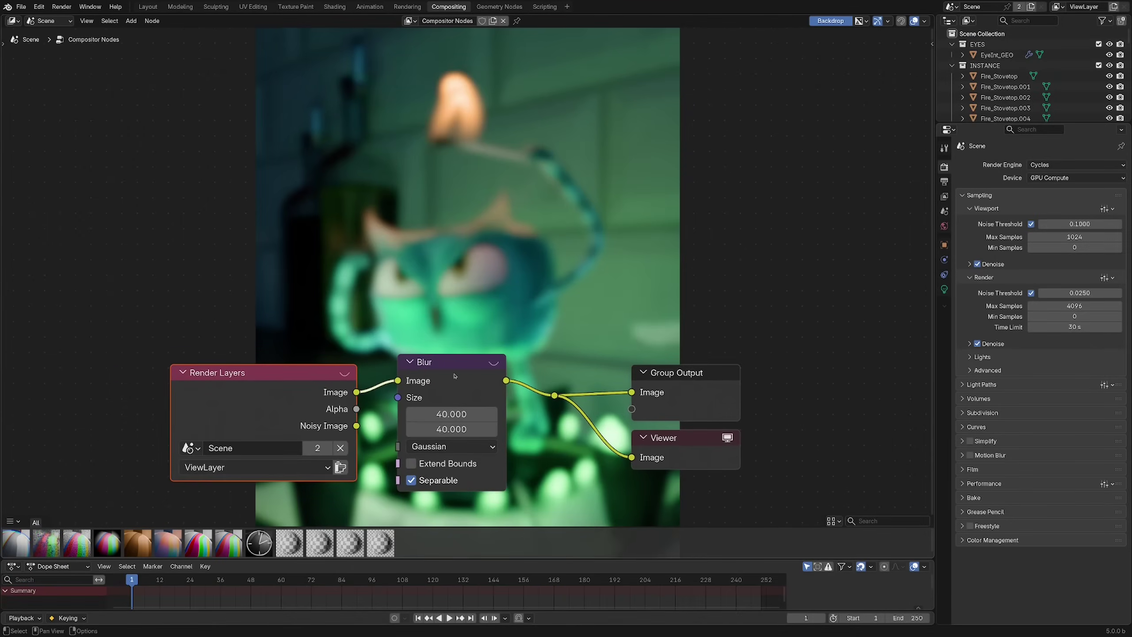
left_click(467, 387)
middle_click_drag(487, 376, 485, 406)
middle_click_drag(563, 230, 558, 230)
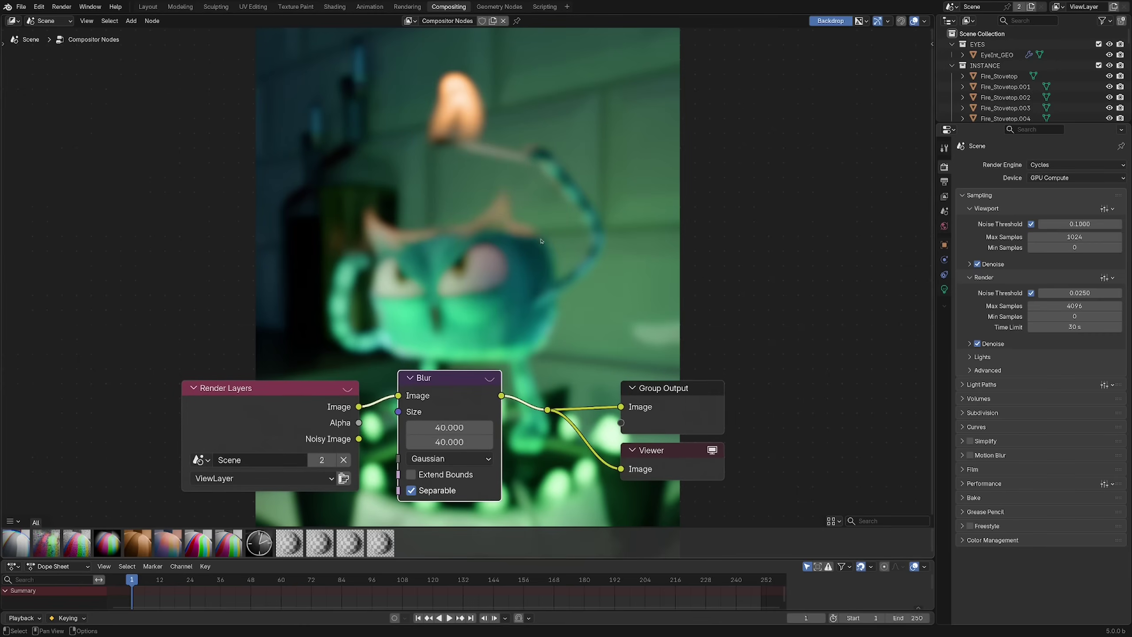
Shrink and re-enlarge the backdrop image, then reposition it behind the nodes
key("v")
key("v")
key("v")
key("v")
key("v")
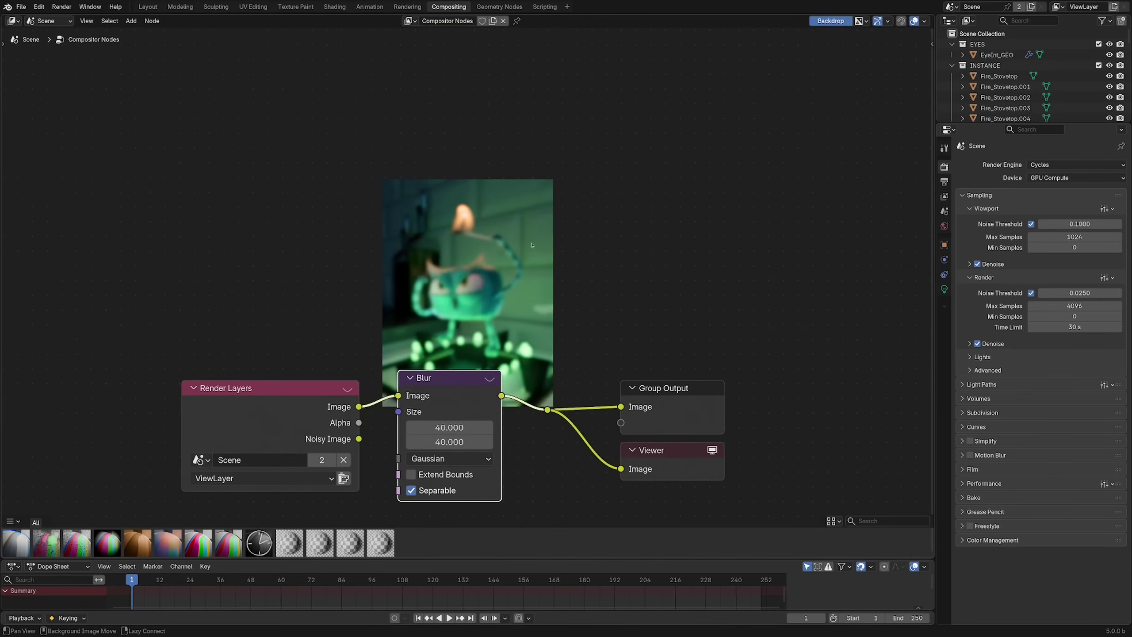
key("alt+v")
key("alt+v")
key("alt+v")
key("alt+v")
key("alt+v")
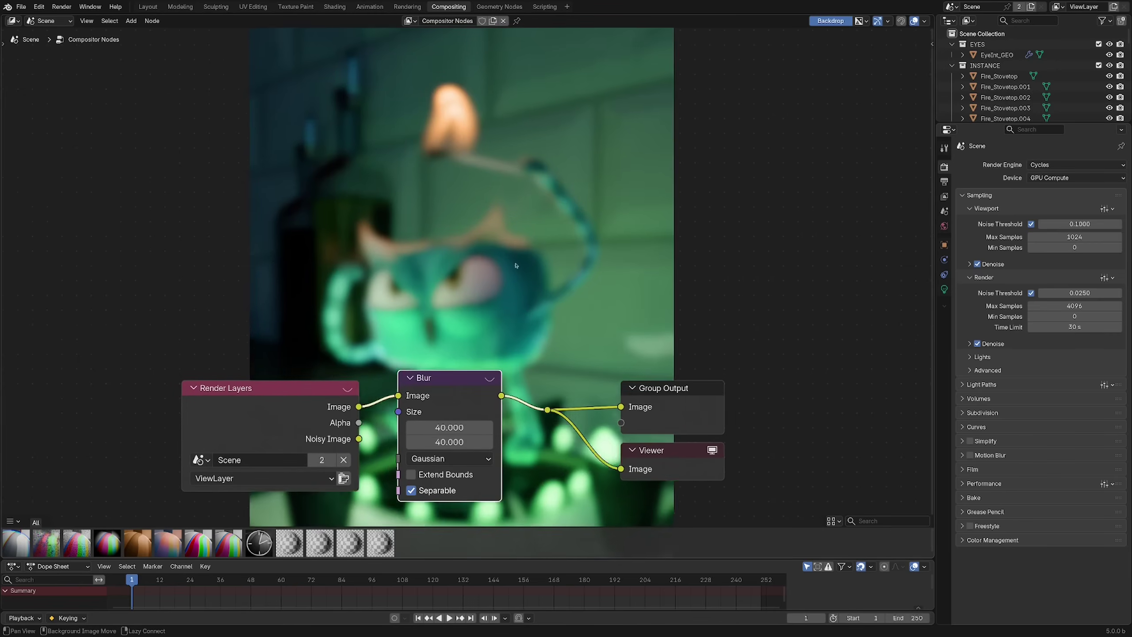
middle_click_drag(519, 266, 644, 240, "alt")
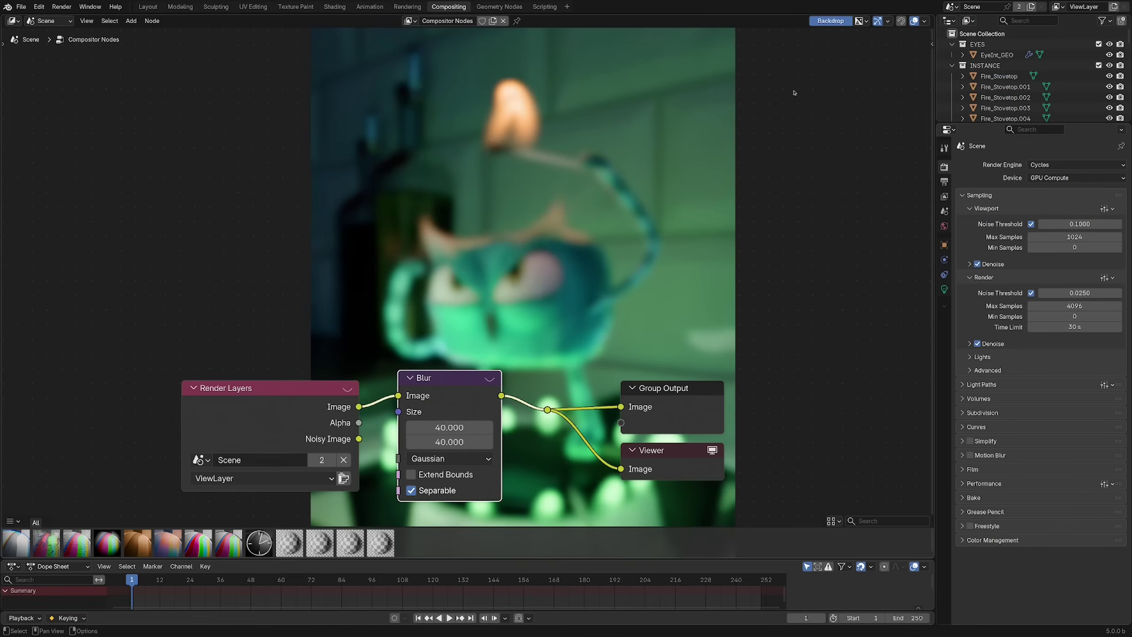
Hide the backdrop and split off an Image Editor showing the Viewer Node image
left_click(832, 22)
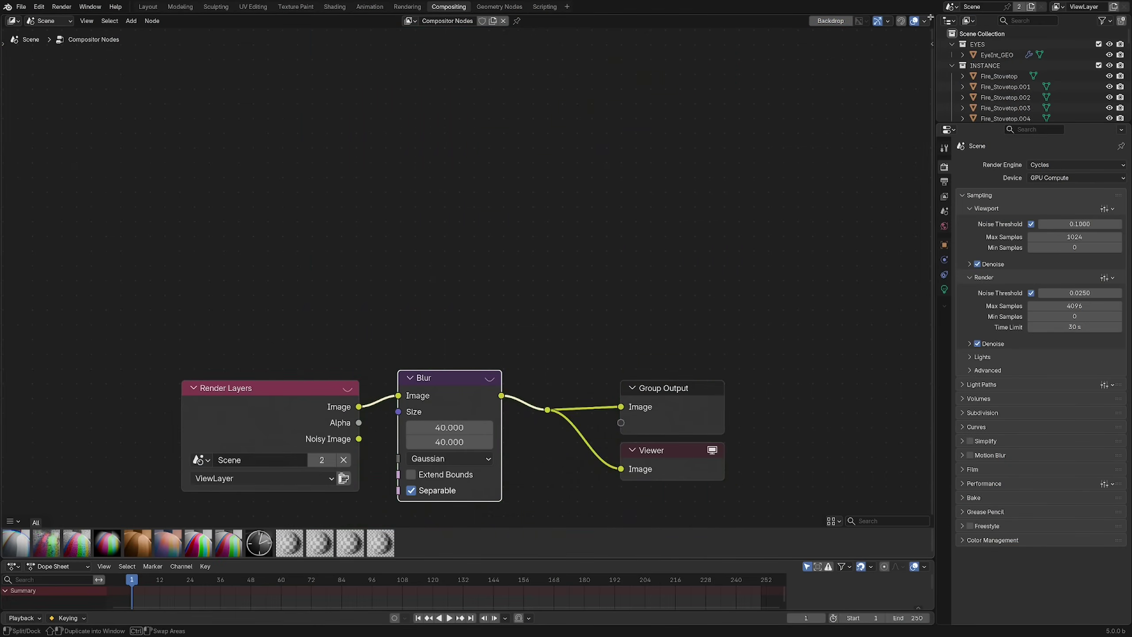
left_click_drag(932, 18, 473, 263)
left_click(13, 21)
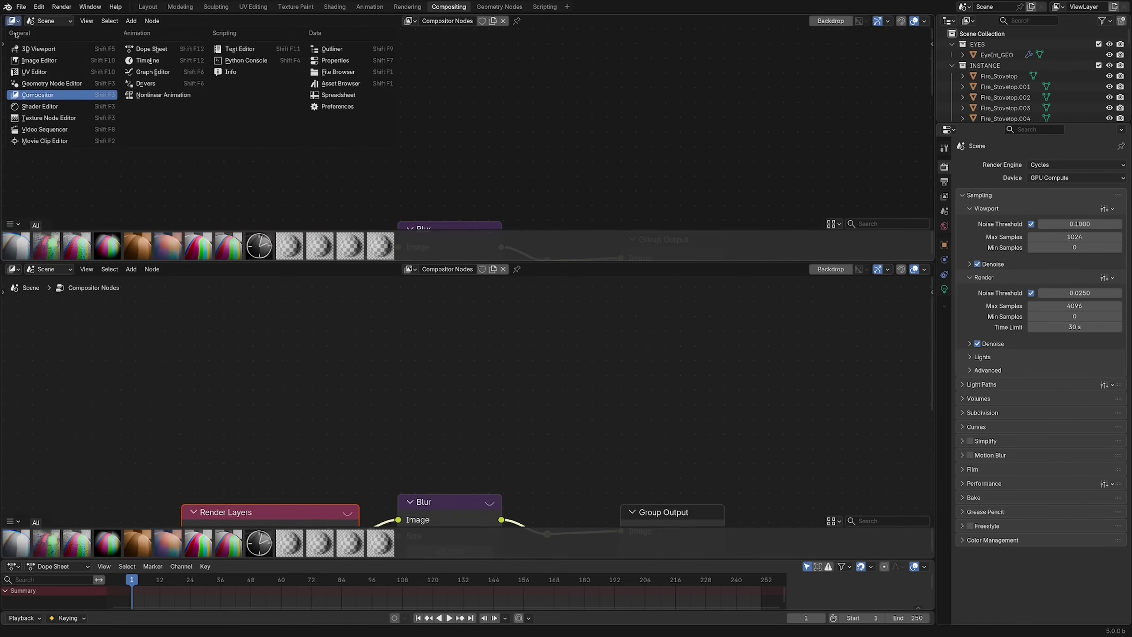
left_click(40, 61)
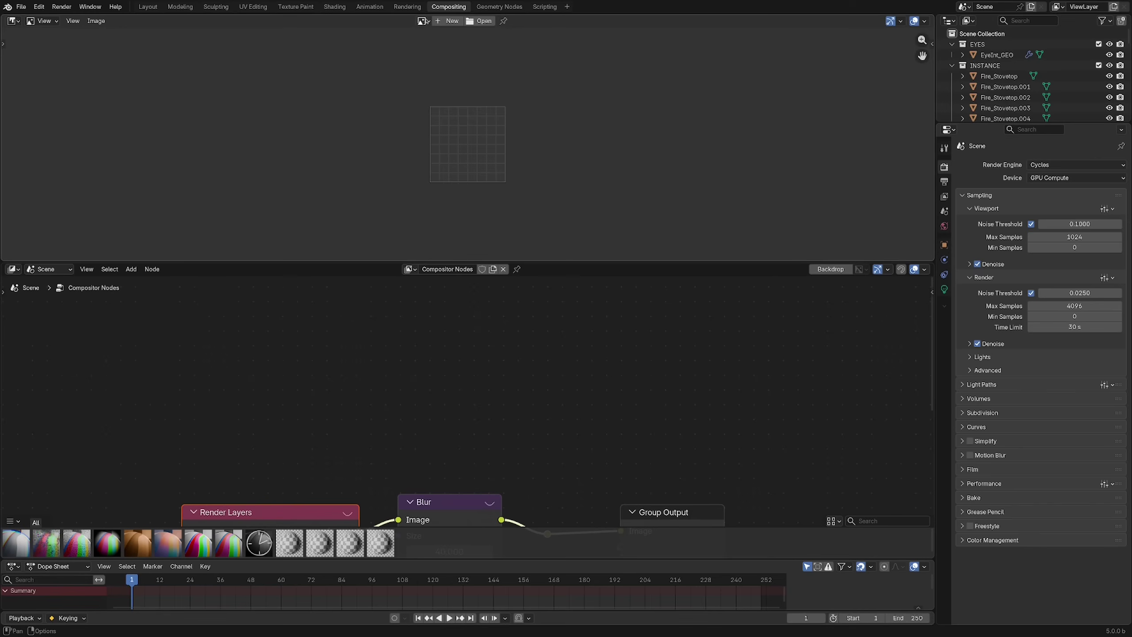
left_click(423, 20)
left_click(450, 80)
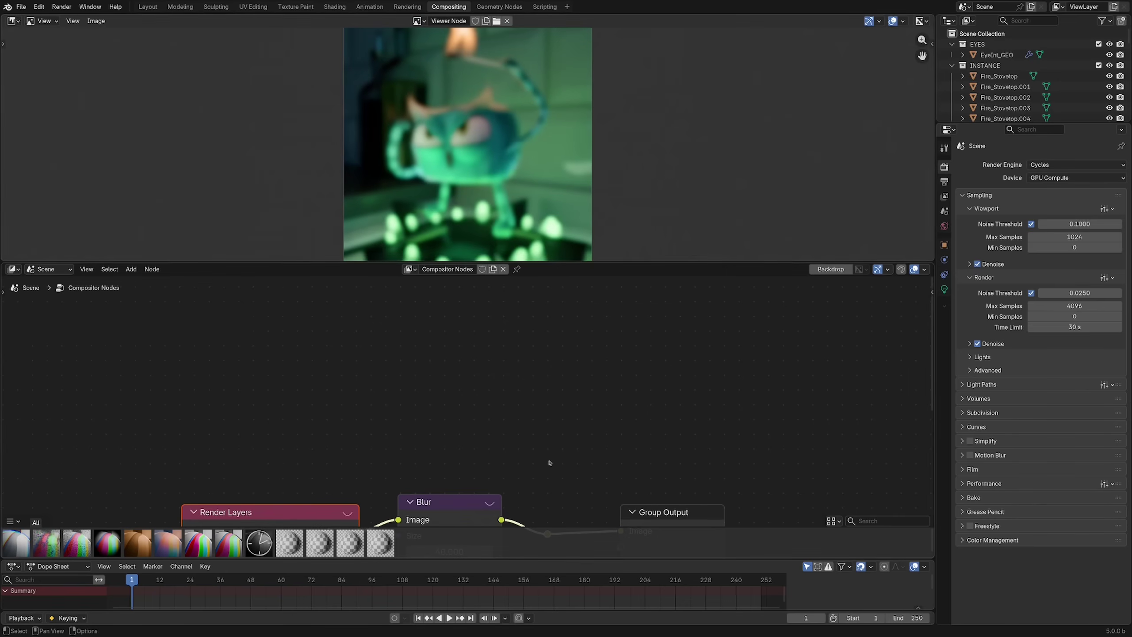
Reconnect the Viewer to the blurred output and enlarge the image viewer area
middle_click_drag(561, 438, 557, 298)
scroll(557, 299, "down", 1)
left_click(537, 394, "ctrl+shift")
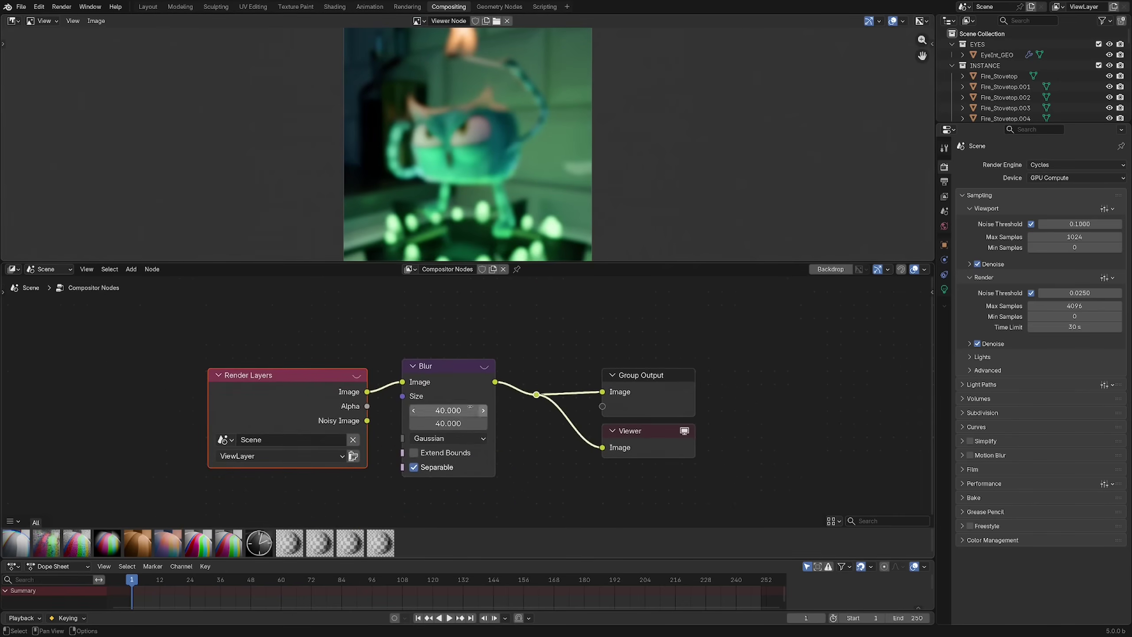
left_click_drag(544, 261, 545, 336)
scroll(540, 426, "down", 1)
middle_click_drag(528, 472, 536, 457)
Turn on the Text Info and Render Region image overlays
left_click(902, 21)
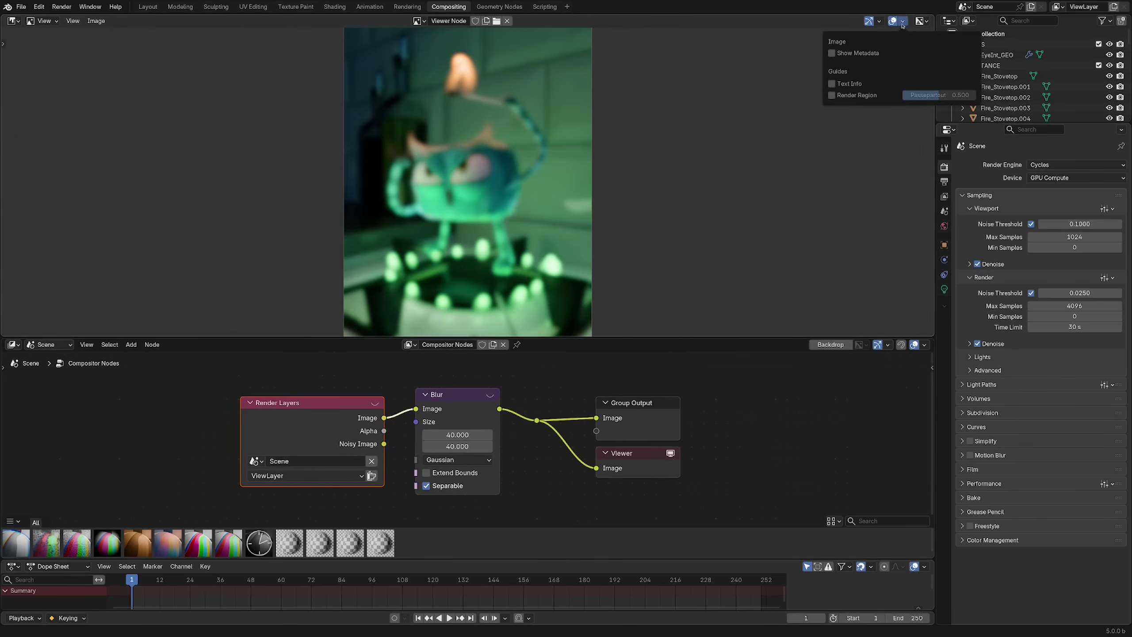
left_click(831, 83)
left_click(832, 96)
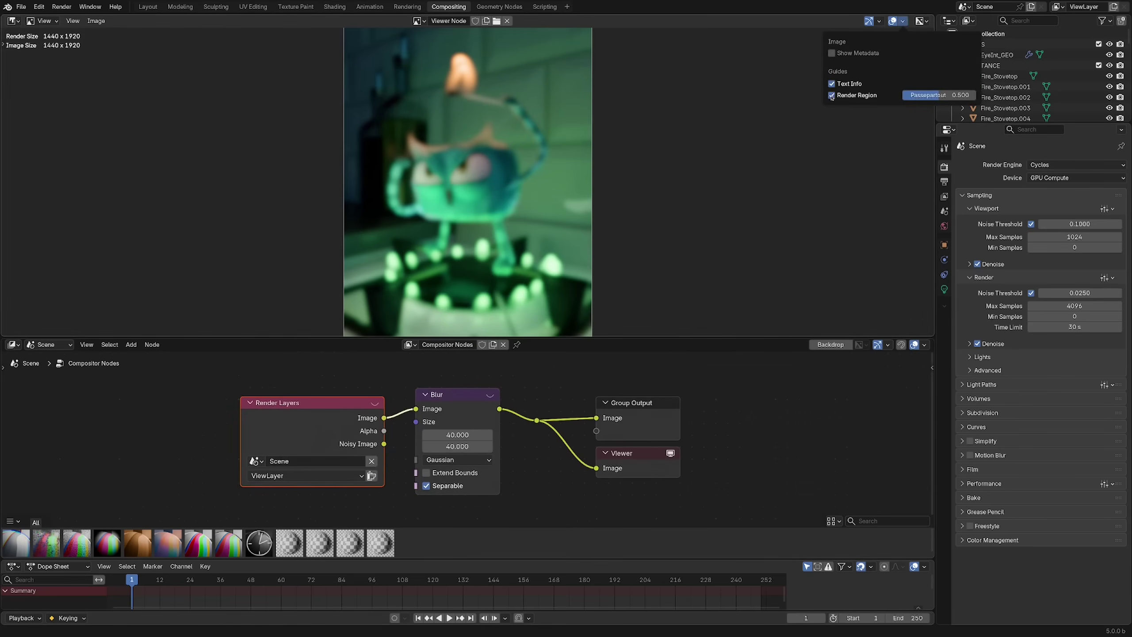
Add a Scale node between Render Layers and Blur with X and Y both set to 2
middle_click_drag(346, 417, 385, 427)
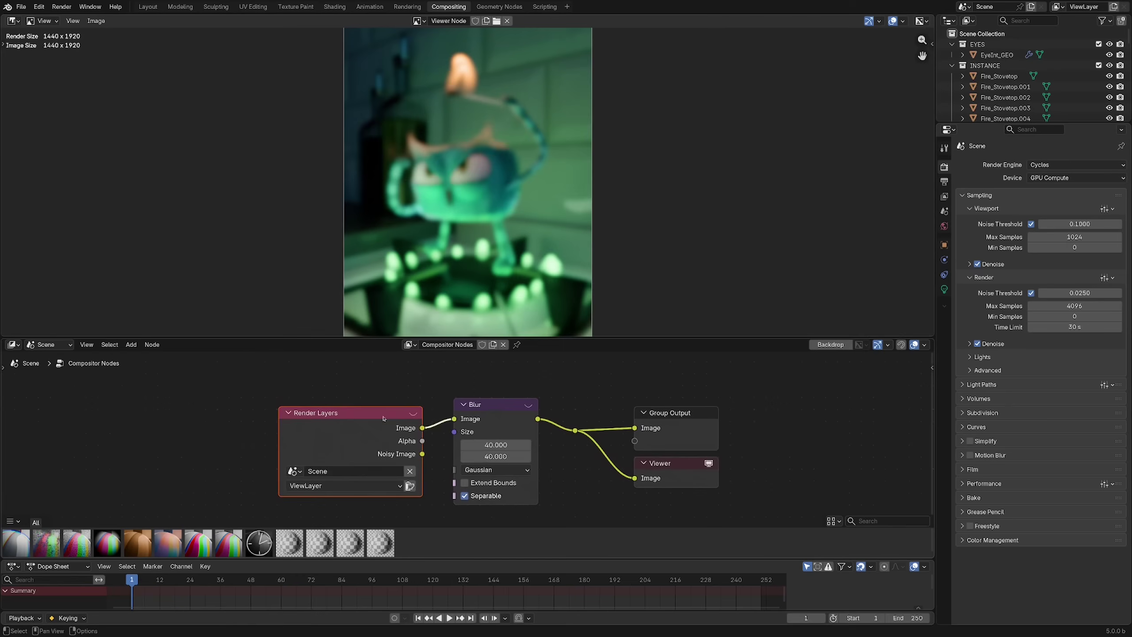
left_click_drag(384, 427, 360, 390)
type("scale")
key("Return")
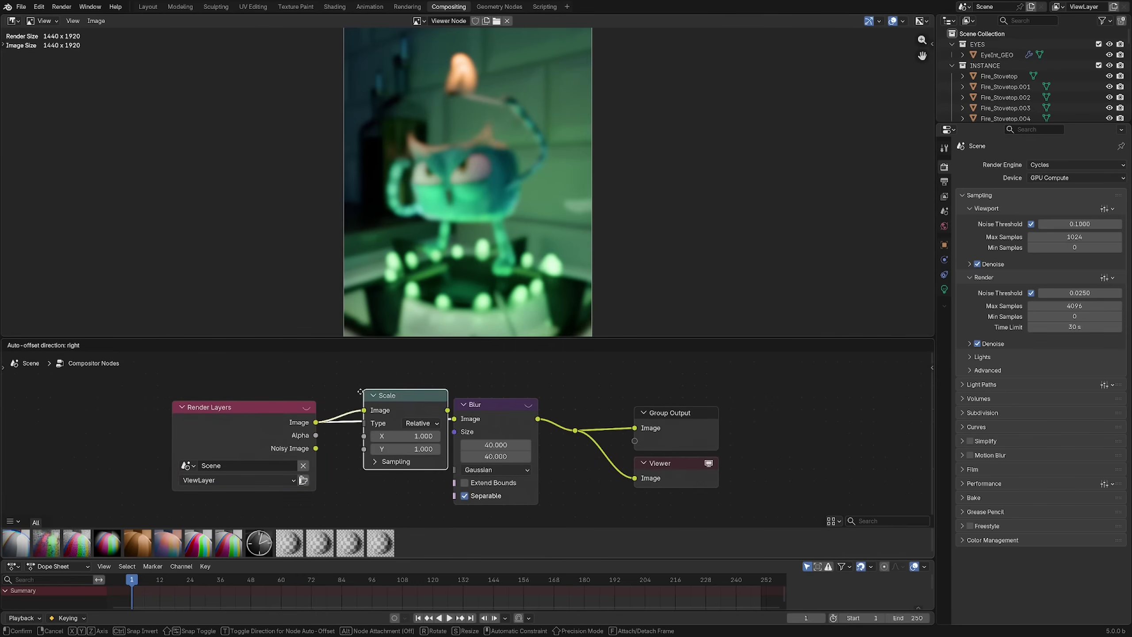
left_click(329, 404)
double_click(362, 446)
key("Return")
left_click_drag(360, 446, 375, 461)
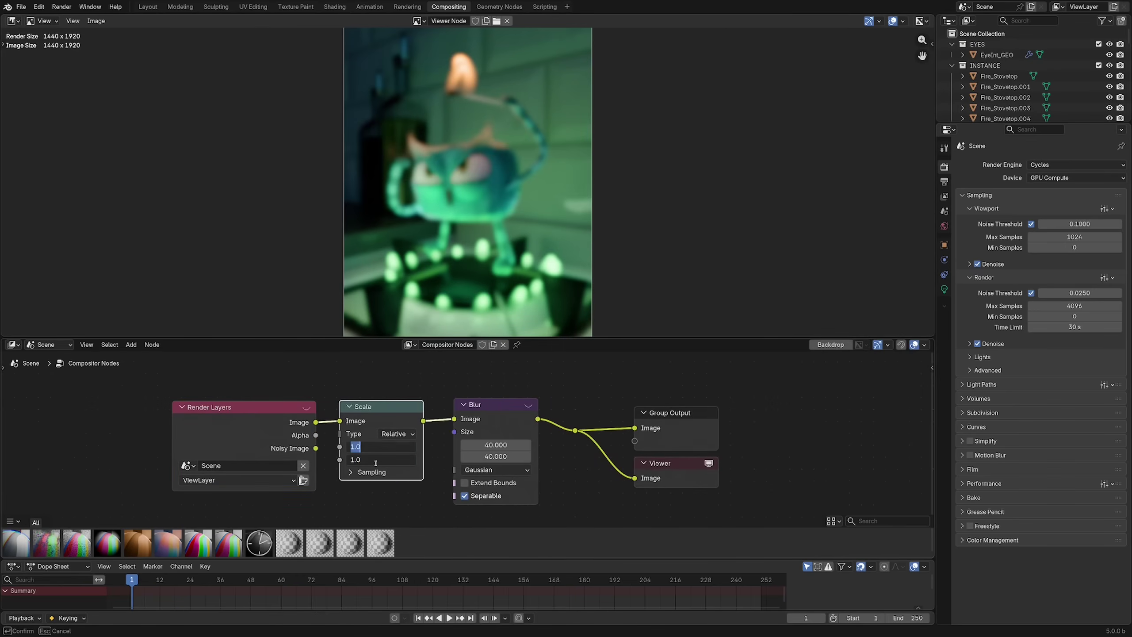
type("2")
key("Return")
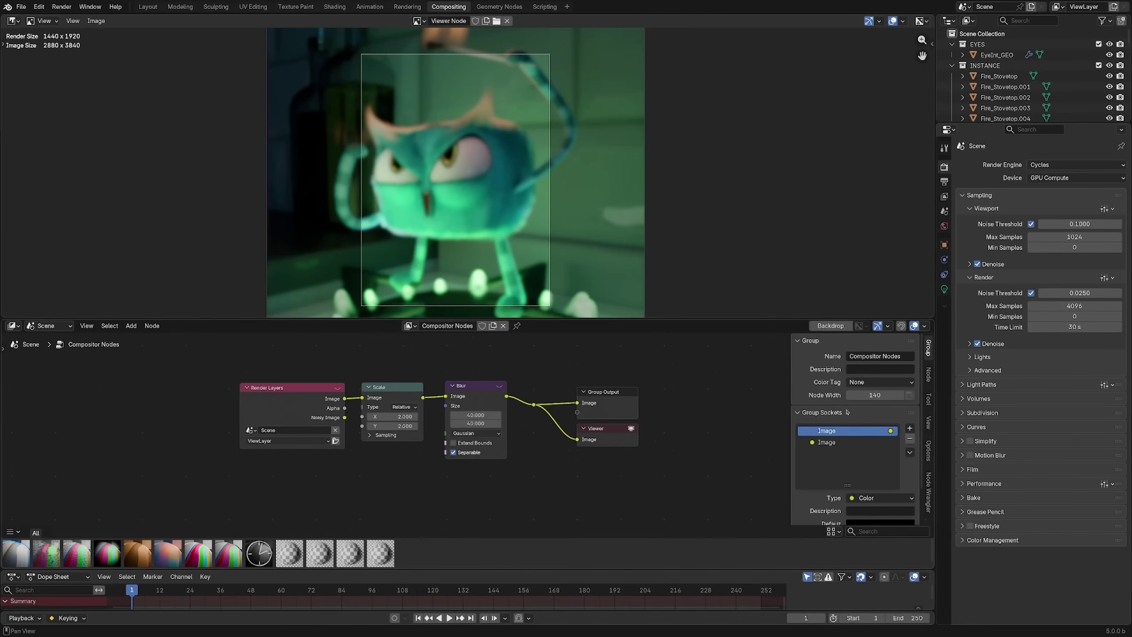
Set the compositor's Performance Device to GPU in the sidebar Options
left_click(928, 450)
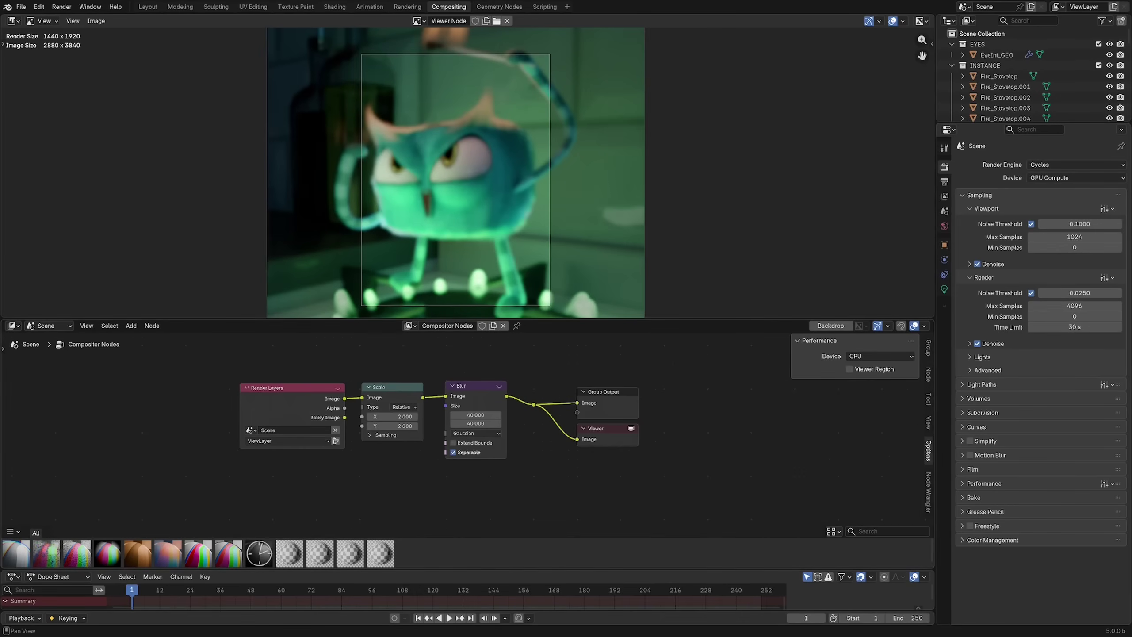
left_click(874, 358)
left_click(868, 377)
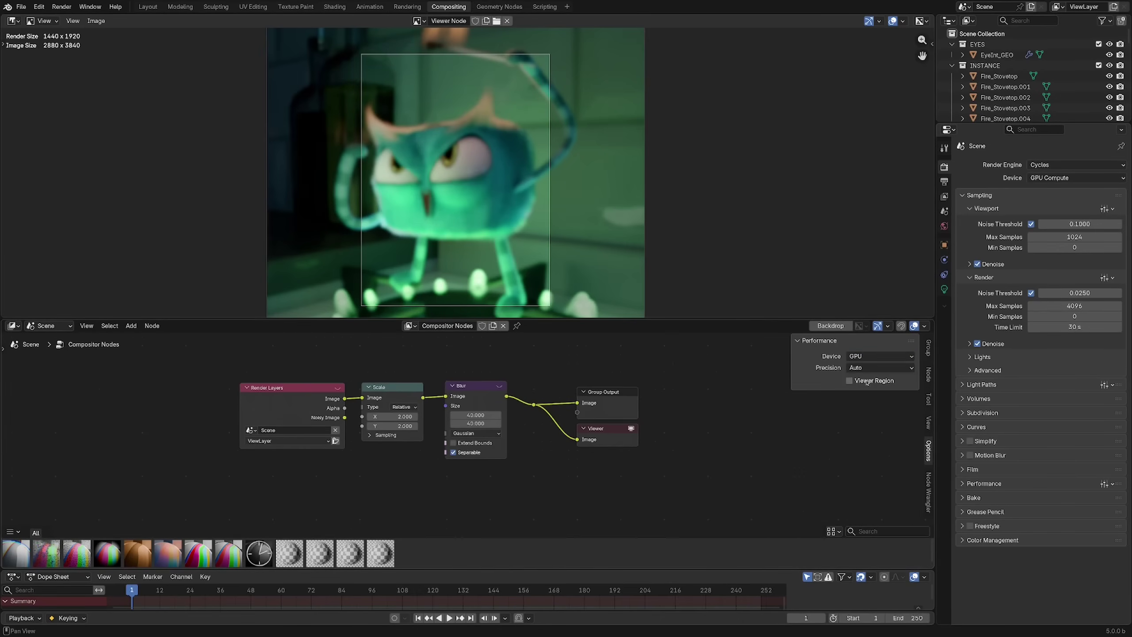
Expand Render Properties > Performance > Compositor, then reposition the Render Layers node
left_click(967, 482)
scroll(980, 561, "down", 7)
left_click(972, 354)
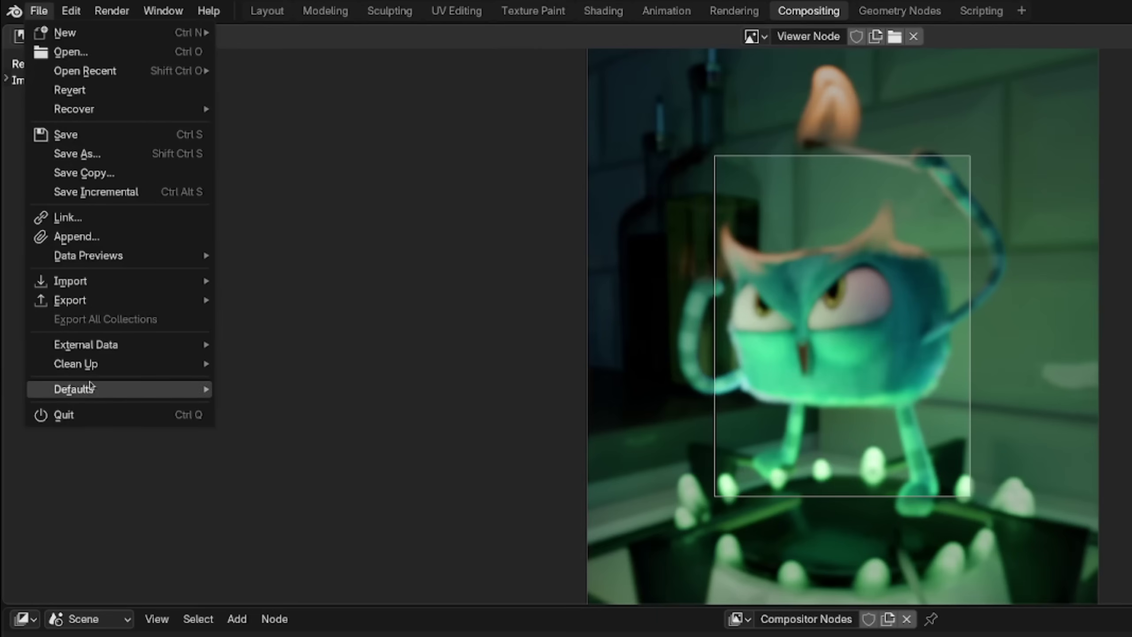
mouse_move(124, 388)
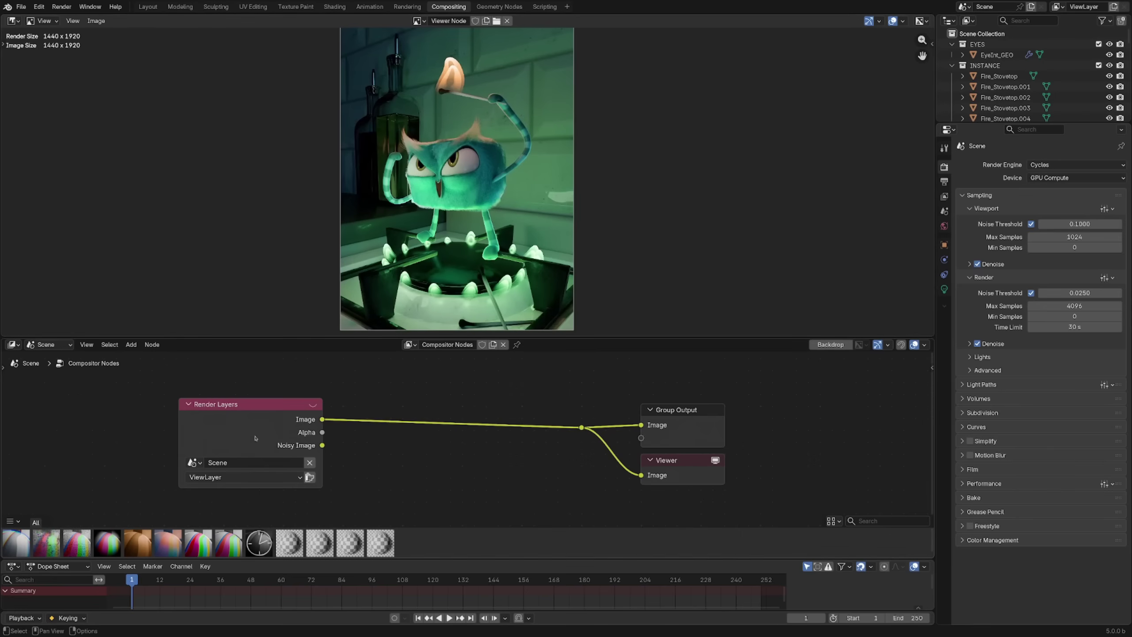
left_click_drag(278, 423, 385, 437)
scroll(540, 216, "up", 3)
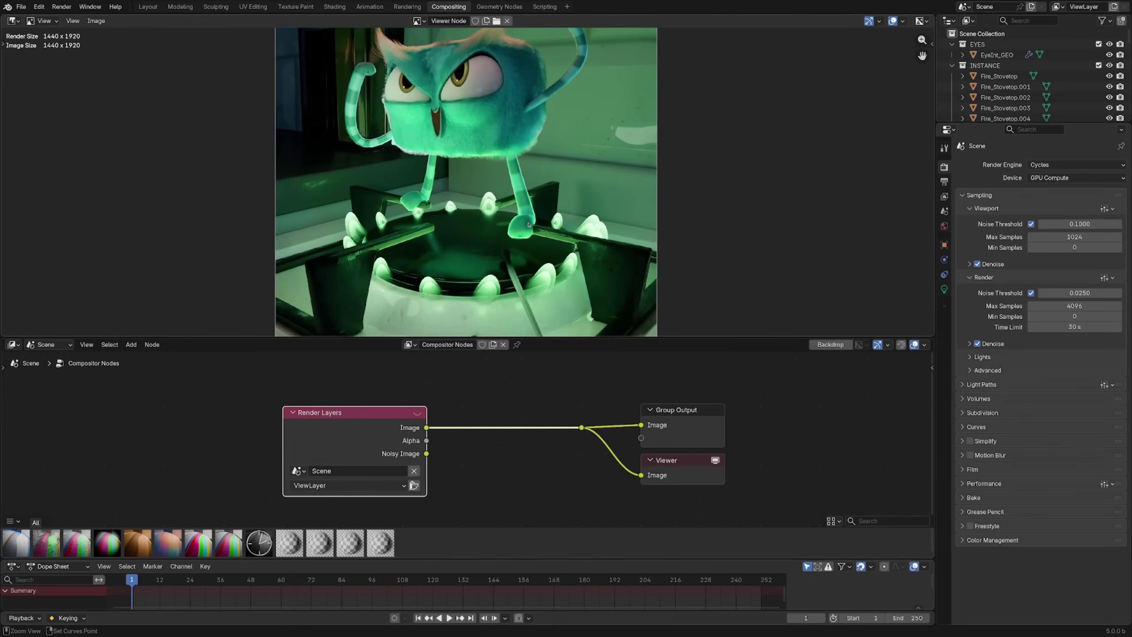
Sample pixel colour values by clicking and dragging across the Viewer image
scroll(539, 216, "up", 2)
left_click(618, 229)
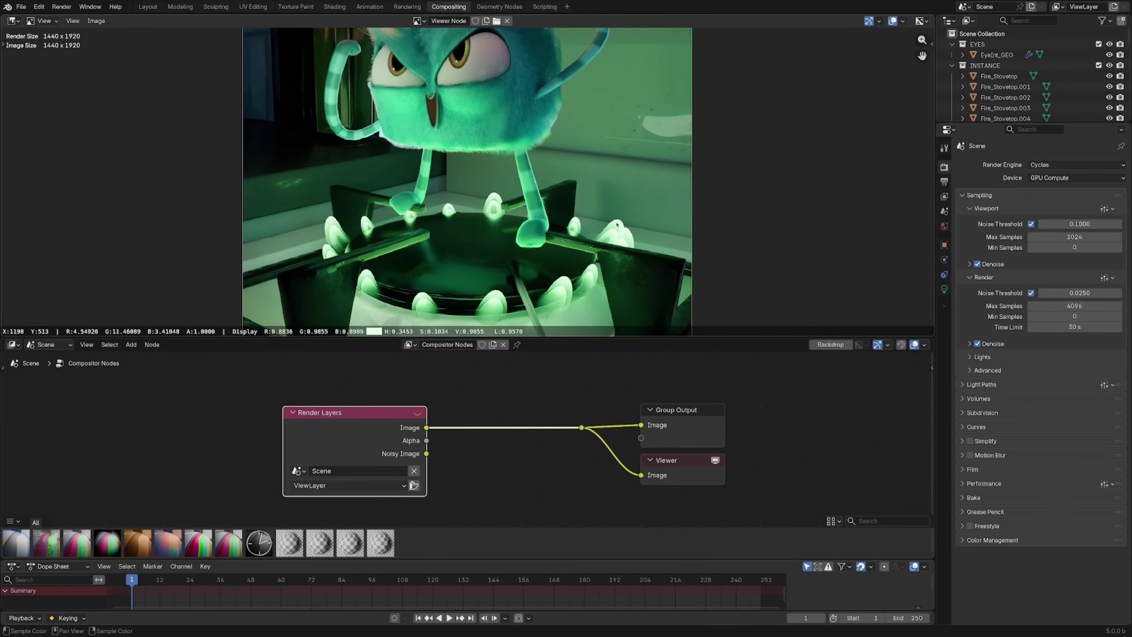
left_click_drag(618, 222, 619, 221)
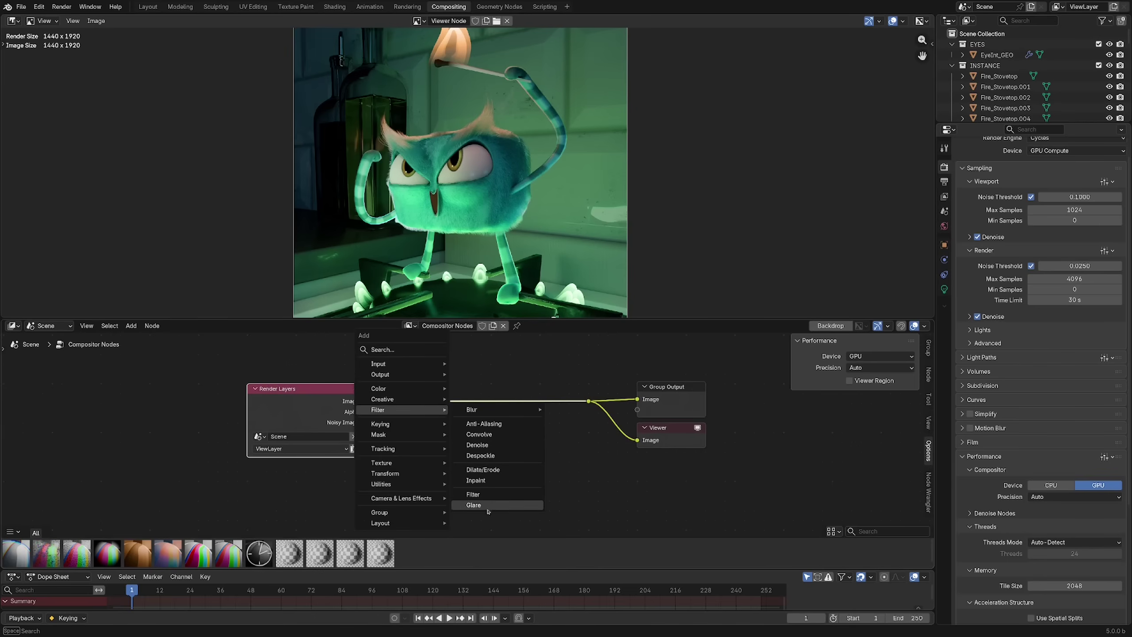
Insert a Bloom-type Glare node between Render Layers and the outputs, then select both nodes
left_click(488, 508)
left_click(397, 407)
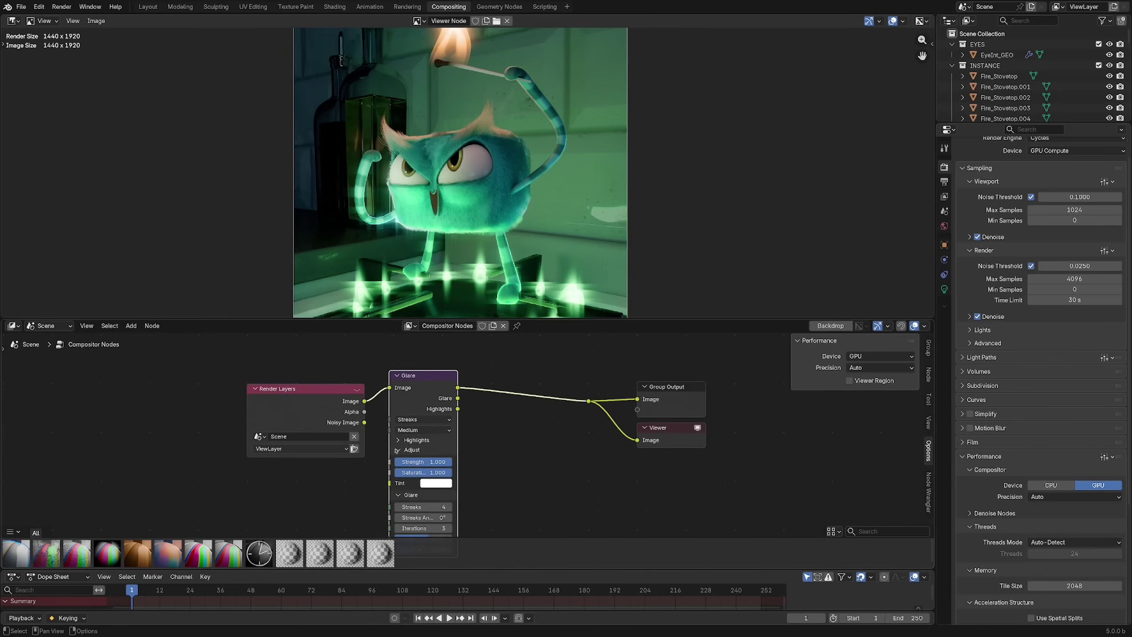
left_click(422, 420)
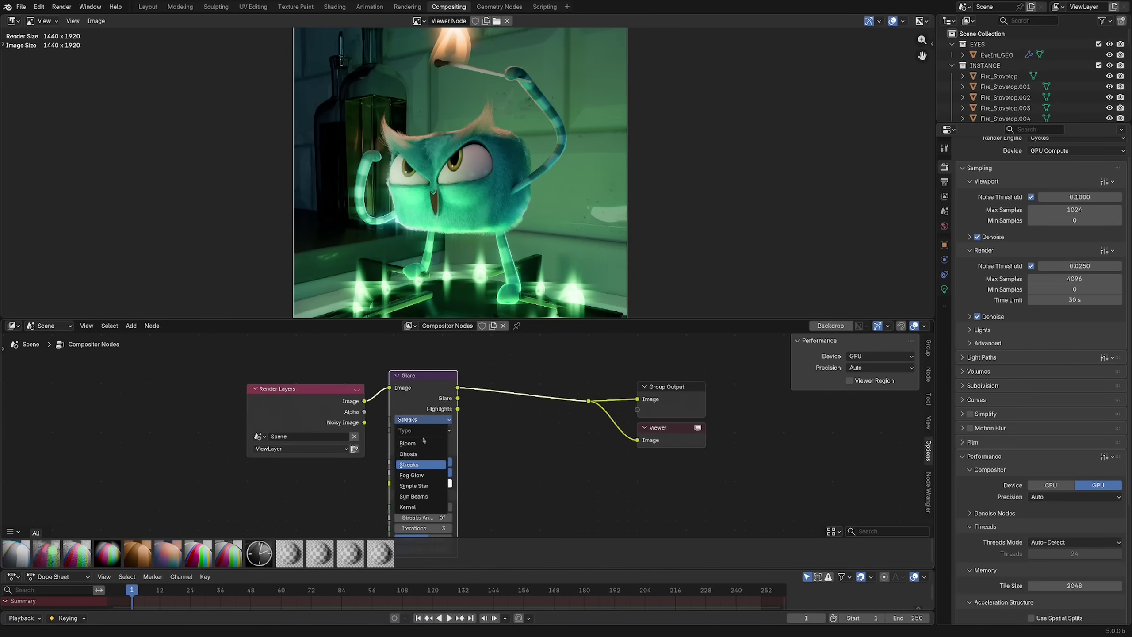
left_click(424, 443)
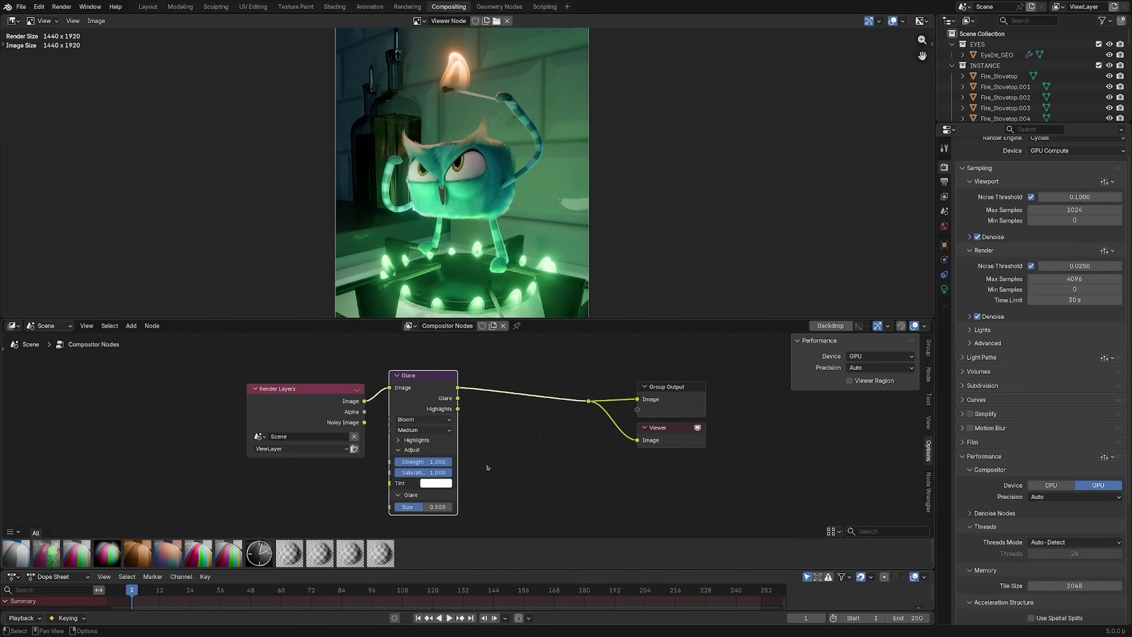
middle_click_drag(473, 397, 471, 404)
left_click_drag(294, 370, 331, 399)
Move the selected nodes left and place a Color Balance node between Glare and the outputs
key("g")
key("shift+a")
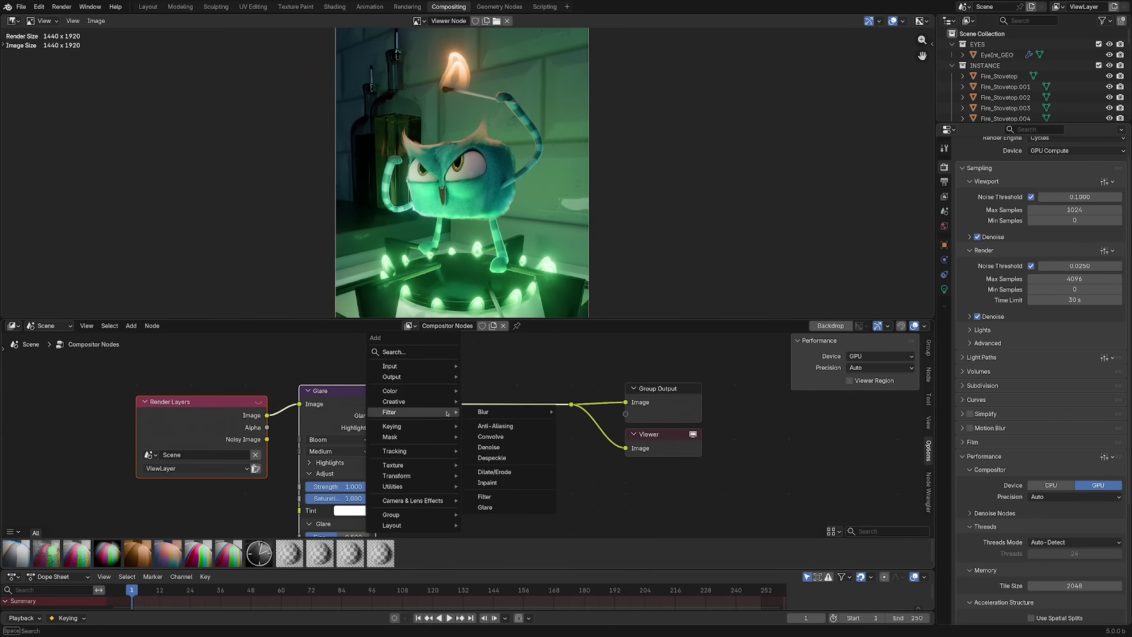
mouse_move(549, 390)
left_click(591, 401)
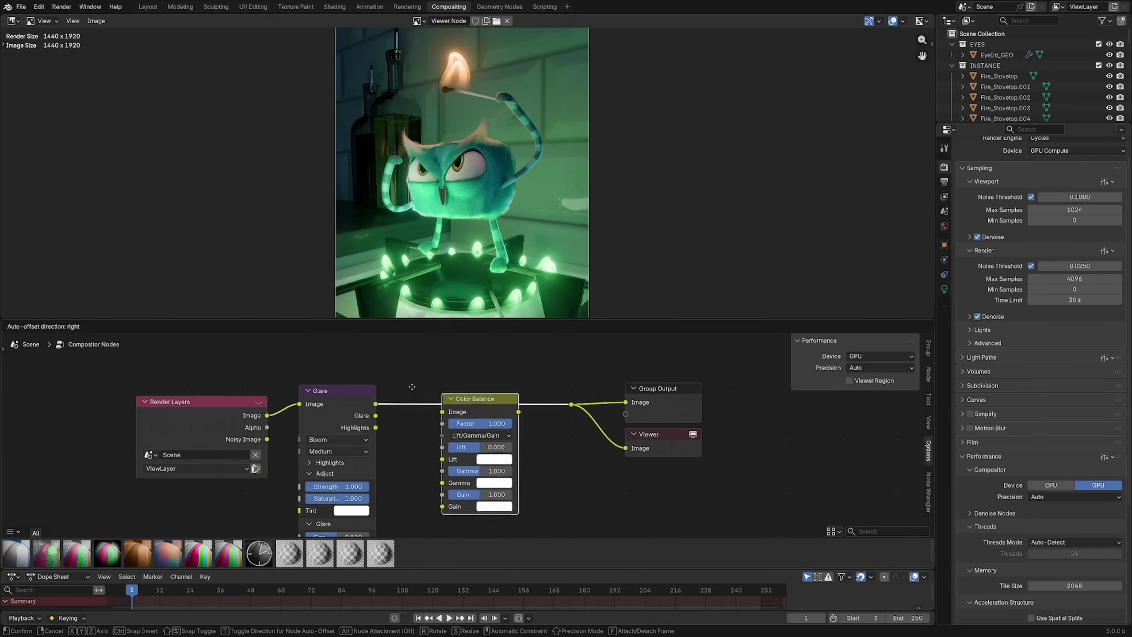
left_click(412, 396)
Try gamma 0.924 and a light green gain on Color Balance, then undo both
left_click_drag(453, 460, 451, 460)
left_click(459, 494)
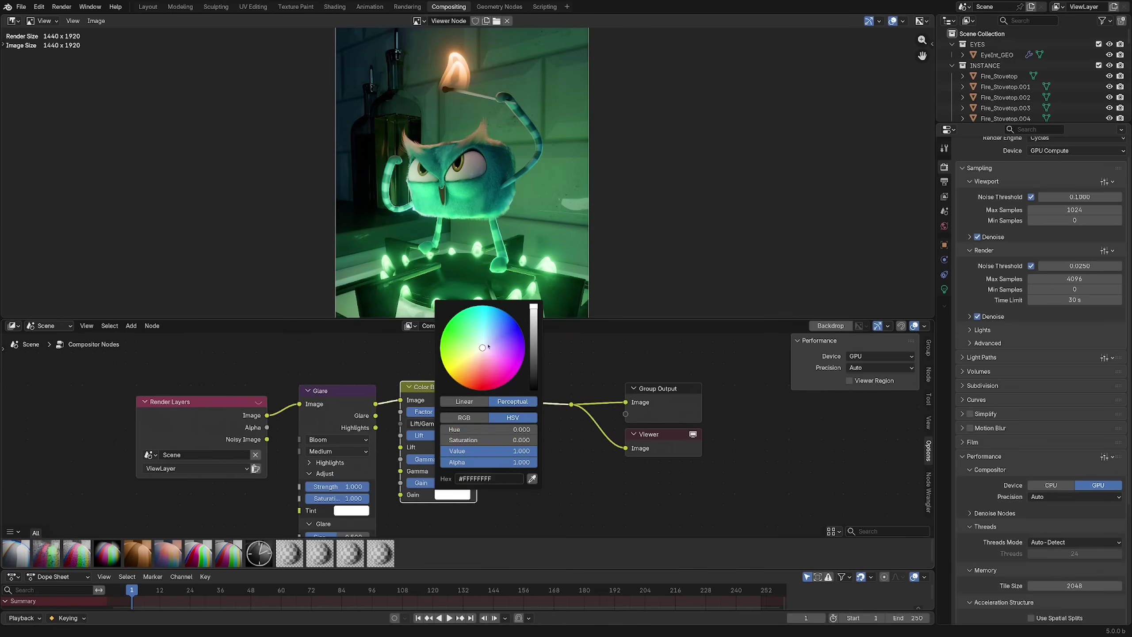
left_click_drag(493, 342, 468, 357)
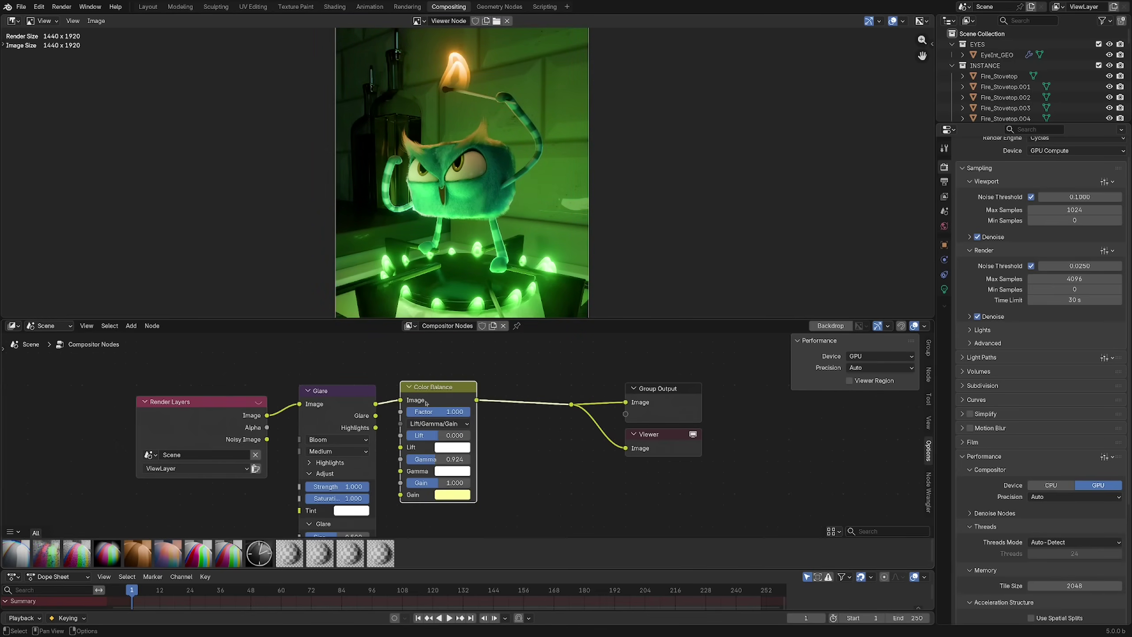
key("ctrl+z")
Move the Group Output and Viewer nodes further right
middle_click_drag(499, 404, 401, 404)
left_click_drag(430, 457, 539, 391)
key("g")
left_click(630, 392)
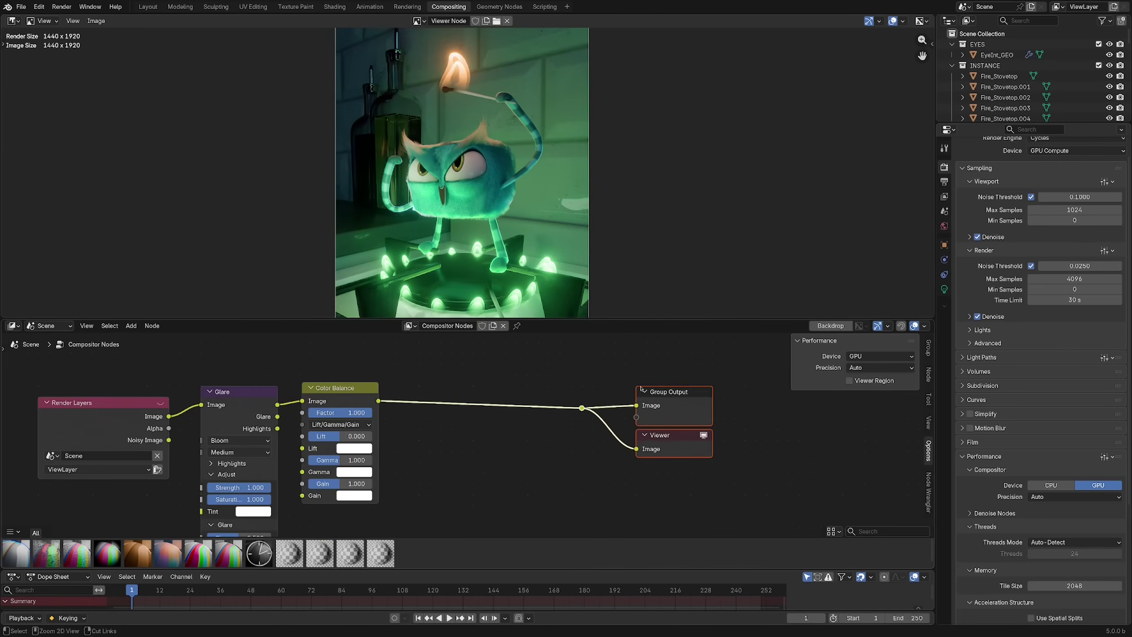
Add a Color Correction node before the outputs, raising master saturation to 1.194 and contrast
key("shift+a")
mouse_move(451, 425)
mouse_move(548, 424)
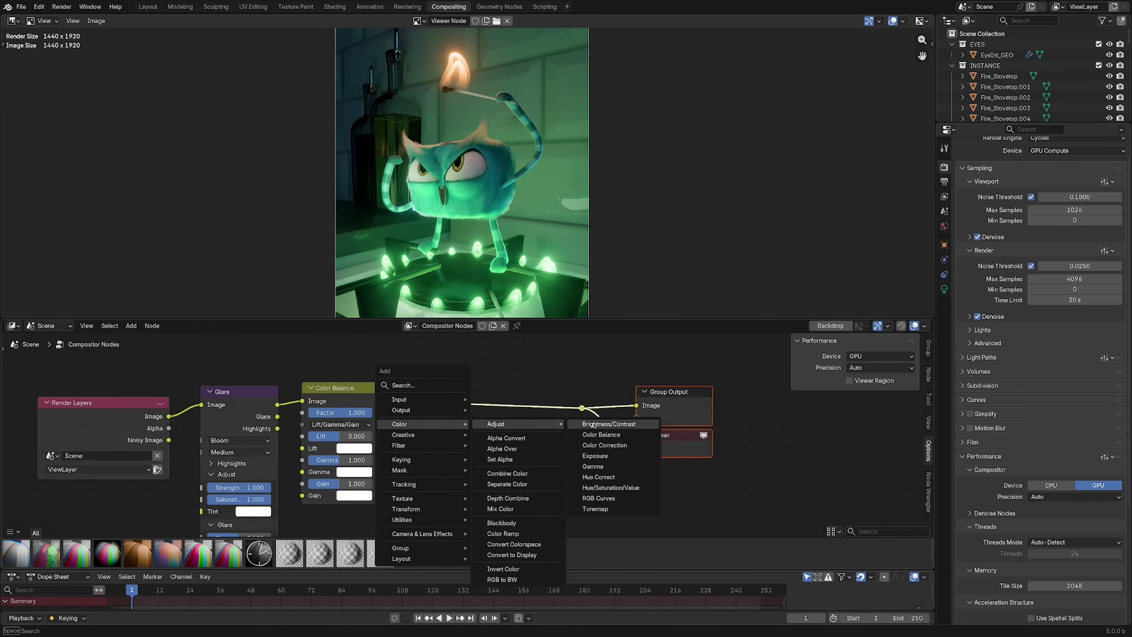
left_click(604, 445)
left_click(472, 427)
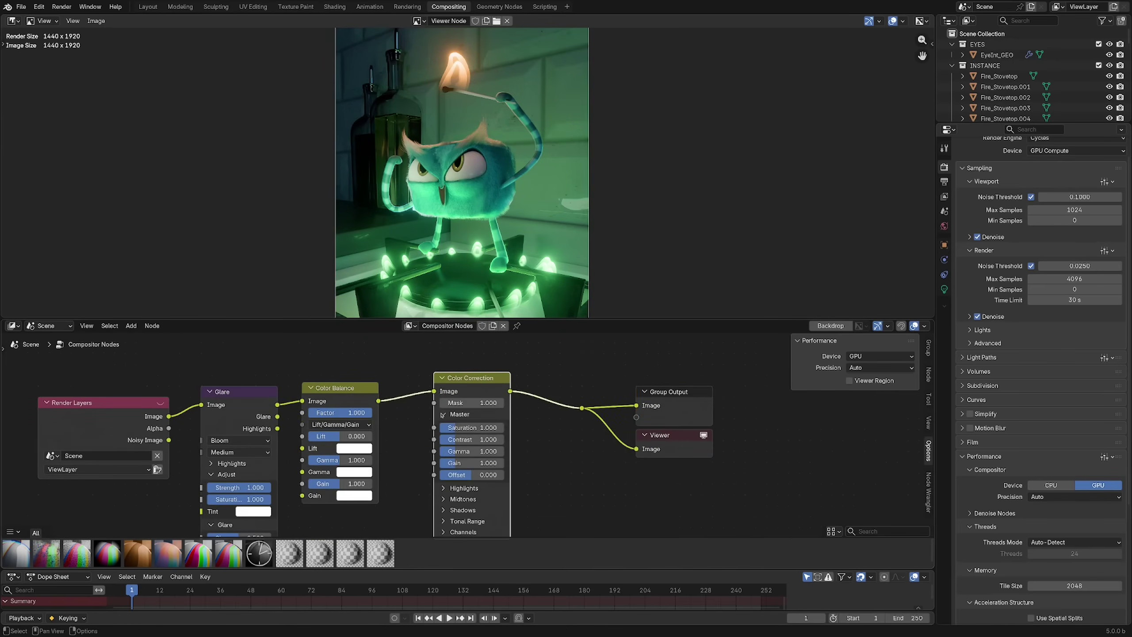
left_click_drag(473, 427, 358, 441)
left_click_drag(521, 435, 547, 434)
mouse_move(464, 440)
left_mouse_down()
mouse_move(476, 440)
mouse_move(464, 440)
left_mouse_up()
Inspect the Color Correction highlights settings, then delete the Color Correction node
middle_click_drag(443, 490, 435, 433)
left_click(435, 432)
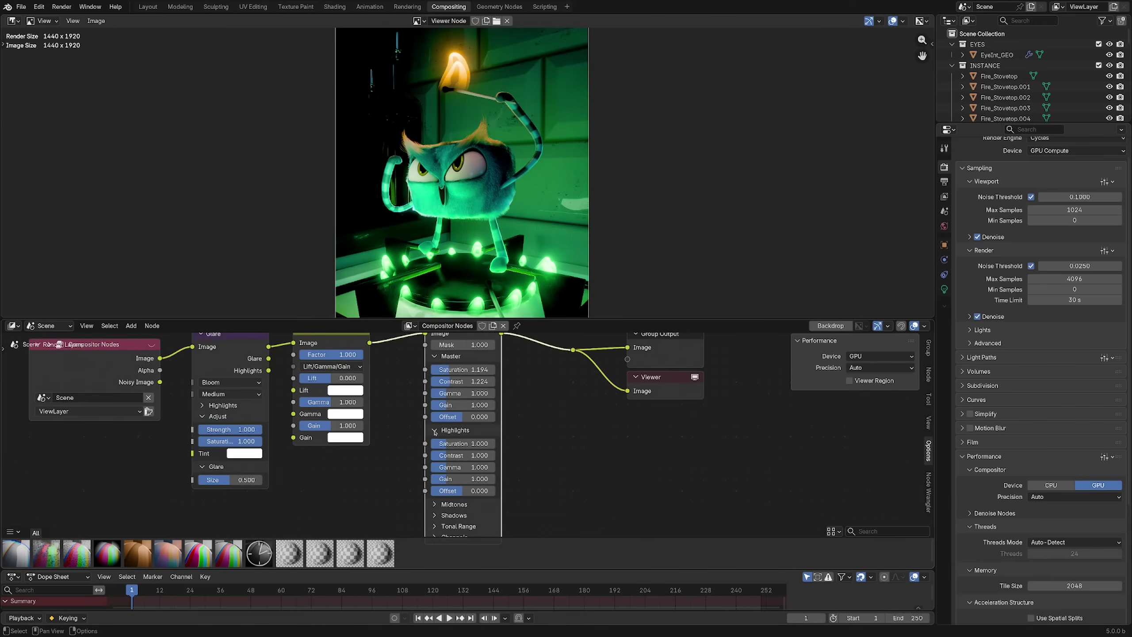
left_click(435, 430)
middle_click_drag(461, 343, 464, 392)
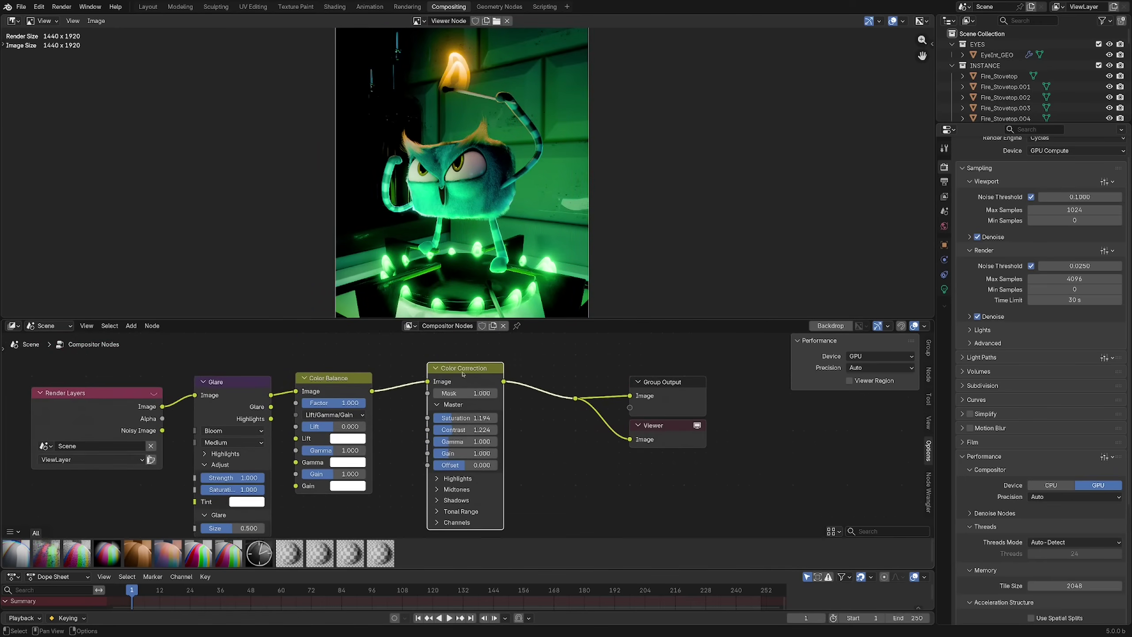
key("ctrl+x")
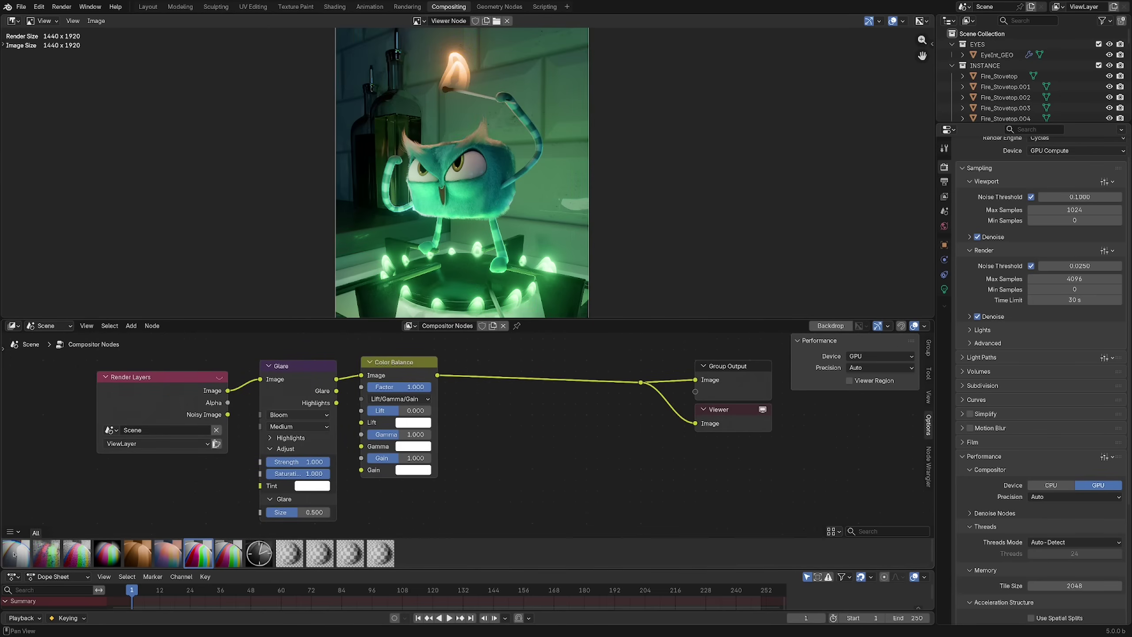
left_click_drag(17, 552, 511, 382)
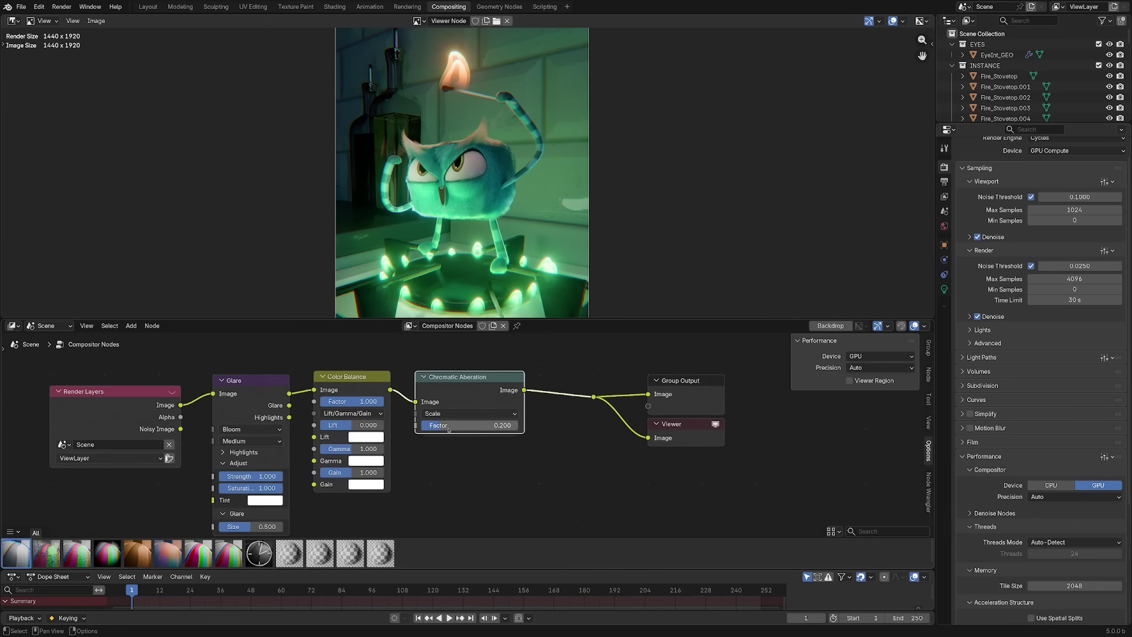
left_click_drag(445, 425, 490, 424)
key("ctrl+x")
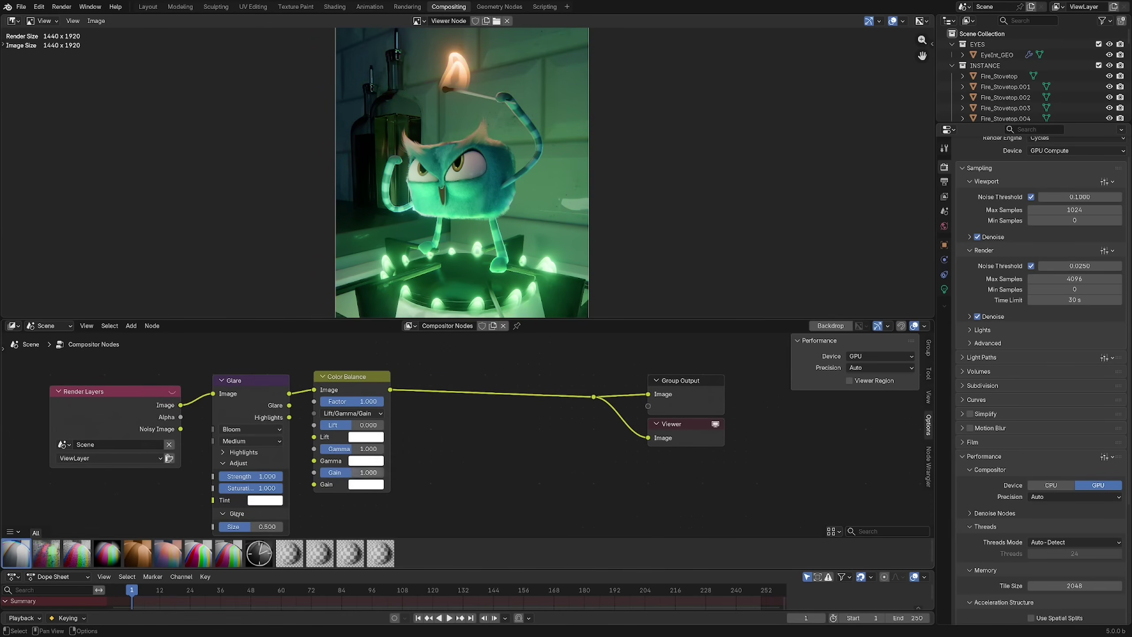
left_click_drag(107, 553, 471, 380)
mouse_move(502, 424)
left_mouse_down()
mouse_move(461, 429)
mouse_move(492, 429)
left_mouse_up()
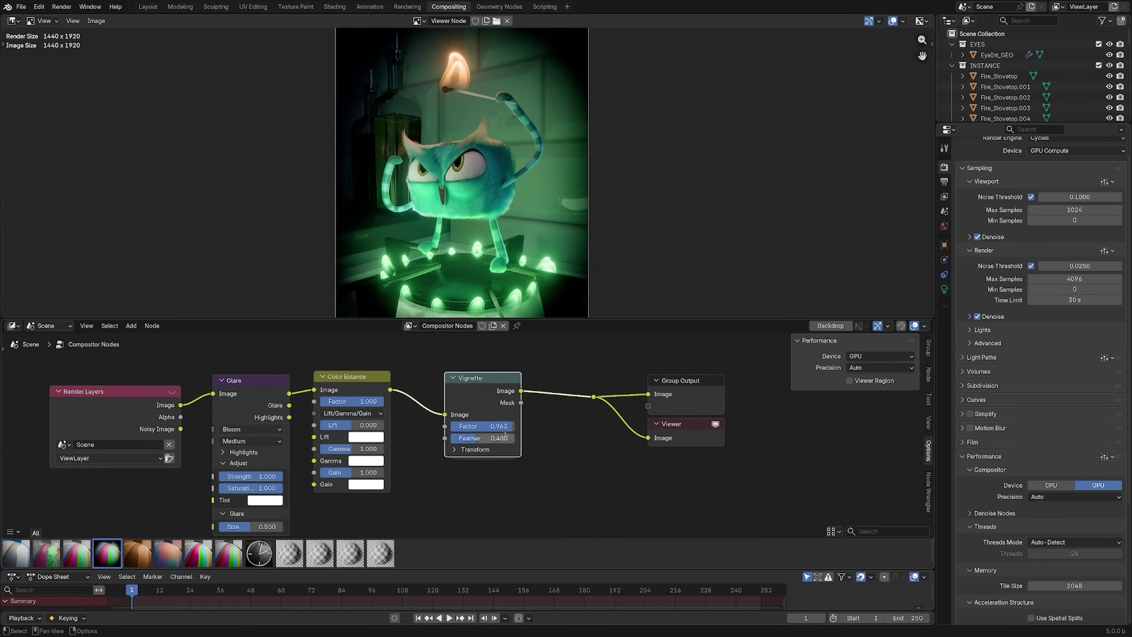
middle_click_drag(505, 433, 475, 433)
left_click_drag(472, 386, 455, 386)
key("Tab")
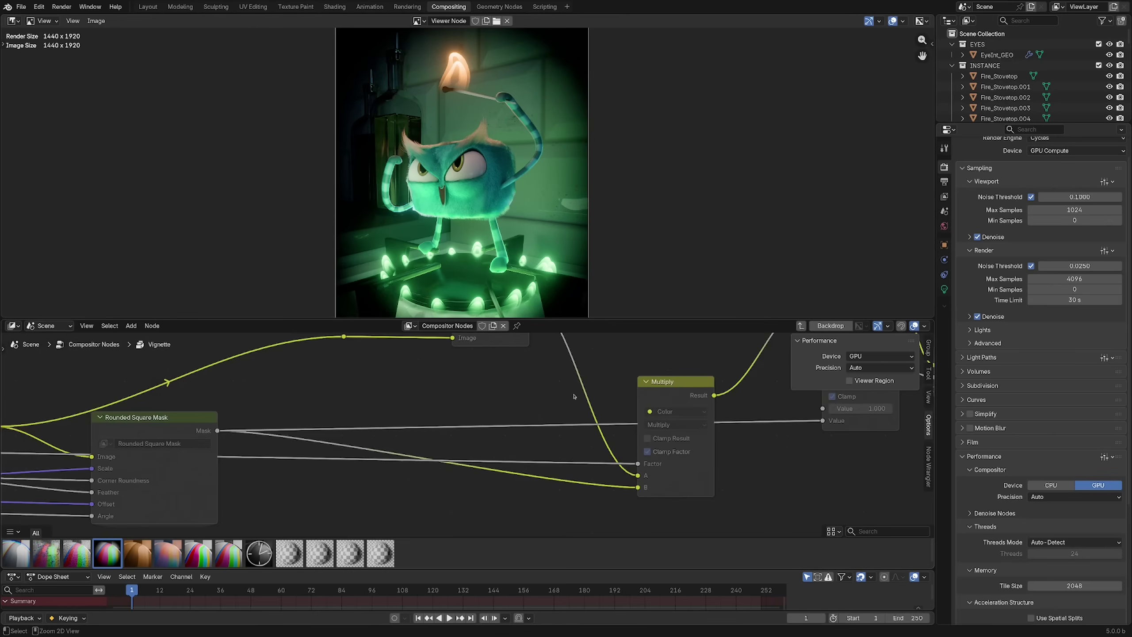
middle_click_drag(570, 397, 281, 543, "ctrl")
left_click(363, 450)
key("Tab")
middle_click_drag(551, 405, 384, 424)
middle_click_drag(383, 424, 382, 435, "ctrl")
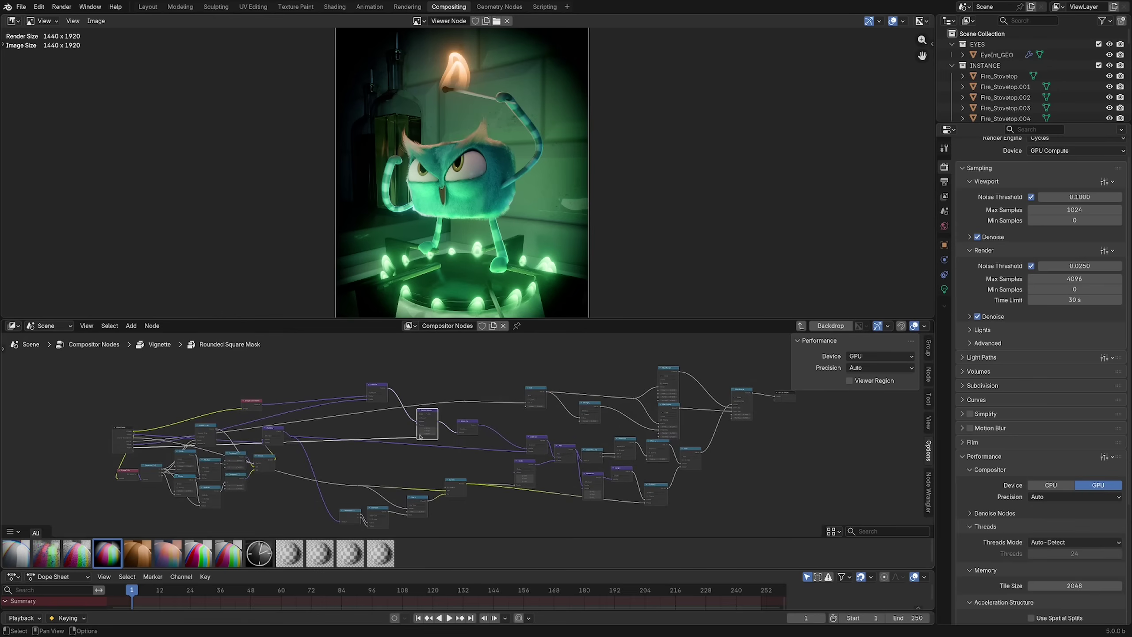
key("Tab")
key("Tab")
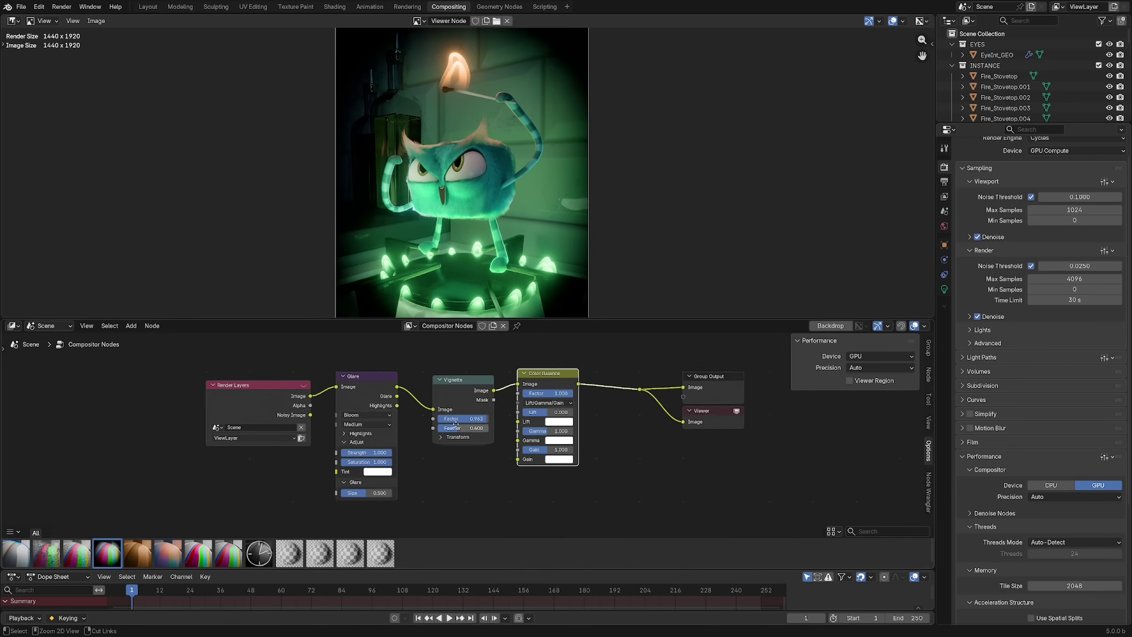
Preview the Glare and Vignette node outputs in the viewer
middle_click_drag(455, 425, 456, 408, "ctrl")
middle_click_drag(456, 408, 483, 410)
left_click(384, 392, "ctrl+shift")
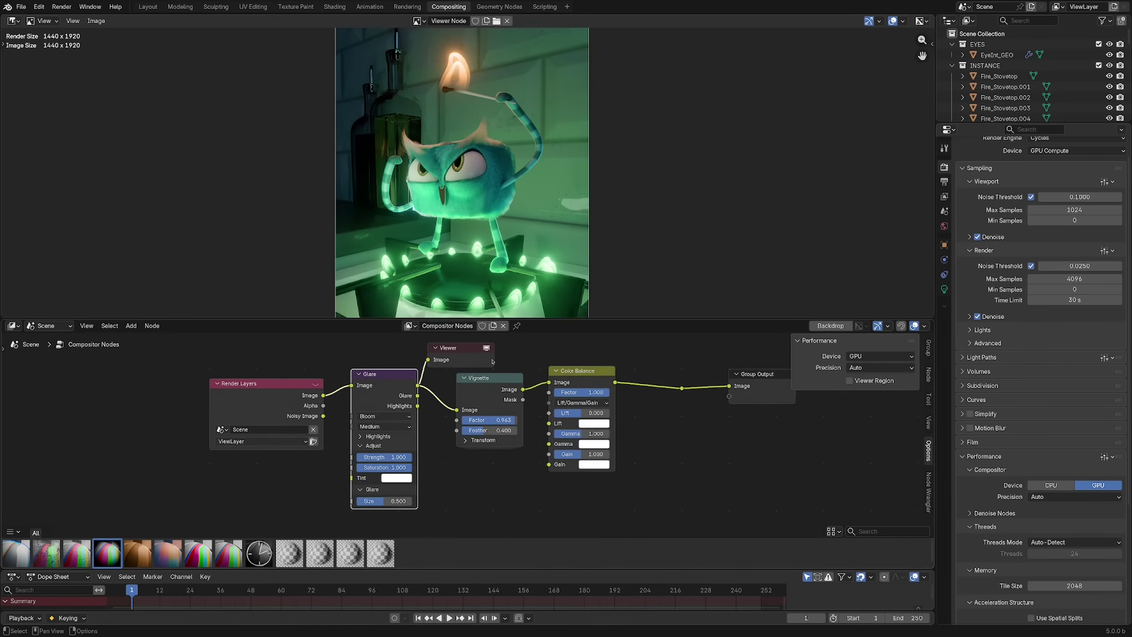
middle_click_drag(537, 217, 537, 225, "ctrl")
left_click(503, 424, "ctrl+shift")
middle_click_drag(503, 424, 459, 431)
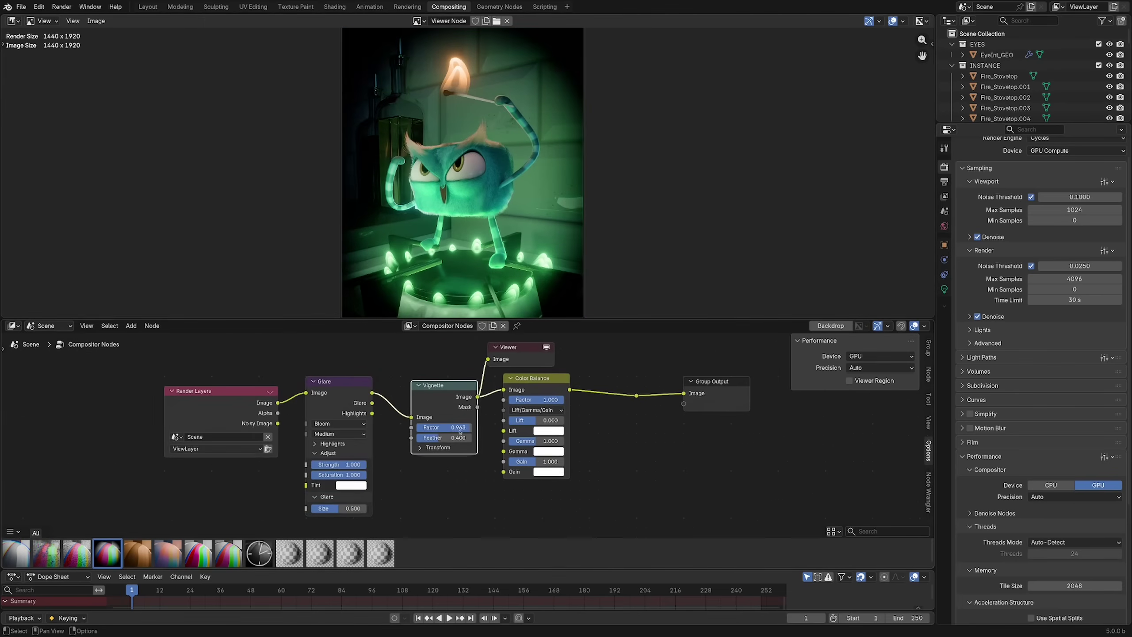
Set Vignette Factor 0.388 and Feather 0.484, and lower Color Balance gain to 0.857
mouse_move(442, 431)
left_mouse_down()
mouse_move(426, 433)
mouse_move(453, 445)
mouse_move(441, 444)
left_mouse_up()
middle_click_drag(441, 444, 396, 457)
left_click(521, 421, "ctrl+shift")
left_click_drag(499, 477, 489, 474)
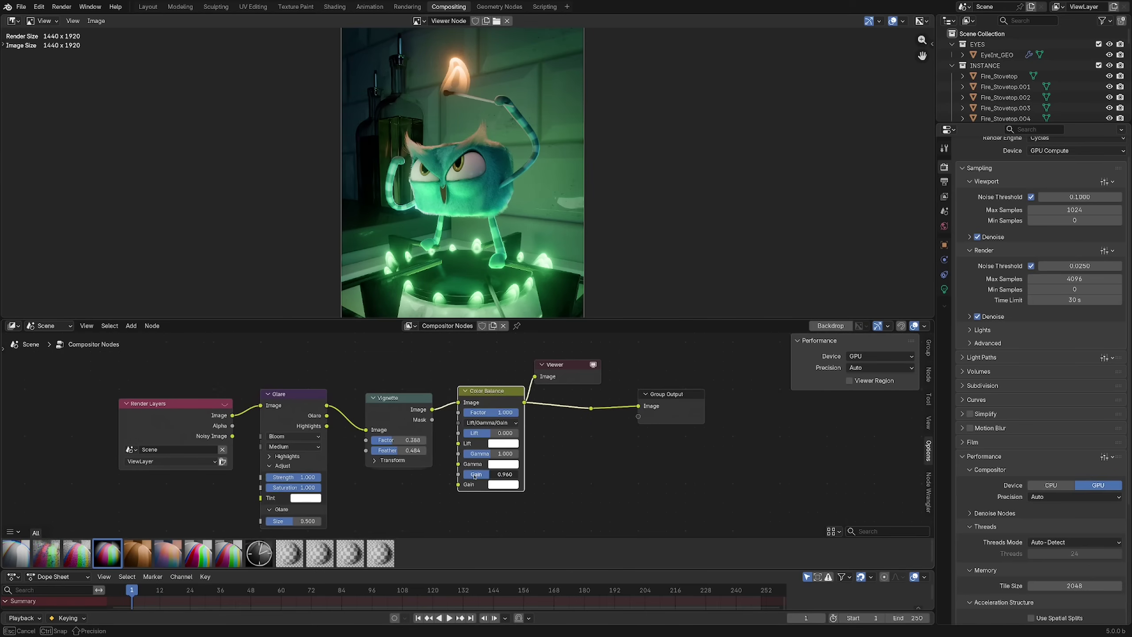
left_click_drag(467, 477, 467, 477)
Mute and unmute the Glare, Vignette and Color Balance nodes to compare, then preview the final output
left_click_drag(262, 378, 454, 481)
key("m")
key("m")
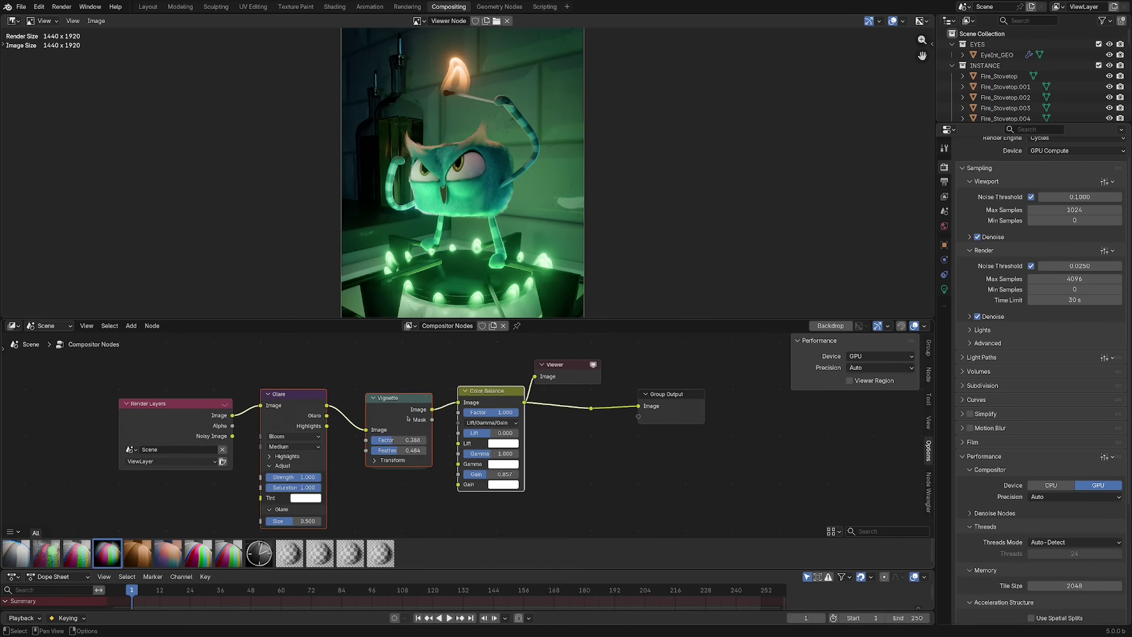
key("m")
key("m")
left_click(591, 409, "ctrl+shift")
middle_click_drag(568, 417, 507, 400, "ctrl")
middle_click_drag(659, 167, 598, 210, "ctrl")
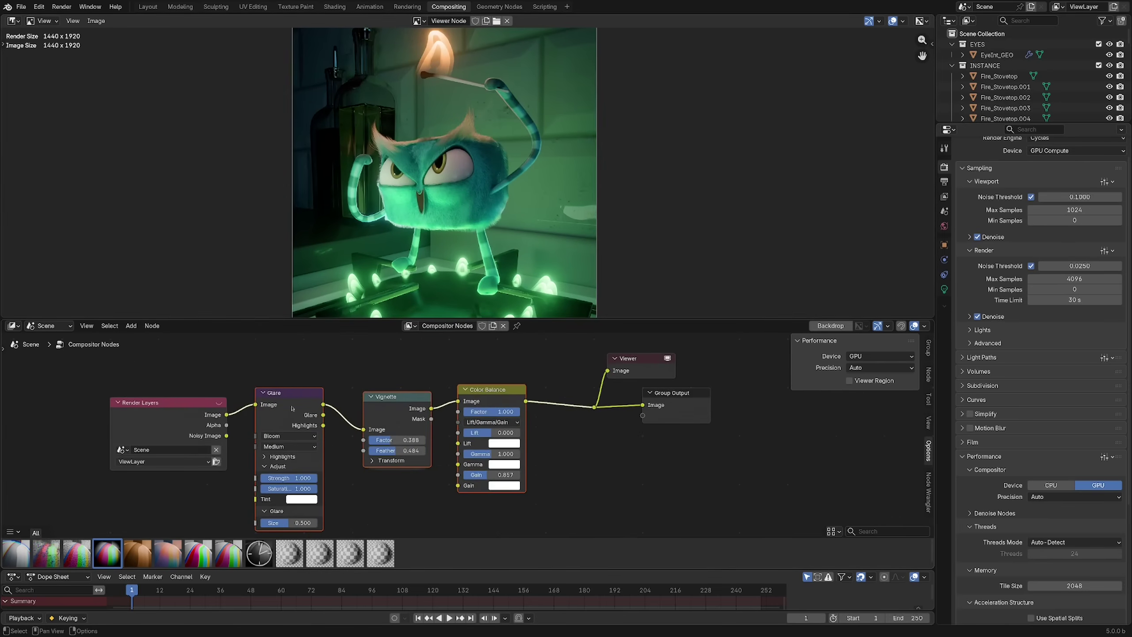
Shift the Glare node and the following effect nodes further left in the tree
left_click(292, 377)
left_click_drag(288, 394, 299, 394)
middle_click_drag(303, 392, 364, 398)
left_click_drag(248, 379, 617, 467)
key("g")
left_click(533, 402)
middle_click_drag(533, 402, 492, 415, "ctrl")
left_click(493, 420)
Tint the Color Balance gain red
left_click(447, 479)
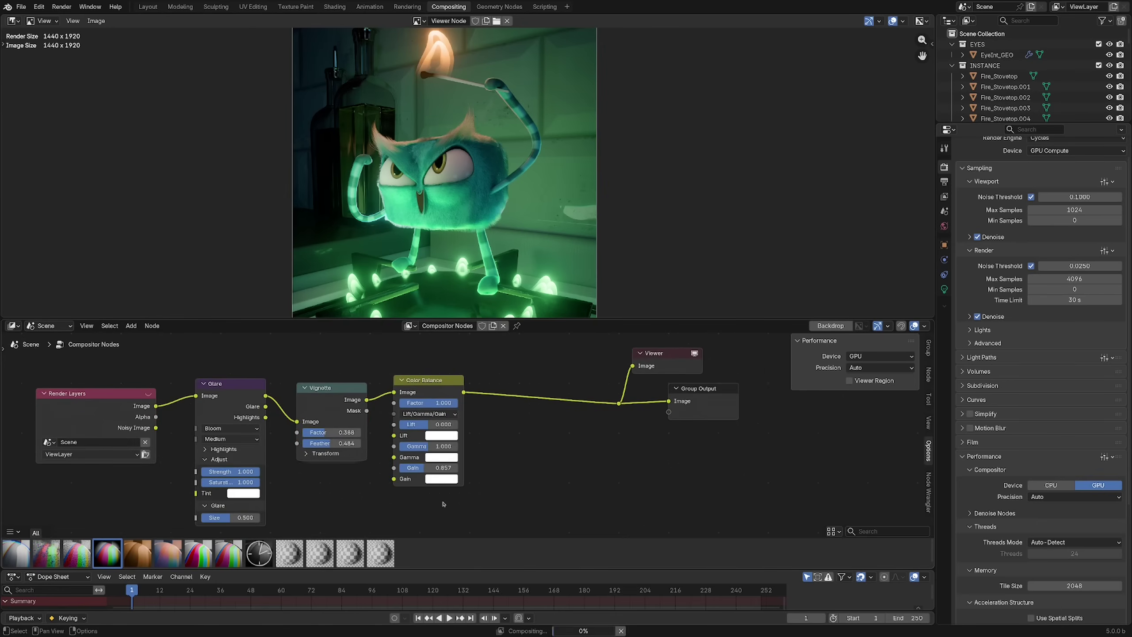
left_click(441, 478)
left_click_drag(468, 346, 464, 376)
middle_click_drag(489, 398, 467, 404)
Add a Color Correction node after Color Balance with saturation 0
key("shift+a")
key("Escape")
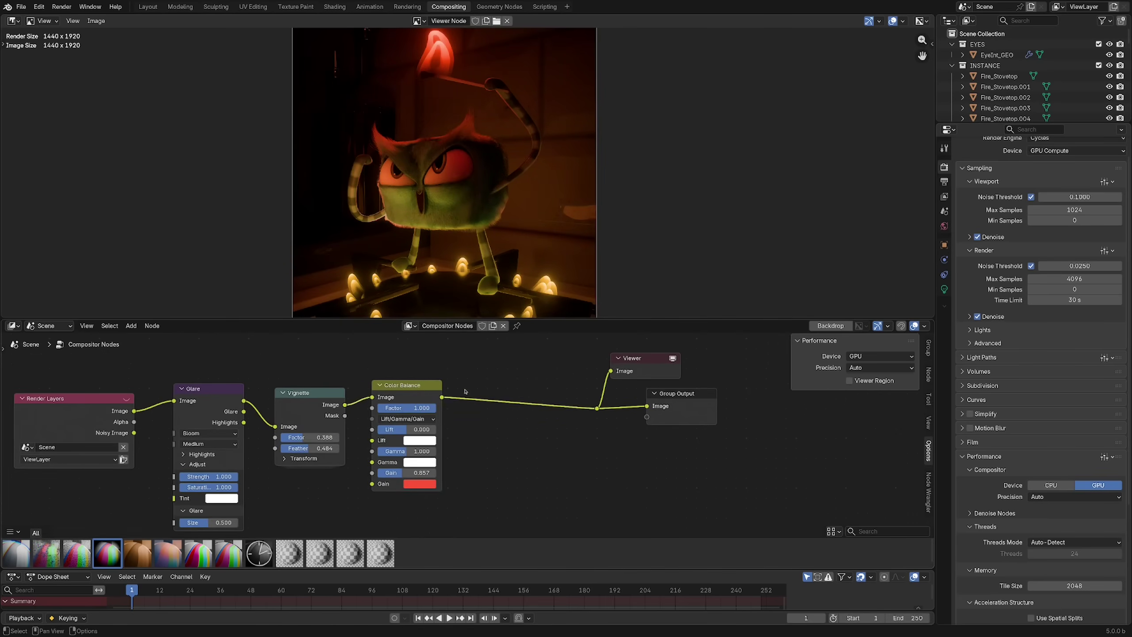
key("shift+a")
mouse_move(513, 394)
left_click(624, 404)
left_click(539, 436)
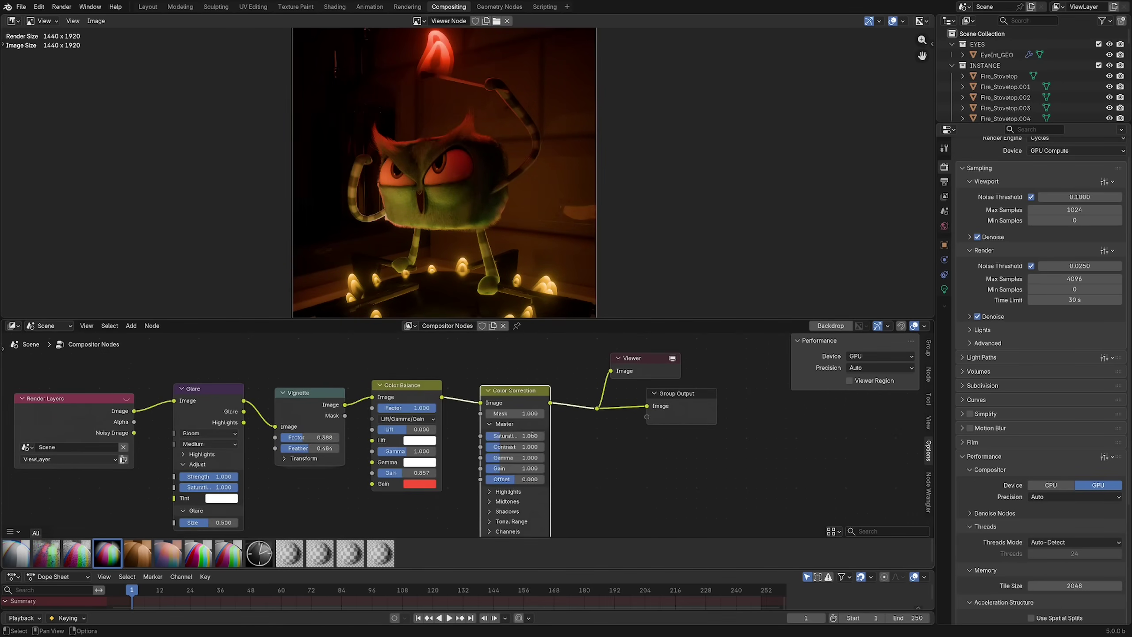
left_click_drag(538, 437, 484, 436)
Reorder the chain so Vignette feeds Color Correction, followed by Color Balance
middle_click_drag(461, 173, 461, 183, "ctrl")
left_click_drag(372, 397, 480, 403)
left_click_drag(413, 386, 602, 448)
left_click_drag(516, 391, 431, 392)
left_click_drag(589, 448, 512, 389)
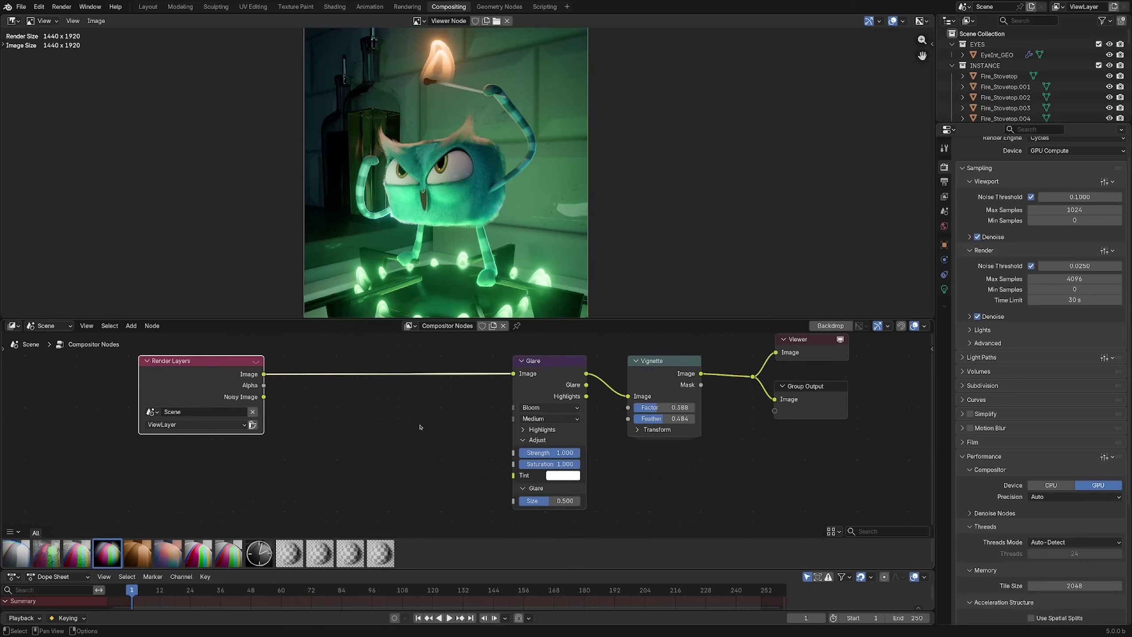
Tick the Ambient Occlusion and Cryptomatte Object passes in View Layer properties, then preview Ambient Occlusion
left_click(945, 197)
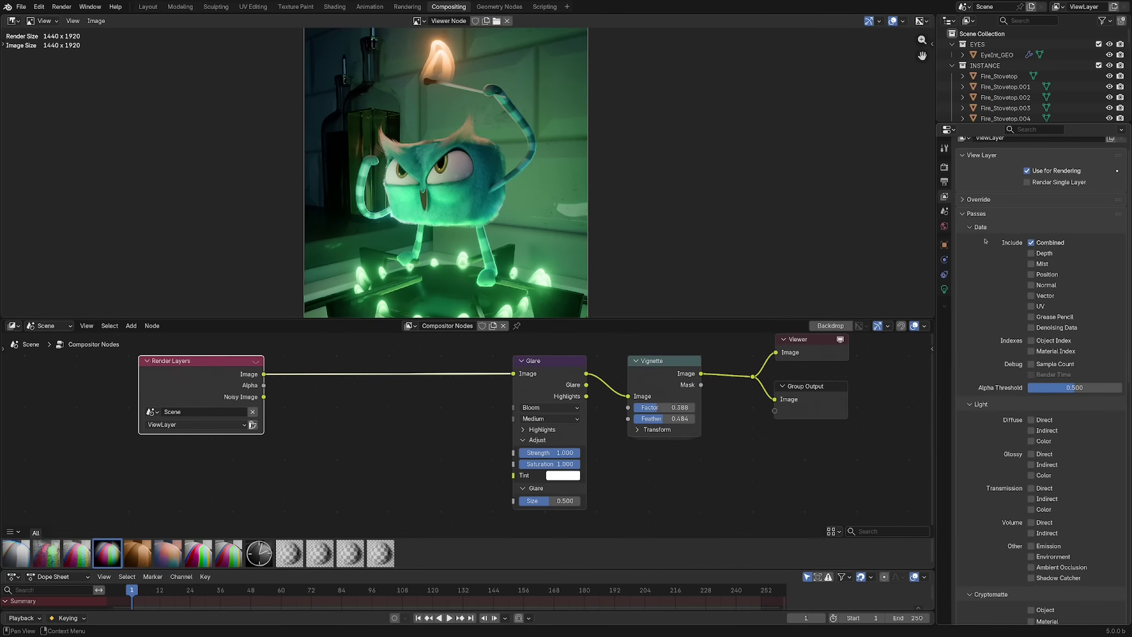
scroll(1041, 268, "down", 3)
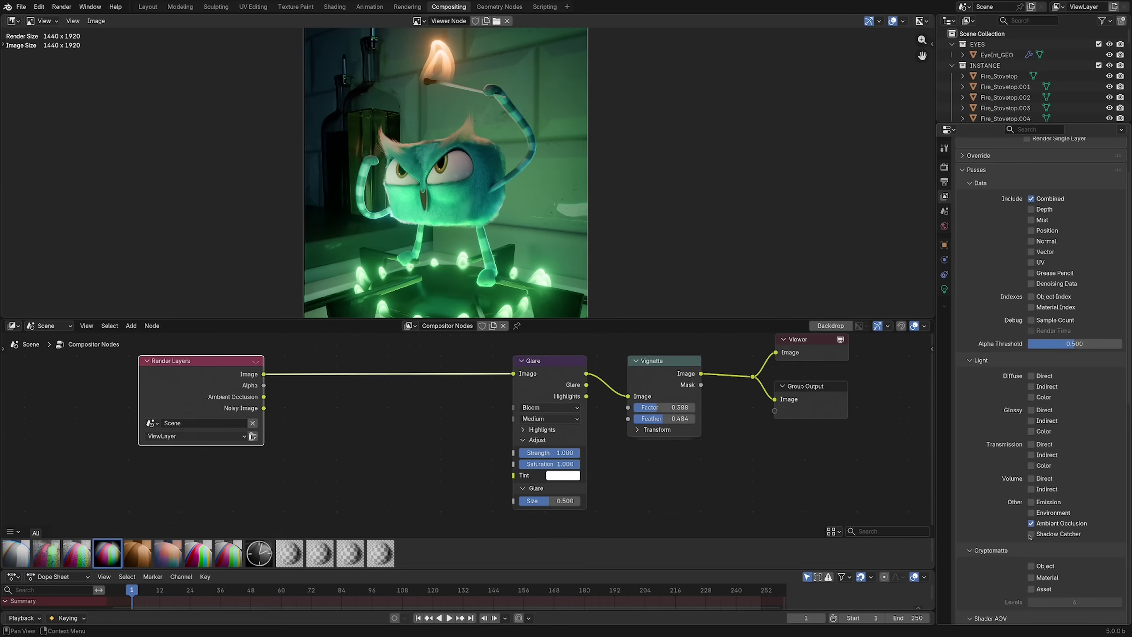
left_click(1031, 565)
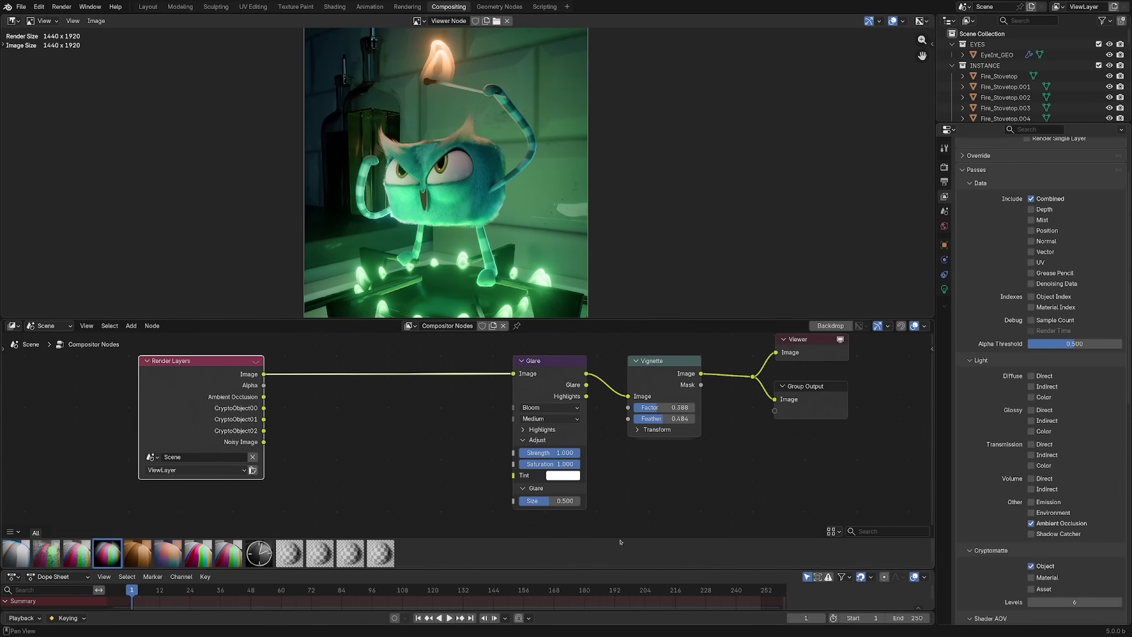
middle_click_drag(351, 468, 364, 465)
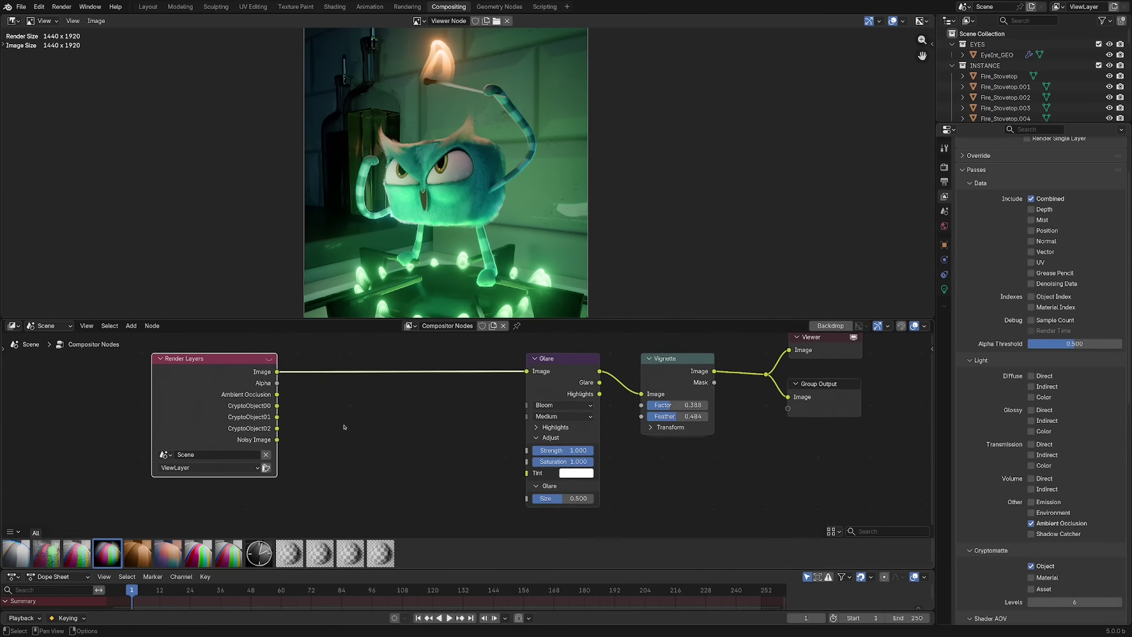
left_click(273, 398, "ctrl+shift")
Preview the Cryptomatte and Image outputs, then render the frame with F12
left_click(276, 409, "ctrl+shift")
left_click(275, 419, "ctrl+shift")
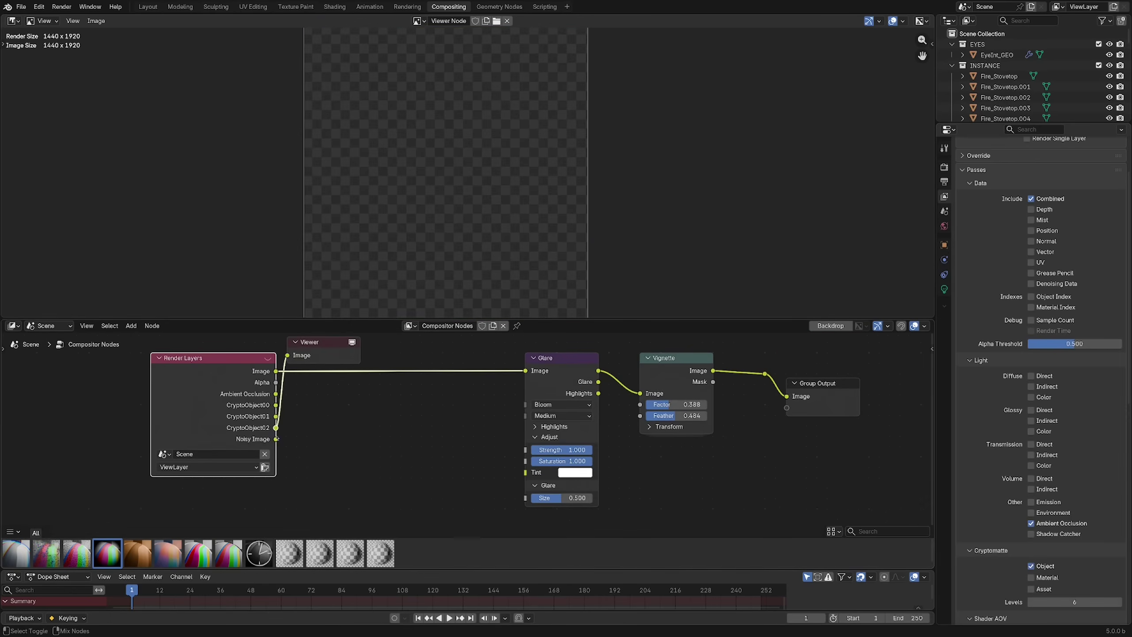
left_click(273, 375, "ctrl+shift")
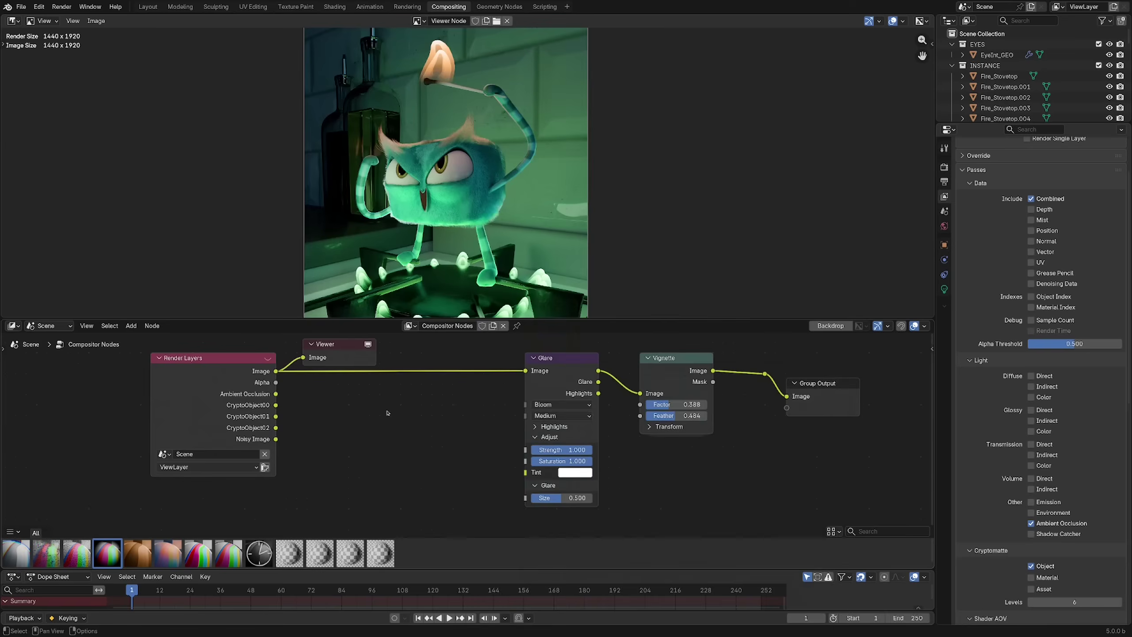
key("F12")
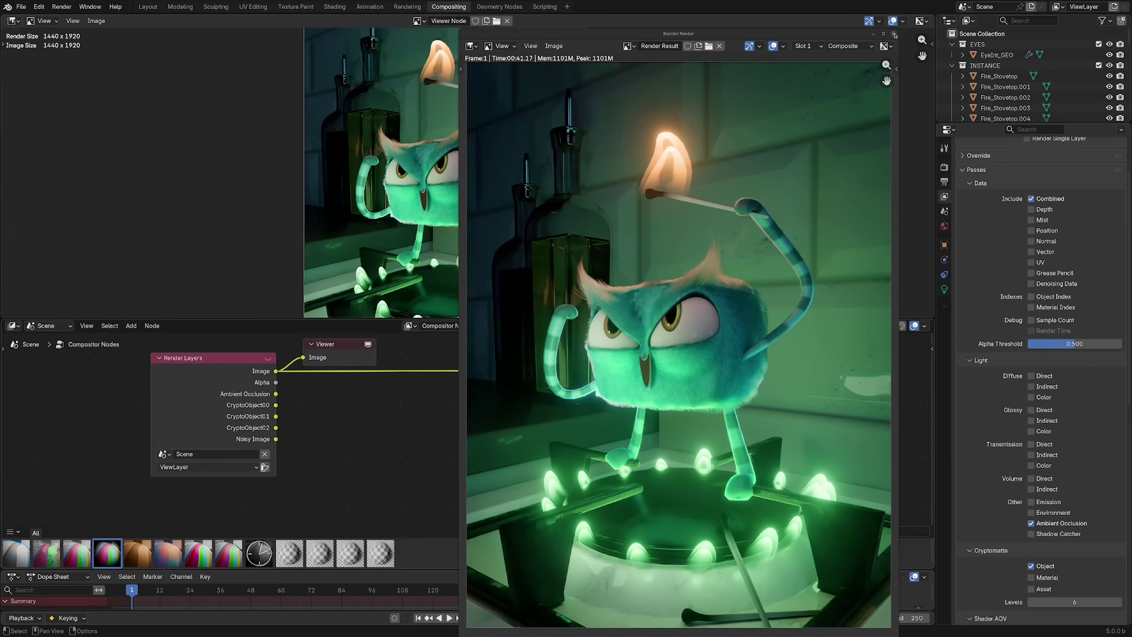
left_click(894, 34)
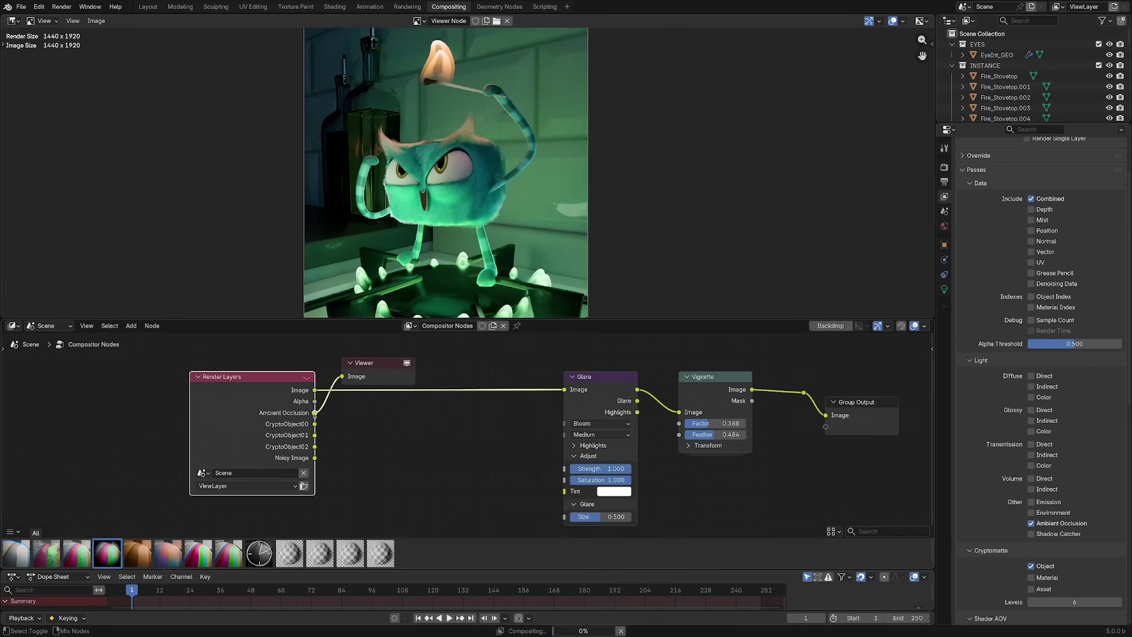
Add a Mix node via the 'mix' search and feed it the Image and Ambient Occlusion passes
left_click(314, 412, "ctrl+shift")
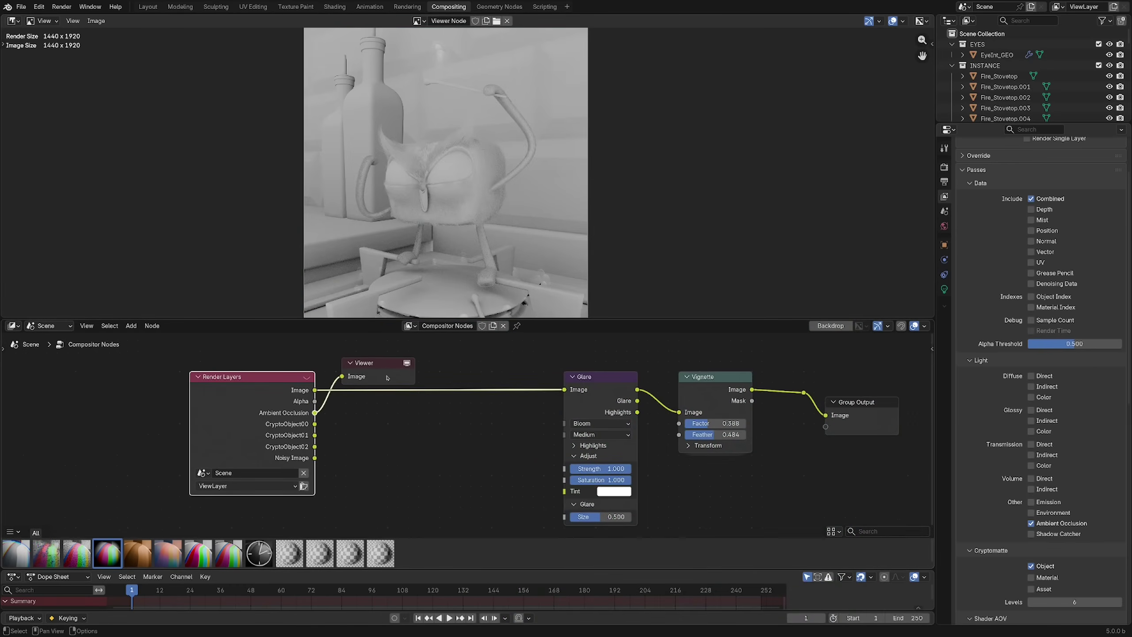
left_click_drag(387, 376, 420, 495)
left_click_drag(297, 397, 286, 392)
key("shift+a")
type("mix")
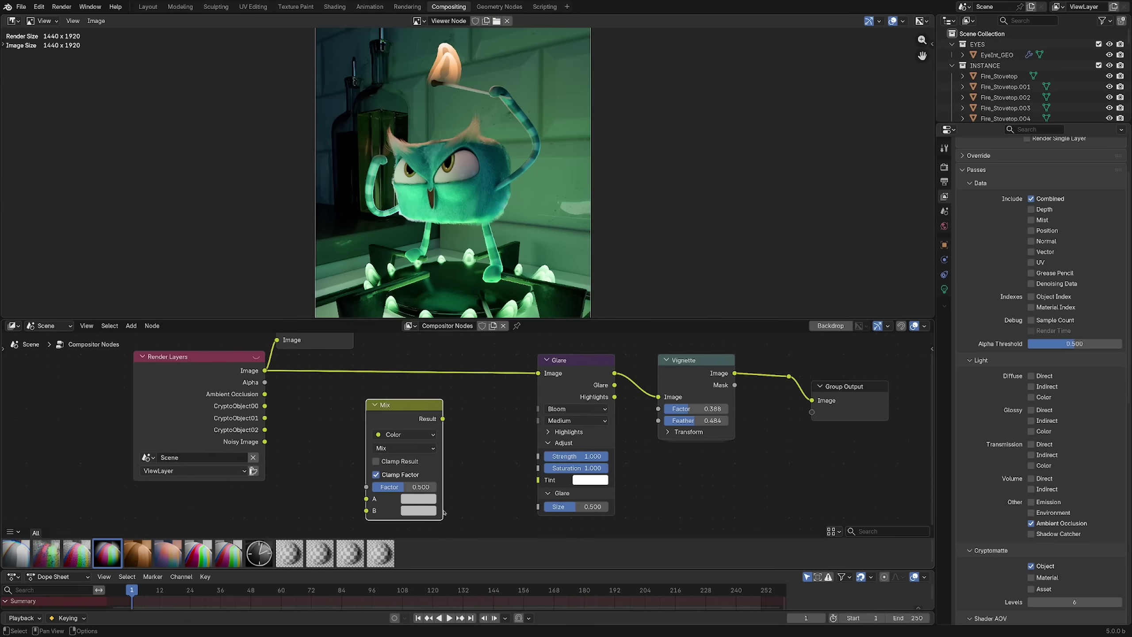
middle_click_drag(316, 432, 336, 438)
middle_click_drag(454, 434, 451, 426)
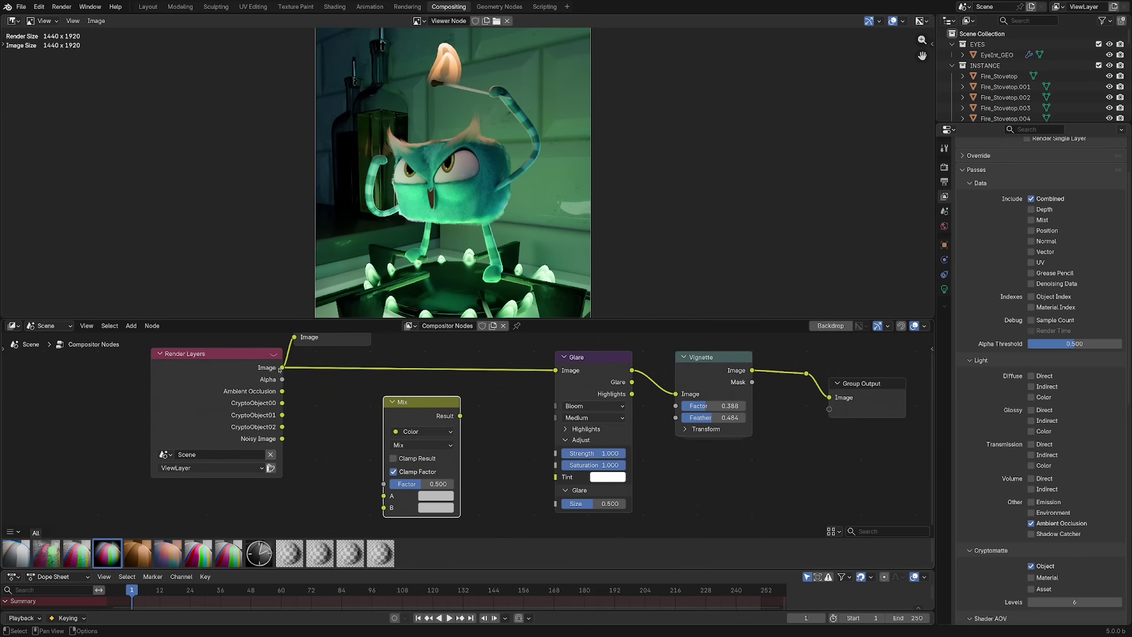
left_click_drag(279, 368, 384, 508)
Set the Mix node to Multiply with factor 1.000 and preview the darkened result
left_click(421, 464, "ctrl+shift")
left_click(422, 445)
left_click(420, 500)
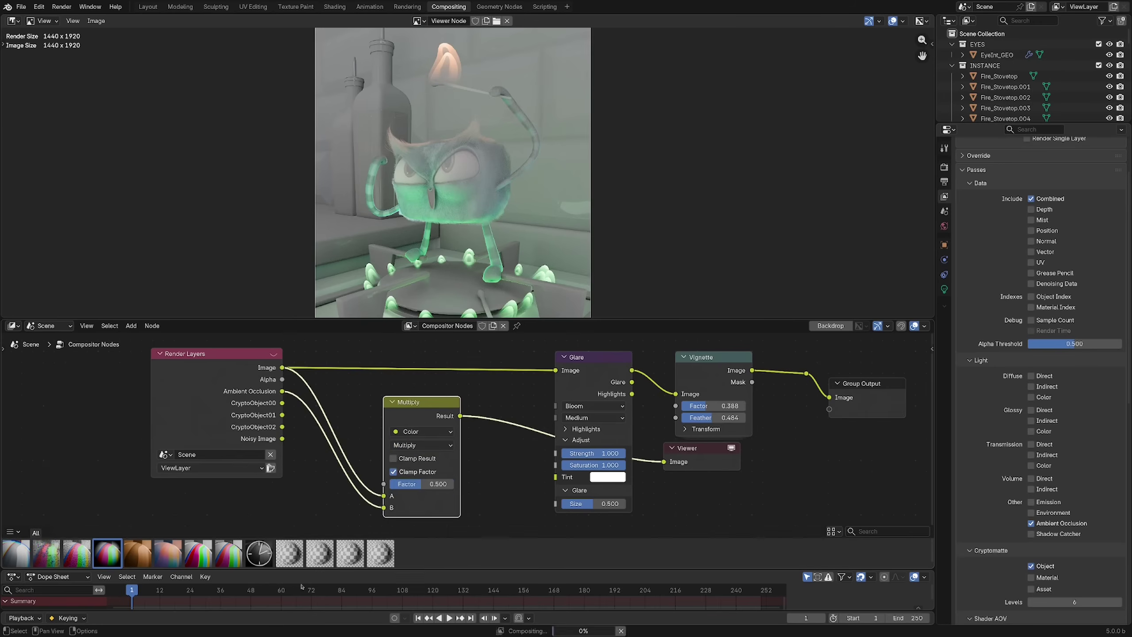
left_click_drag(422, 419, 415, 411)
left_click_drag(414, 475, 470, 473)
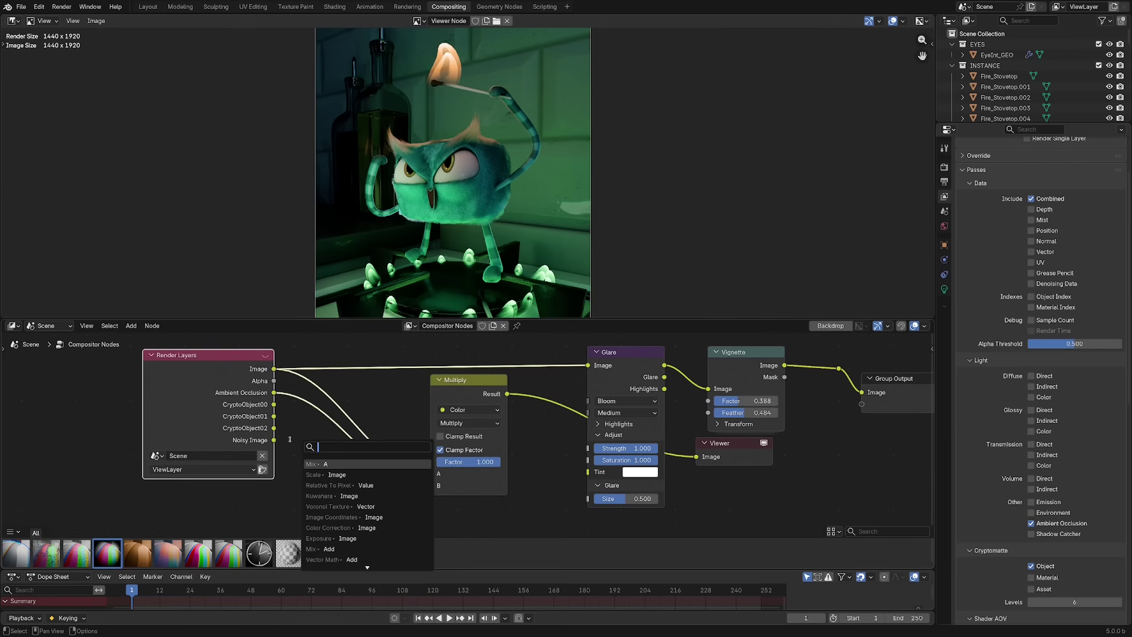
type("invert")
key("Return")
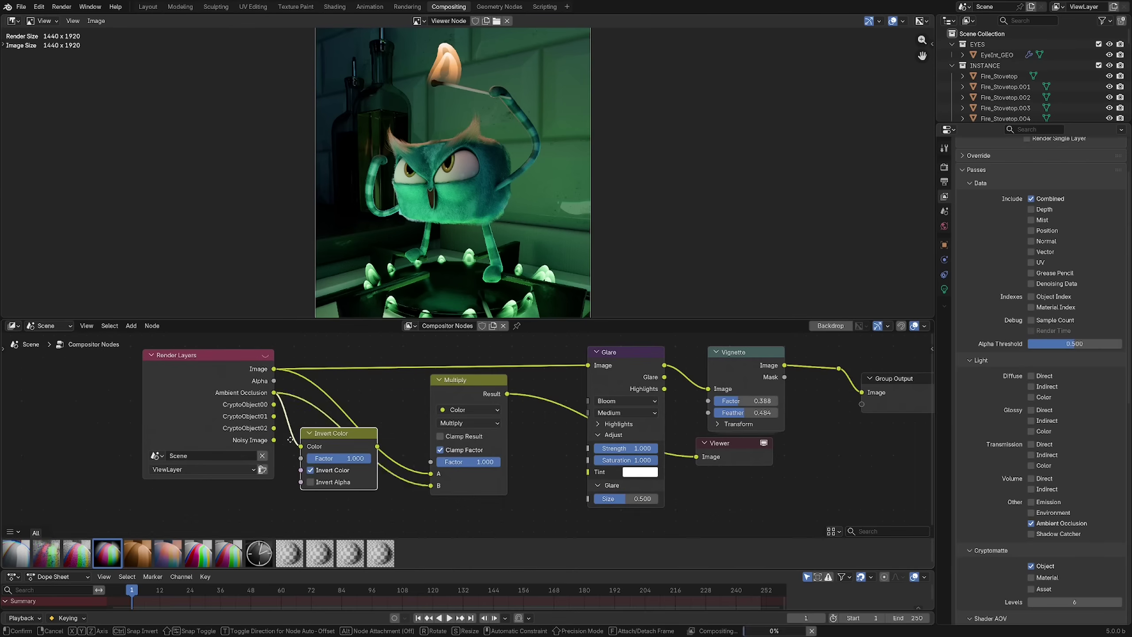
left_click(335, 460)
left_click(336, 460, "ctrl+shift")
middle_click_drag(335, 460, 345, 452)
left_click_drag(366, 437, 364, 438)
middle_click_drag(420, 400, 388, 400)
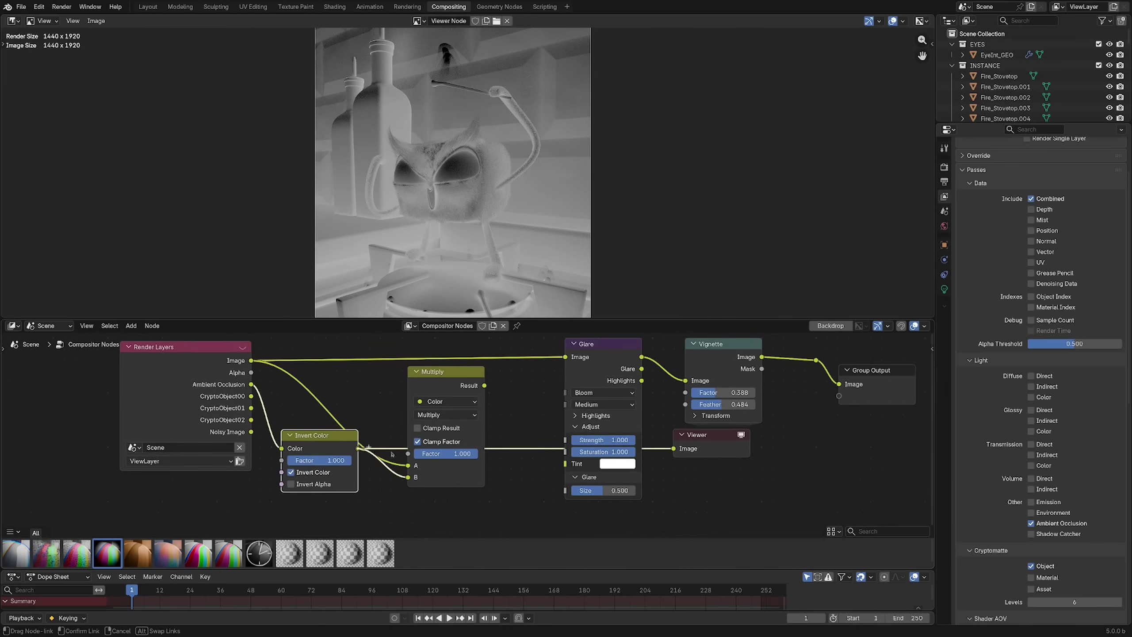
left_click_drag(416, 470, 414, 471)
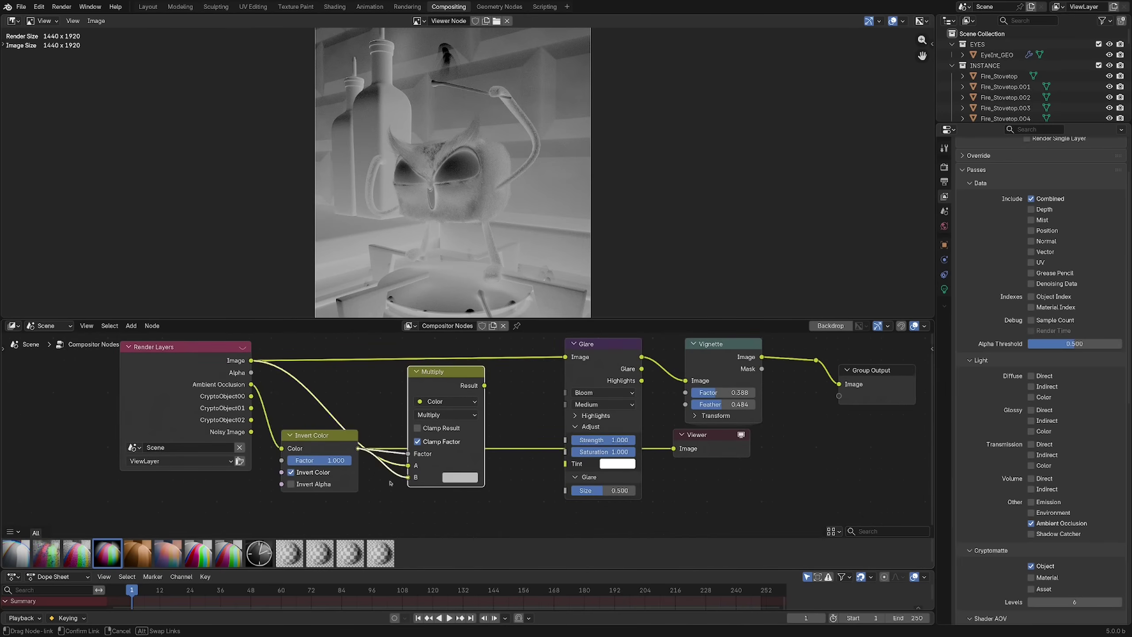
left_click_drag(441, 374, 441, 369)
left_click(441, 370, "ctrl+shift")
middle_click_drag(468, 416, 430, 418)
left_click(428, 478)
left_click_drag(454, 327, 482, 301)
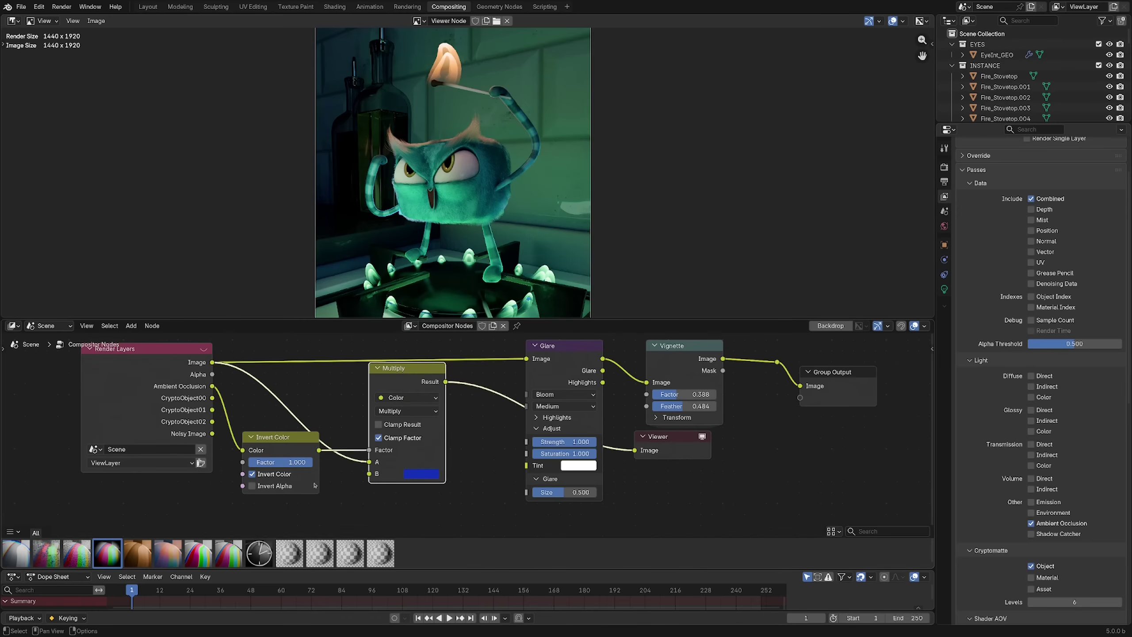
mouse_move(347, 446)
middle_mouse_down()
mouse_move(359, 432)
mouse_move(347, 454)
middle_mouse_up()
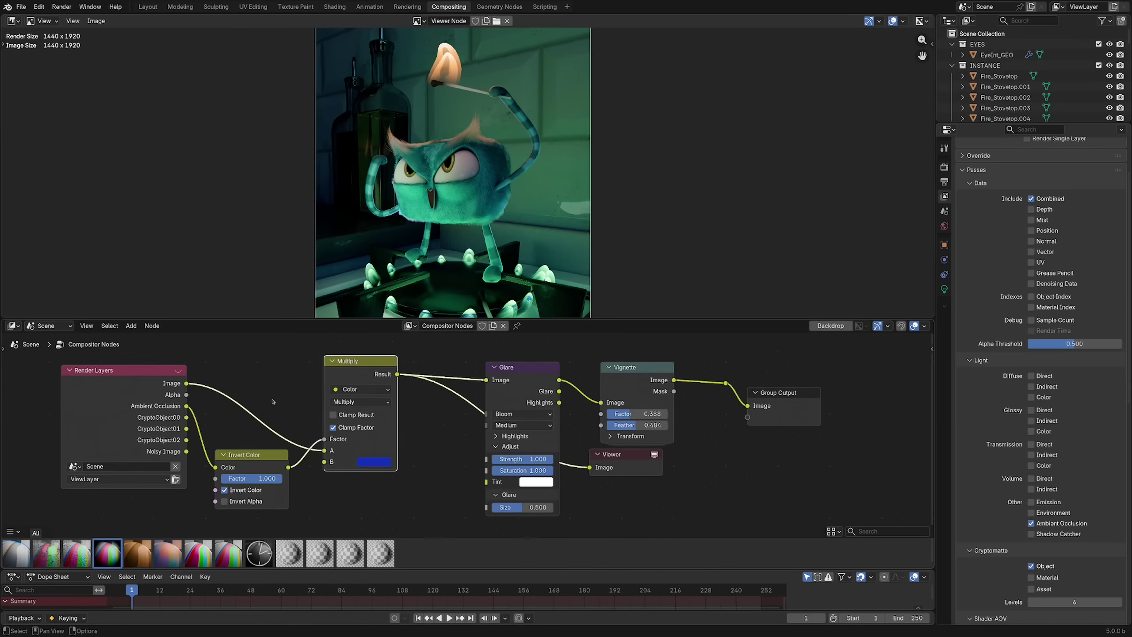
Delete Invert Color and Multiply, and add a Cryptomatte node from the Image output
left_click_drag(240, 358, 345, 466)
key("ctrl+x")
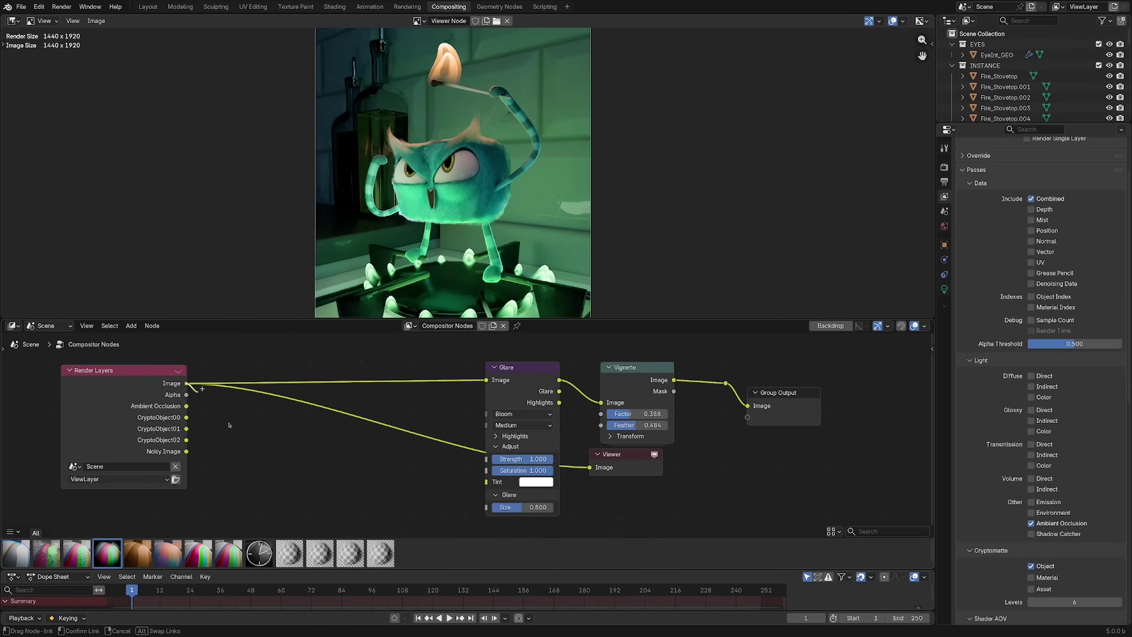
left_click_drag(244, 457, 235, 516)
type("crypto")
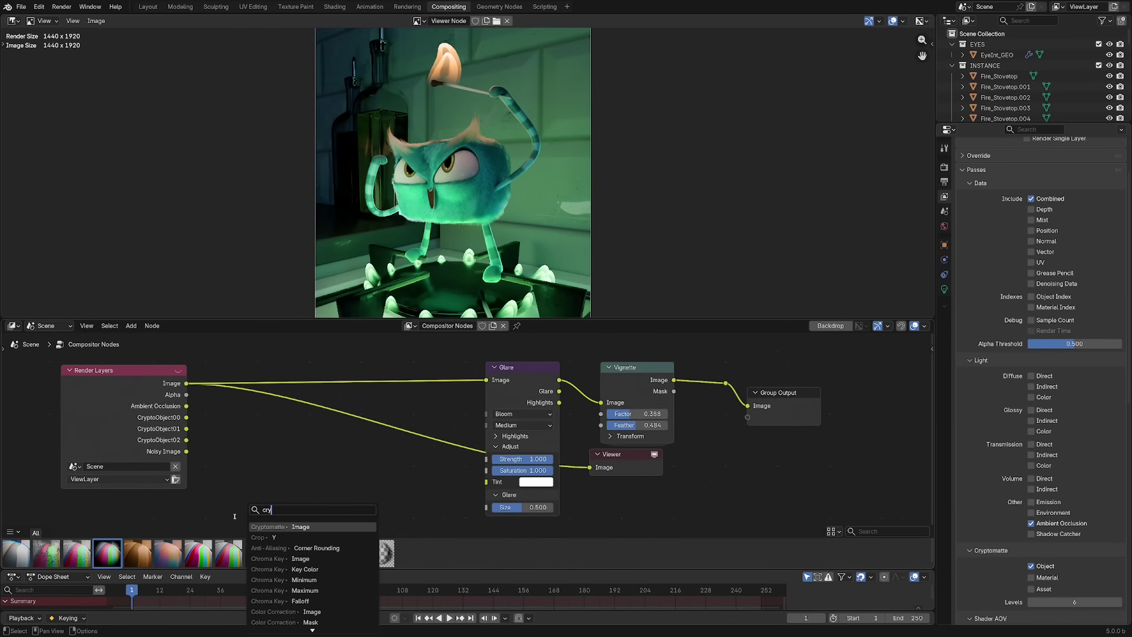
key("Return")
left_click(213, 431)
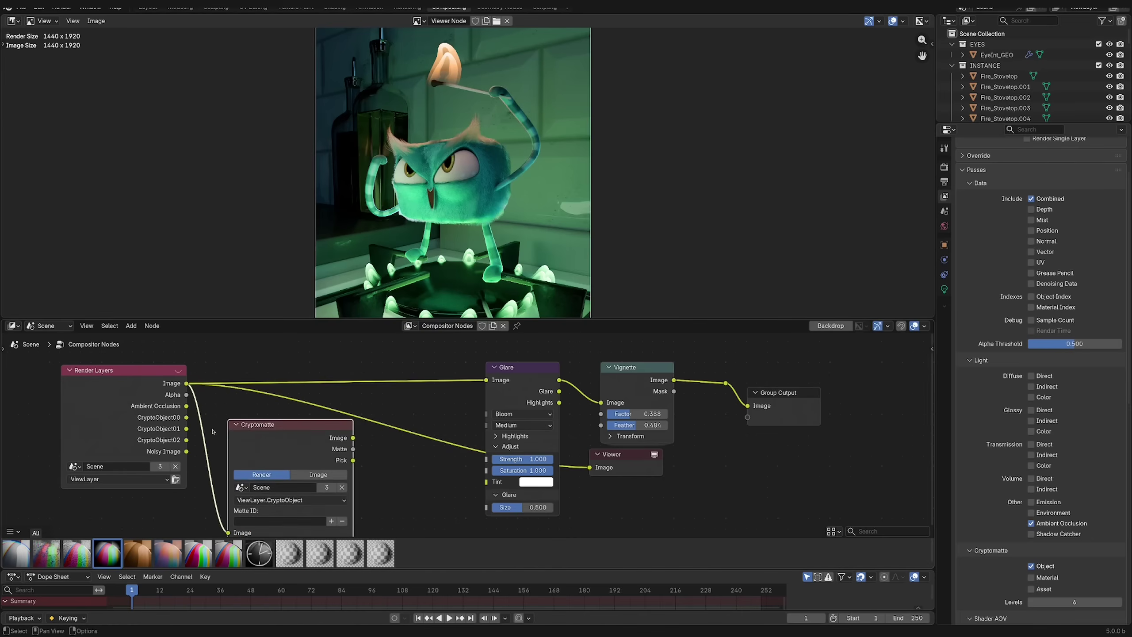
Pick the eye objects EyeExt_GEO.001 and EyeExt_GEO into the Cryptomatte matte
left_click(340, 445, "ctrl+shift")
middle_click_drag(350, 466, 378, 401)
left_click(417, 407, "ctrl+shift")
left_click(418, 407, "ctrl+shift")
left_click(397, 465)
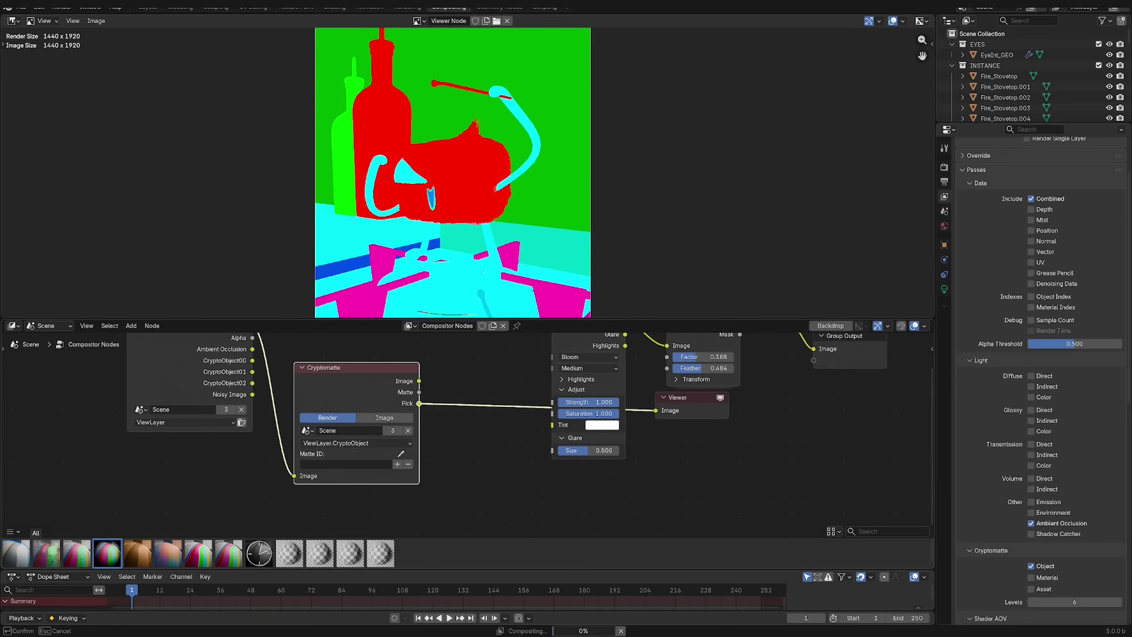
left_click(406, 170)
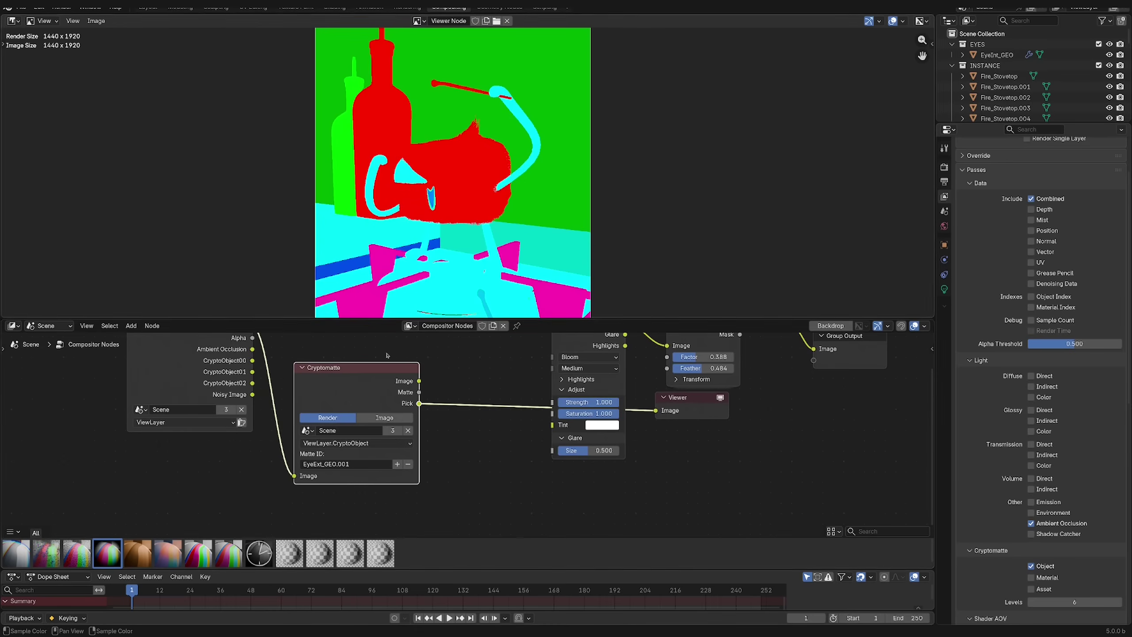
left_click(460, 166)
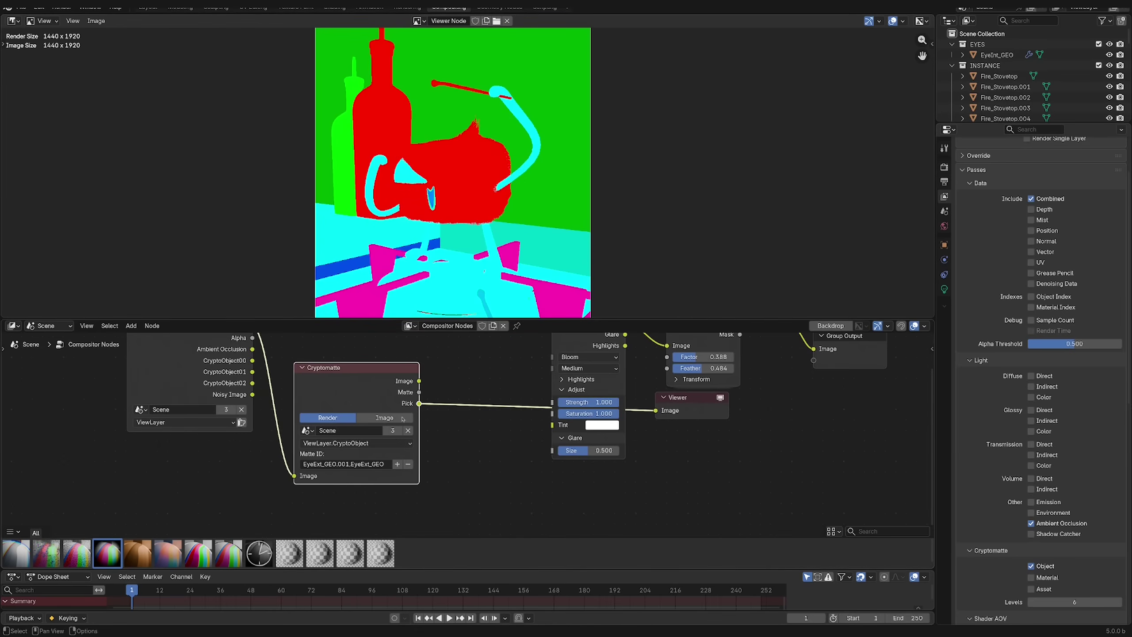
Show the white eye Matte in the viewer and select Render Layers and Cryptomatte
left_click(410, 392, "ctrl+shift")
left_click(409, 393, "ctrl+shift")
middle_click_drag(363, 404, 369, 437)
left_click_drag(93, 374, 364, 479)
Move Render Layers and Cryptomatte left and insert a Color Balance node before Glare
key("g")
left_click(263, 422)
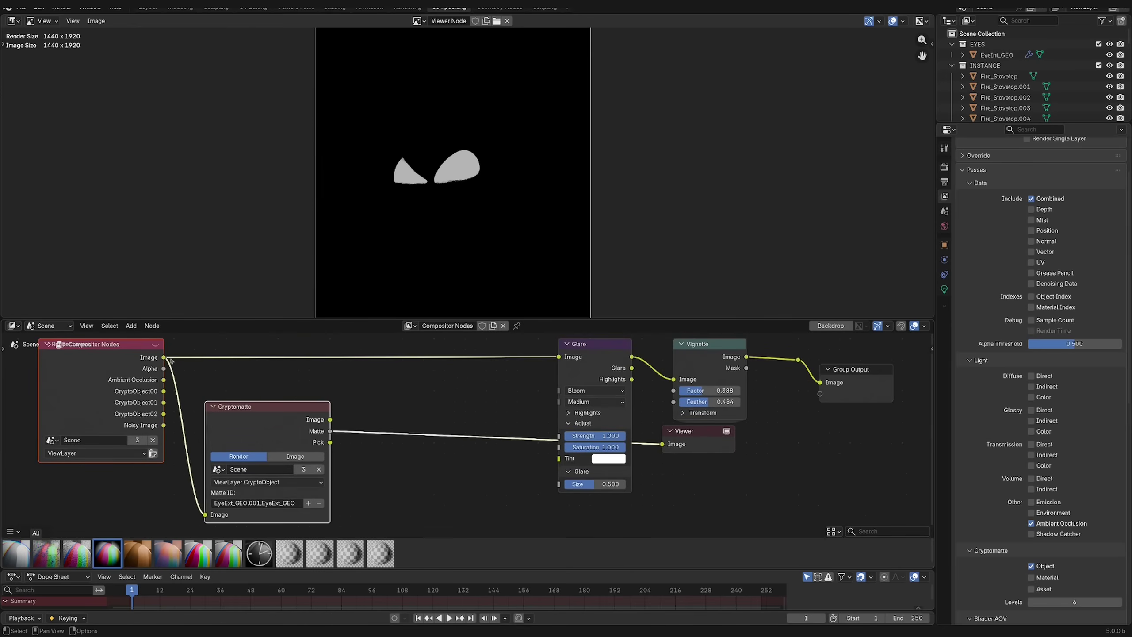
left_click_drag(345, 355, 357, 355)
type("color b")
key("Return")
left_click(415, 343)
key("g")
left_click(402, 437)
Connect the eye Matte to the Color Balance Factor and set Gain to 10
left_click_drag(330, 473, 411, 399)
key("g")
left_click(413, 421)
middle_click_drag(471, 432, 464, 398)
left_click(481, 390, "ctrl+shift")
left_click_drag(436, 454, 469, 455)
left_click(459, 453)
key("Return")
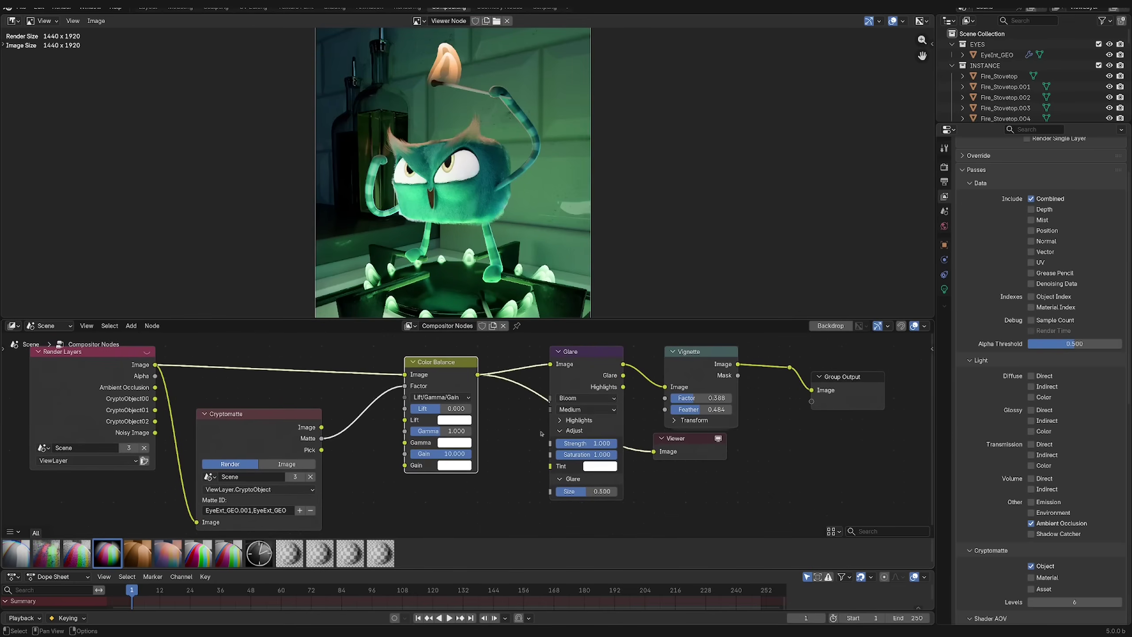
Preview the Glare and final vignetted outputs with the glowing eyes
middle_click_drag(590, 377, 450, 404)
left_click(450, 404, "ctrl+shift")
middle_click_drag(542, 410, 460, 405)
left_click(461, 402, "ctrl+shift")
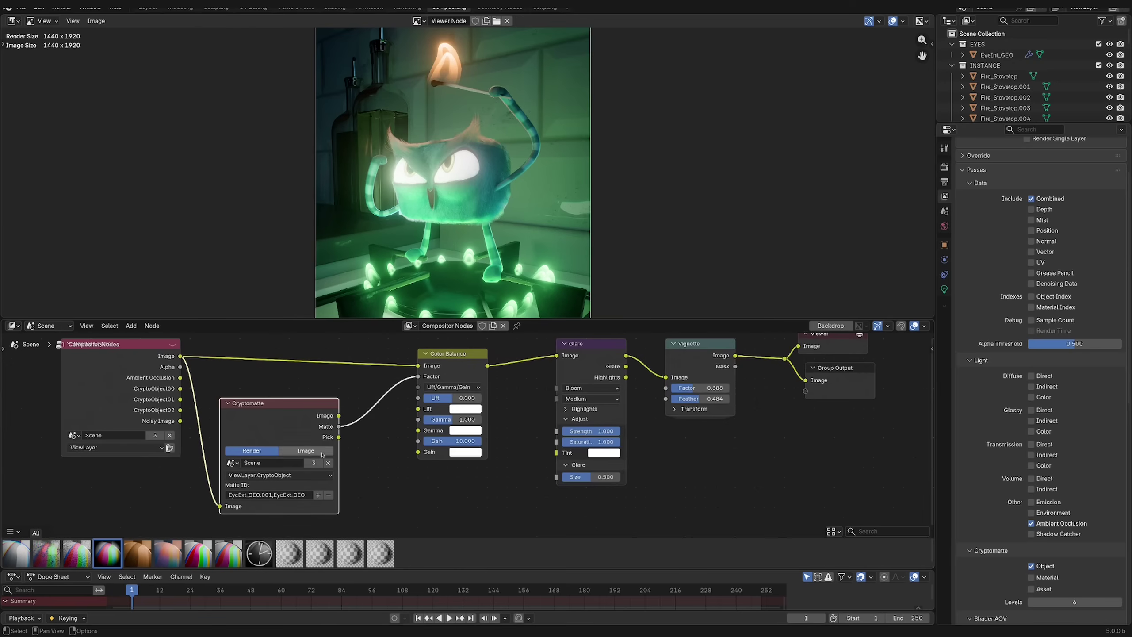
Add the BezierCurve tail to the Cryptomatte matte, check the Matte, and preview the final composite
left_click(324, 488, "ctrl+shift")
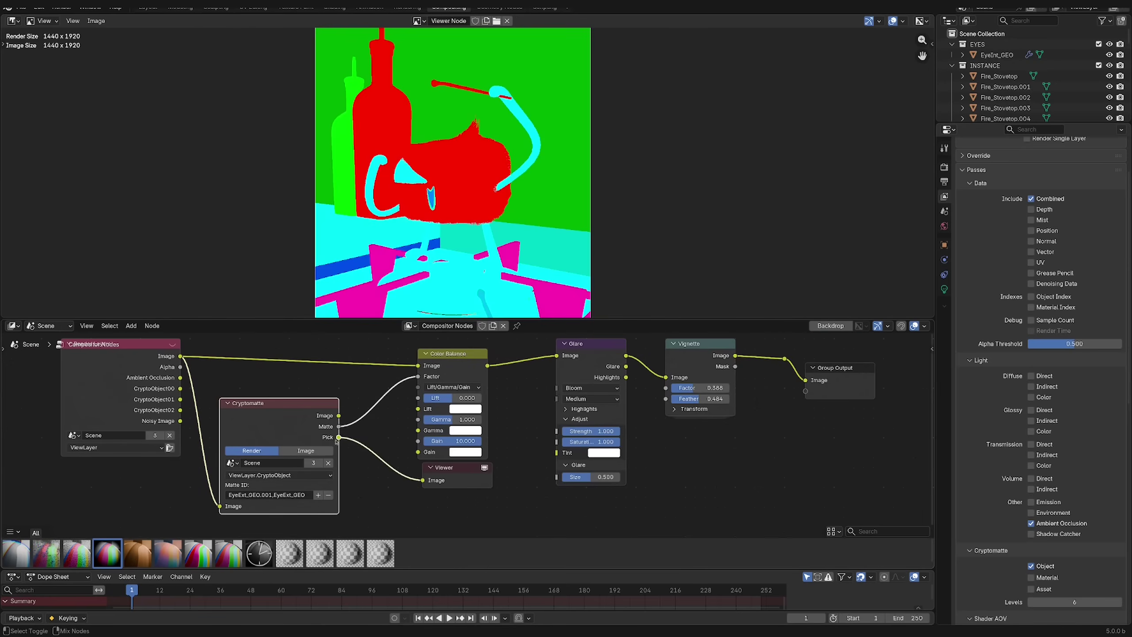
left_click(372, 178)
left_click(318, 495)
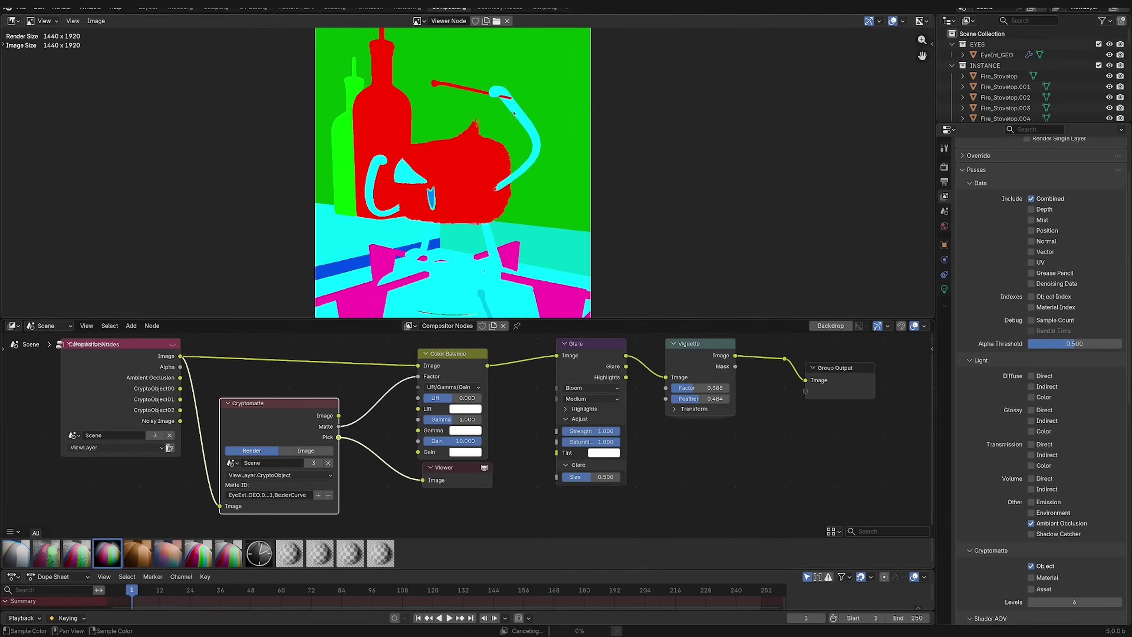
left_click(524, 99)
left_click(338, 426, "ctrl+shift")
middle_click_drag(597, 392, 546, 407)
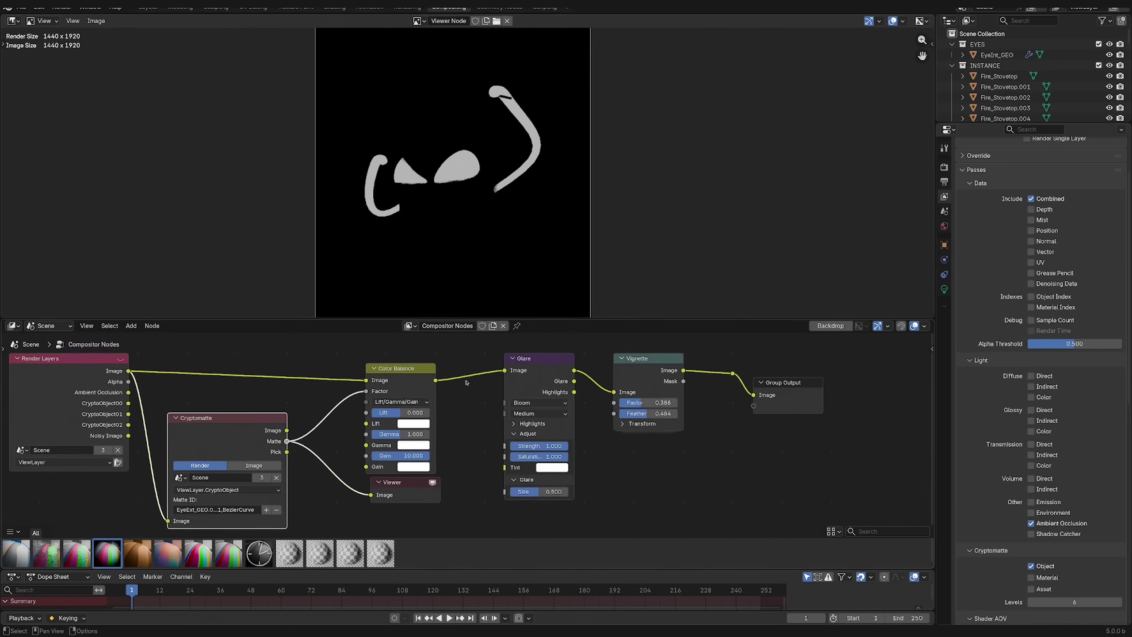
left_click(733, 373, "ctrl+shift")
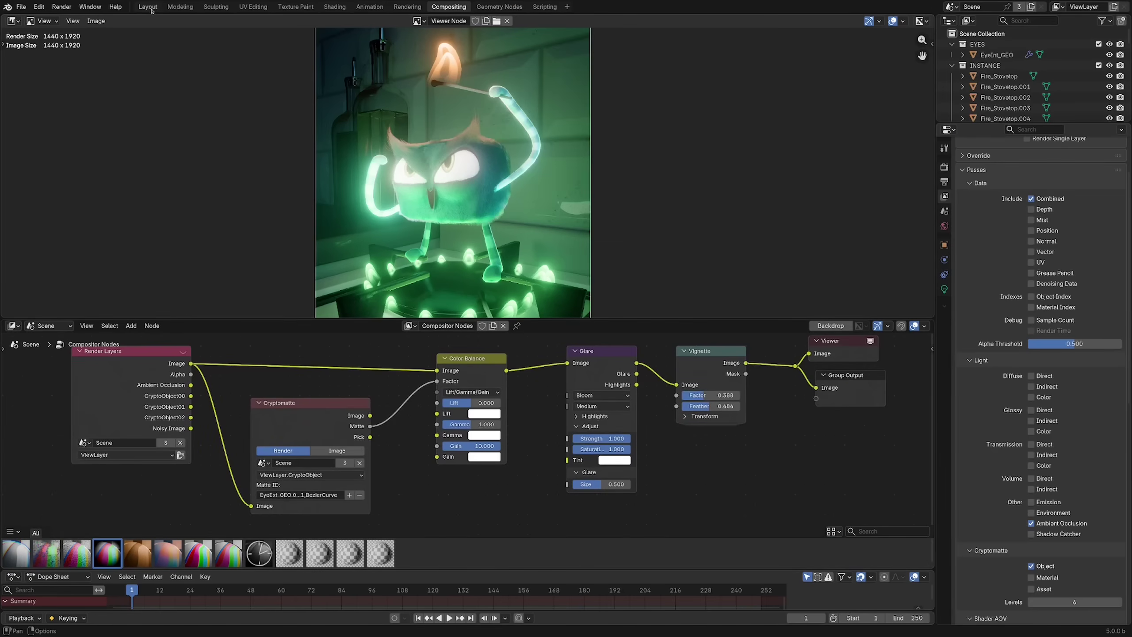
In Layout, use Rendered viewport shading with the compositor set to Always
left_click(148, 6)
key("z")
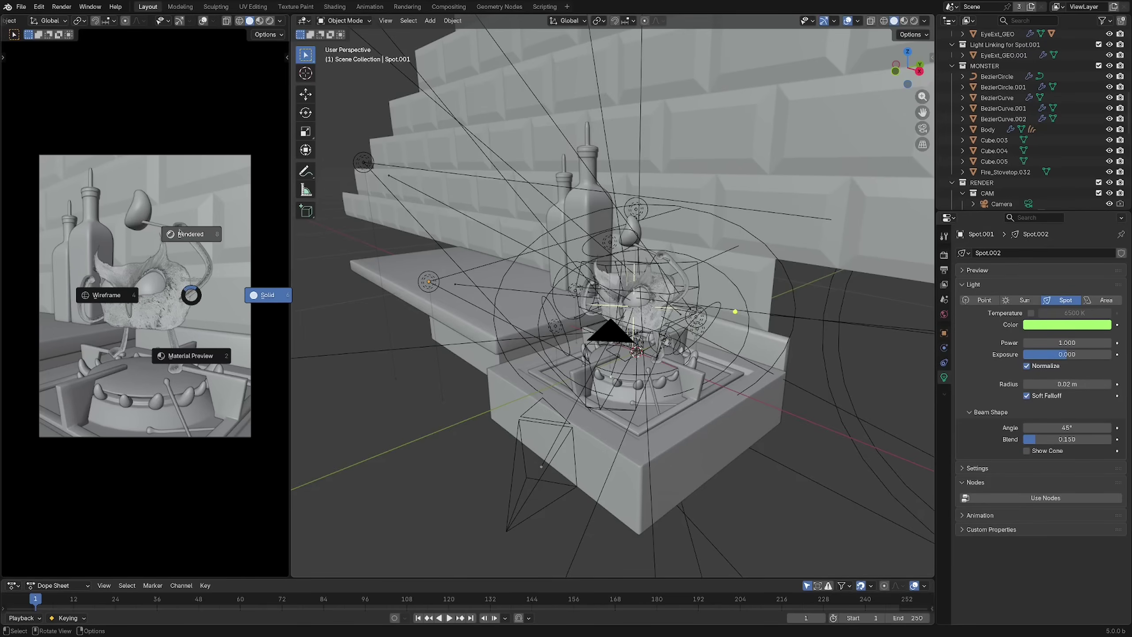
left_click(191, 233)
left_click(280, 22)
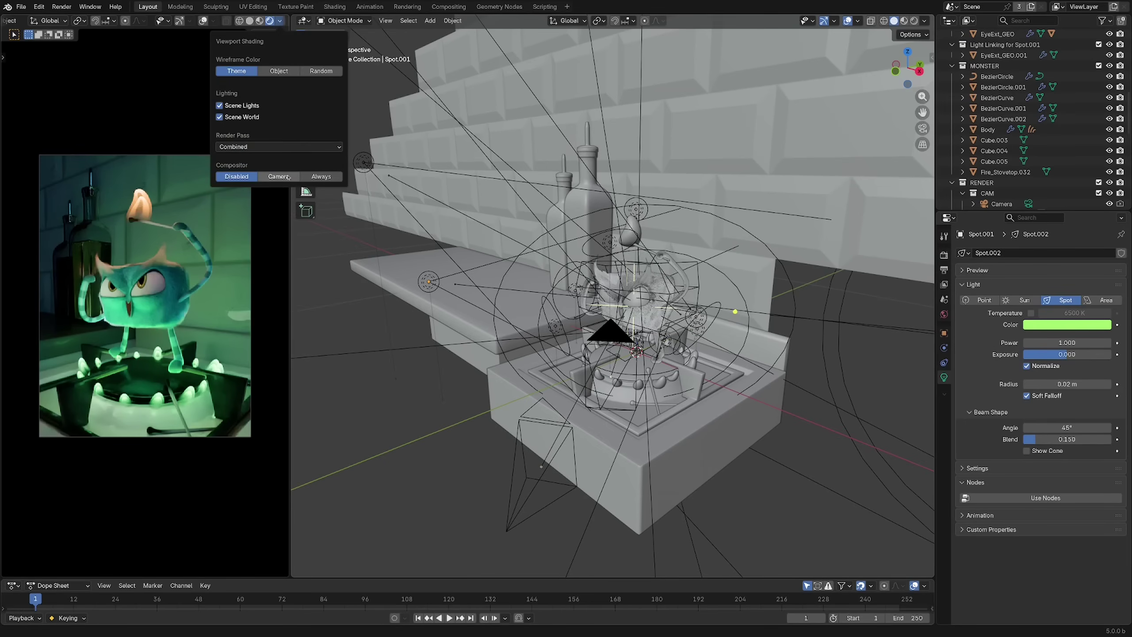
left_click(321, 177)
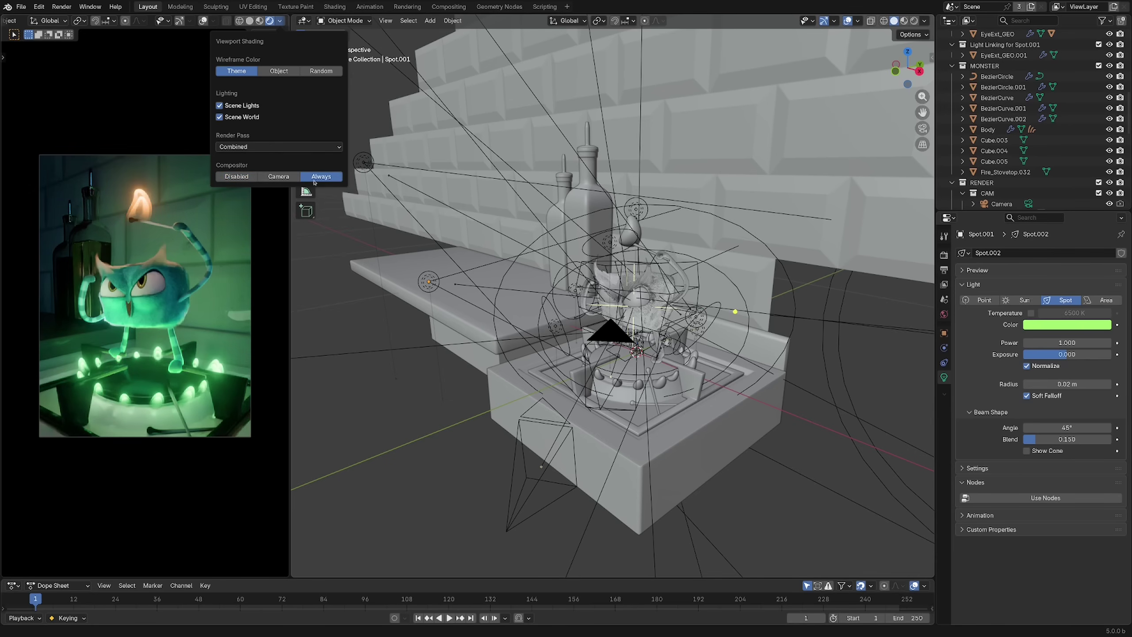
scroll(164, 324, "up", 3)
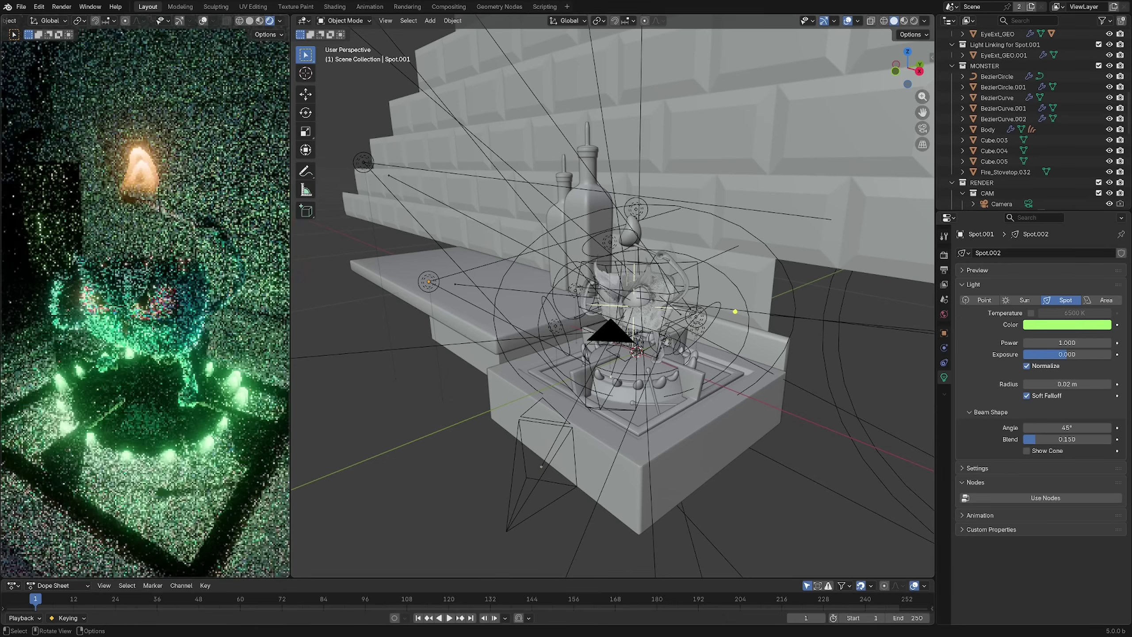
scroll(164, 324, "down", 1)
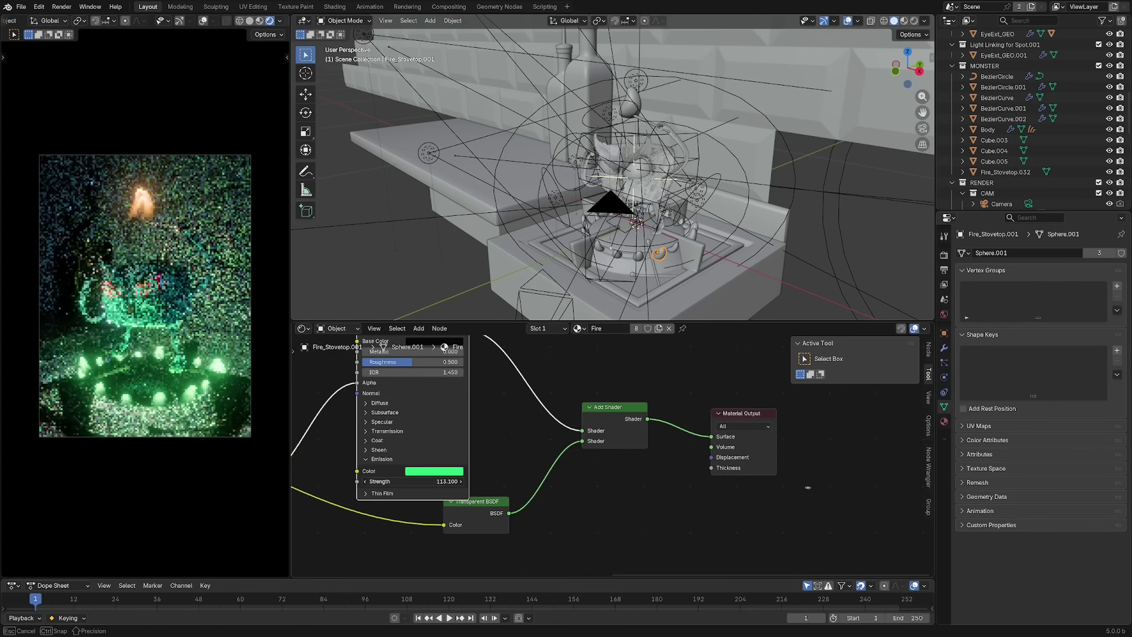
Lower the Fire material's emission strength and try a new emission colour, then undo the colour
left_click_drag(922, 478, 569, 482)
left_click(434, 471)
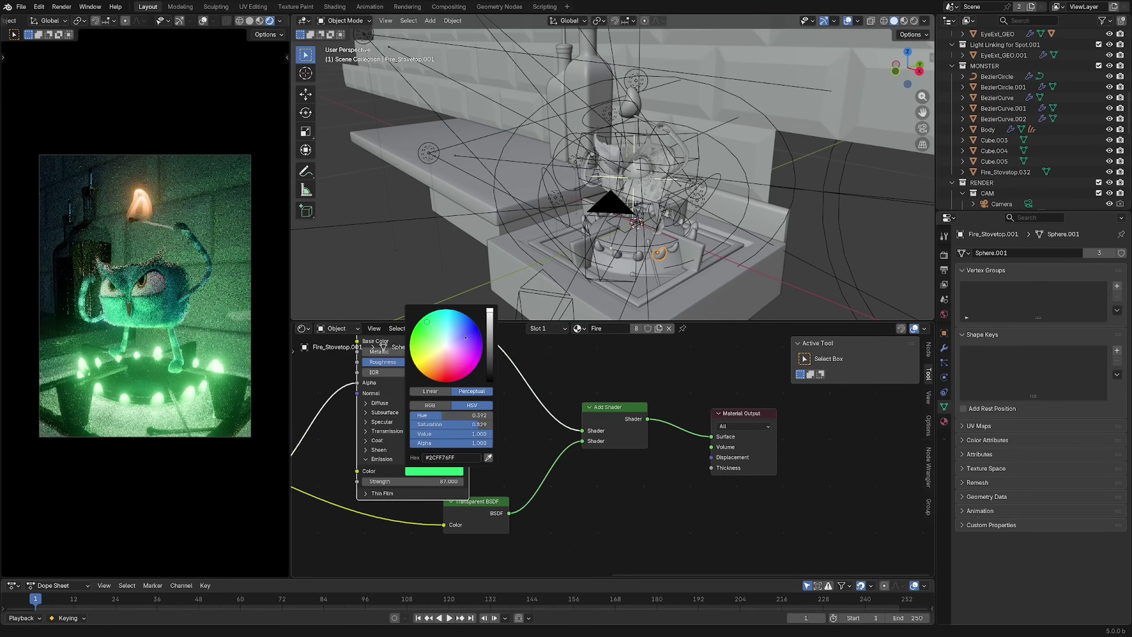
left_click_drag(439, 356, 460, 373)
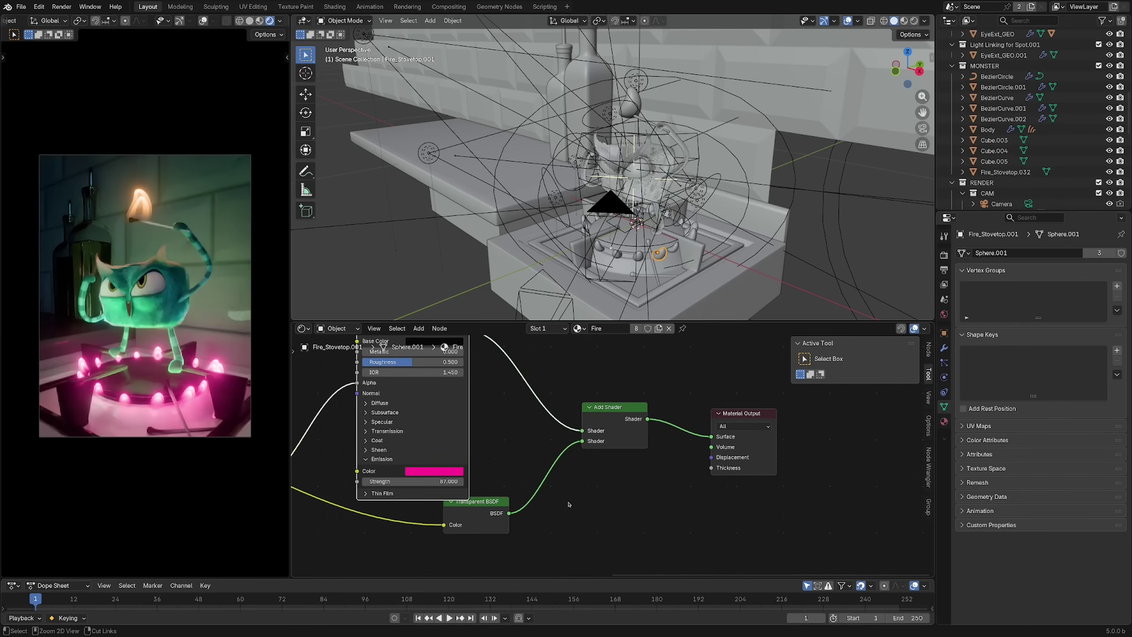
key("ctrl+z")
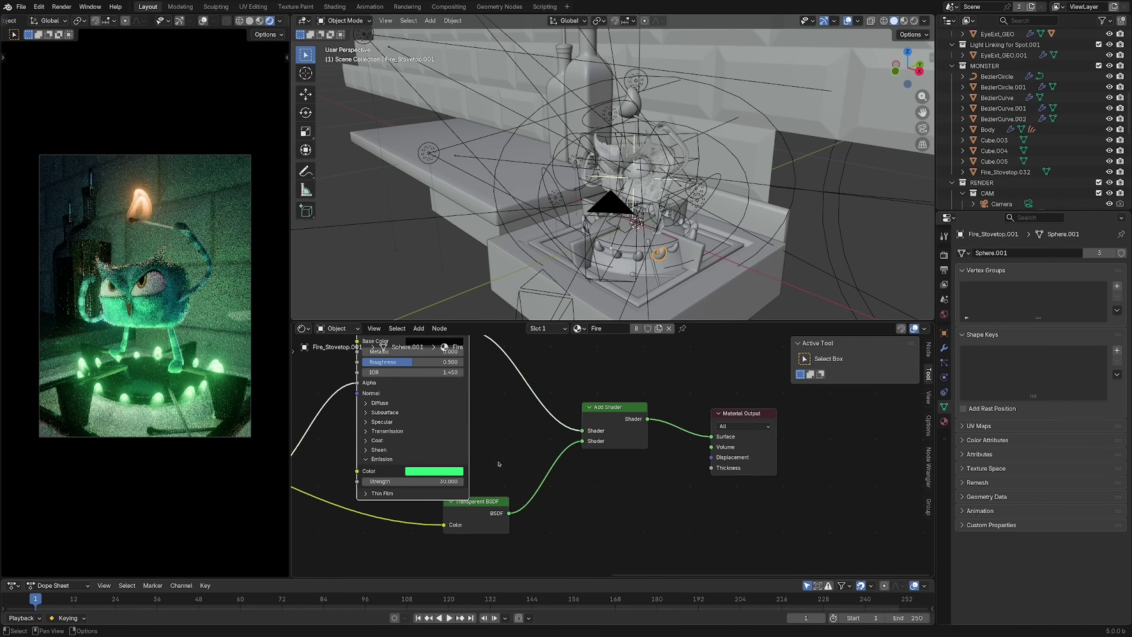
left_click(302, 328)
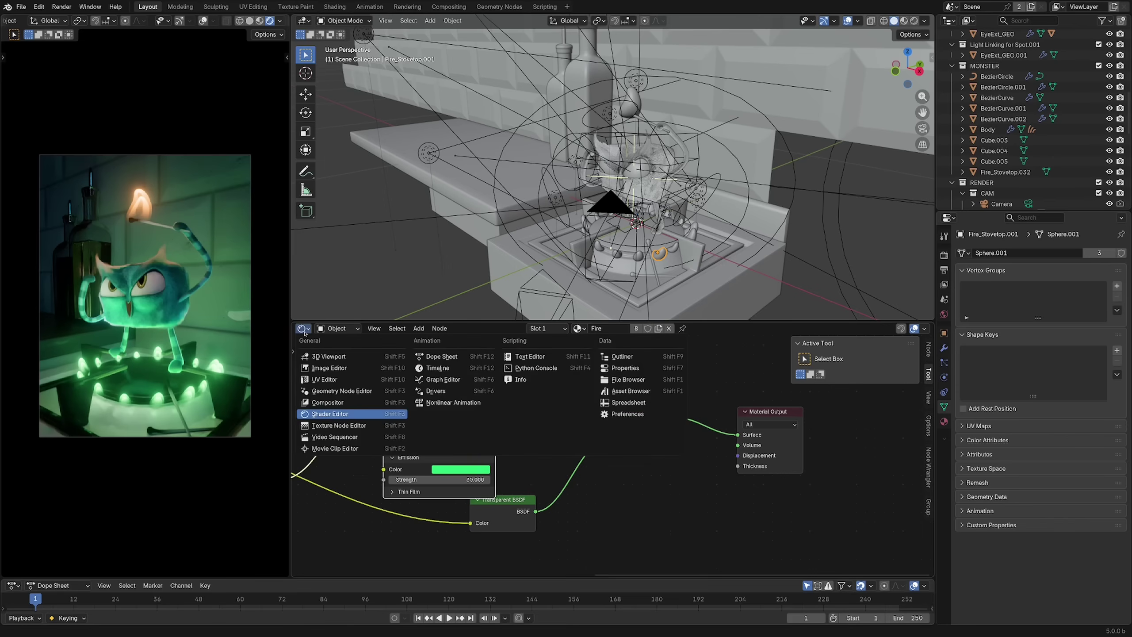
left_click(327, 402)
key("Home")
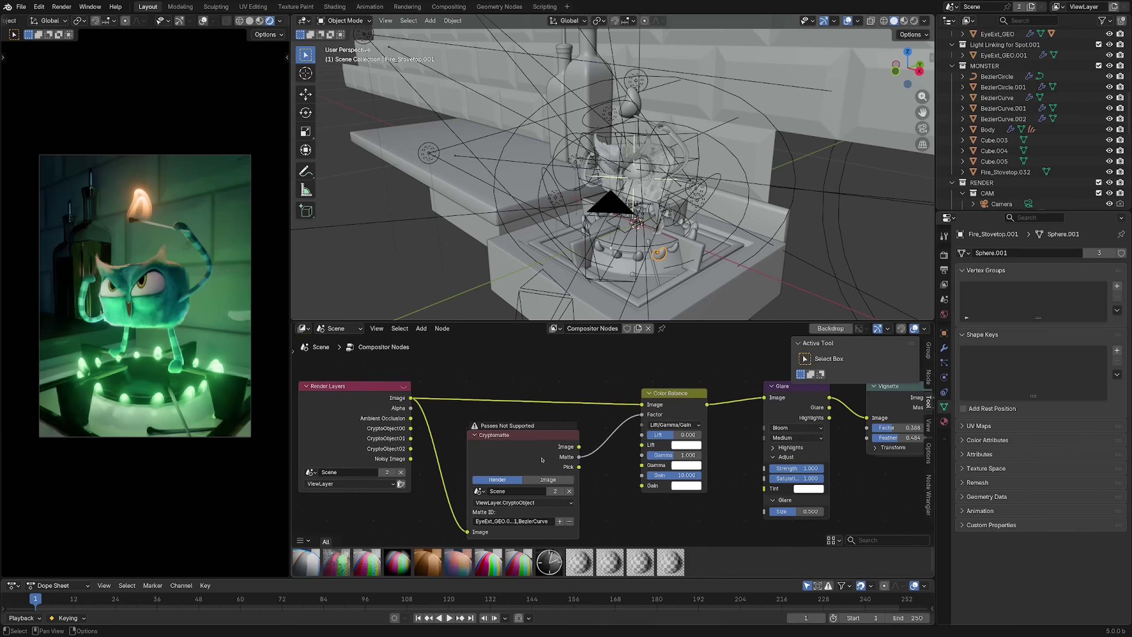
middle_click_drag(526, 439, 582, 422, "ctrl")
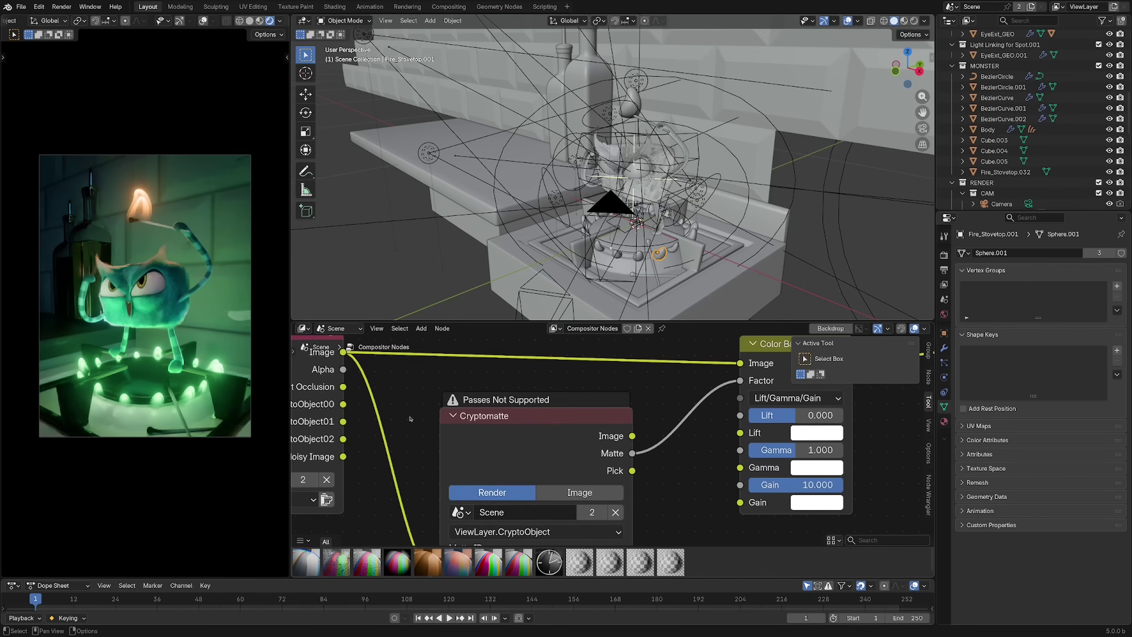
scroll(526, 508, "down", 2)
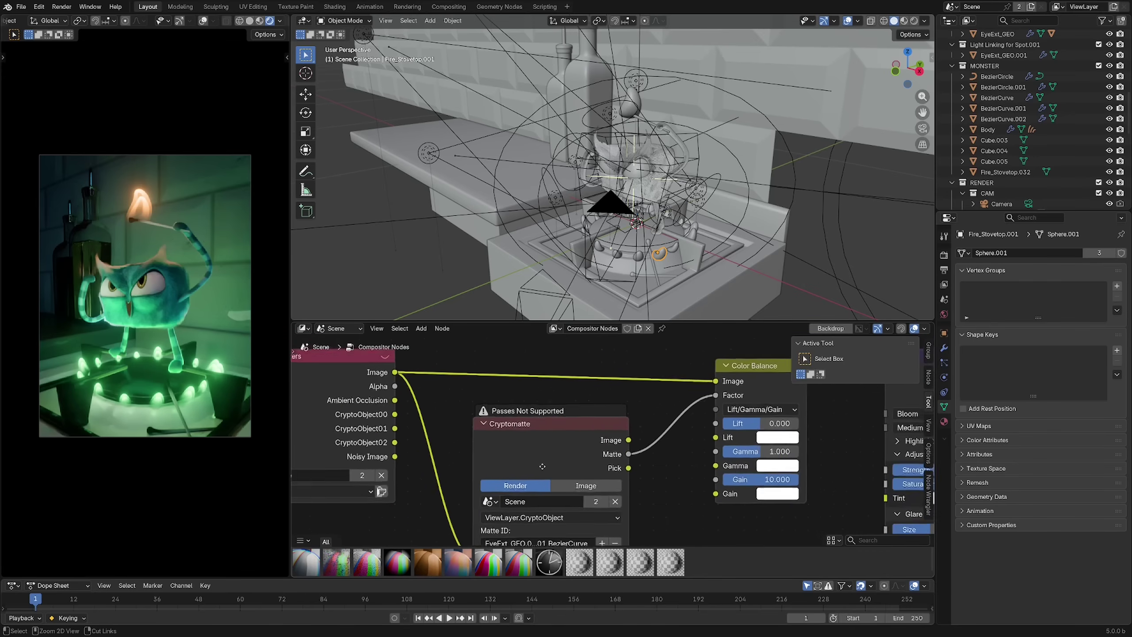
left_click(944, 255)
left_click(1053, 253)
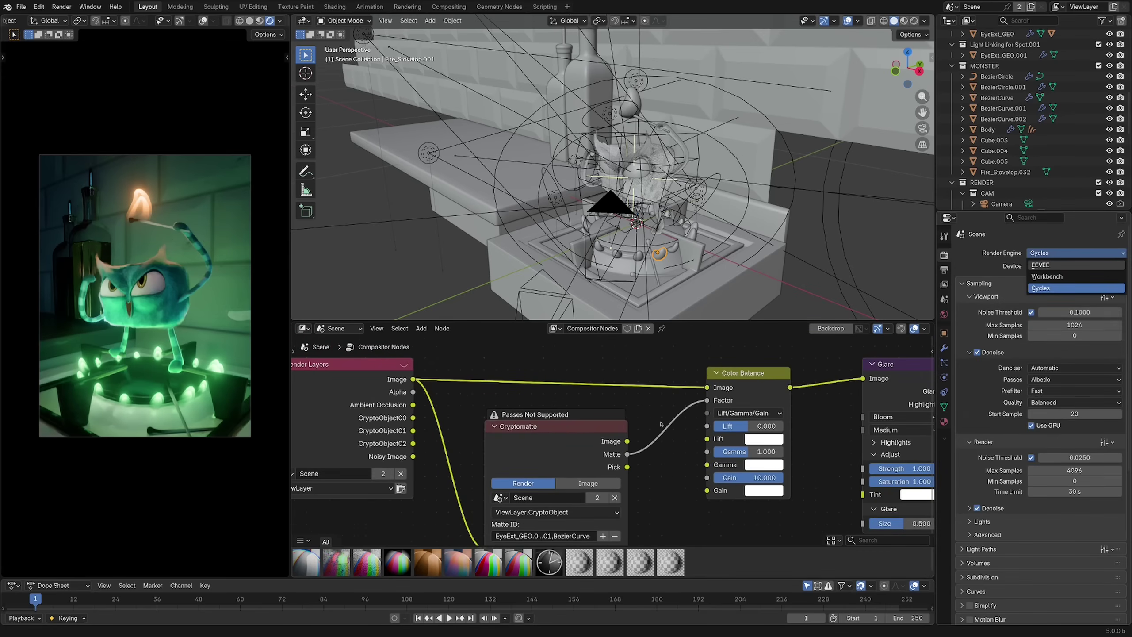
left_click(1048, 265)
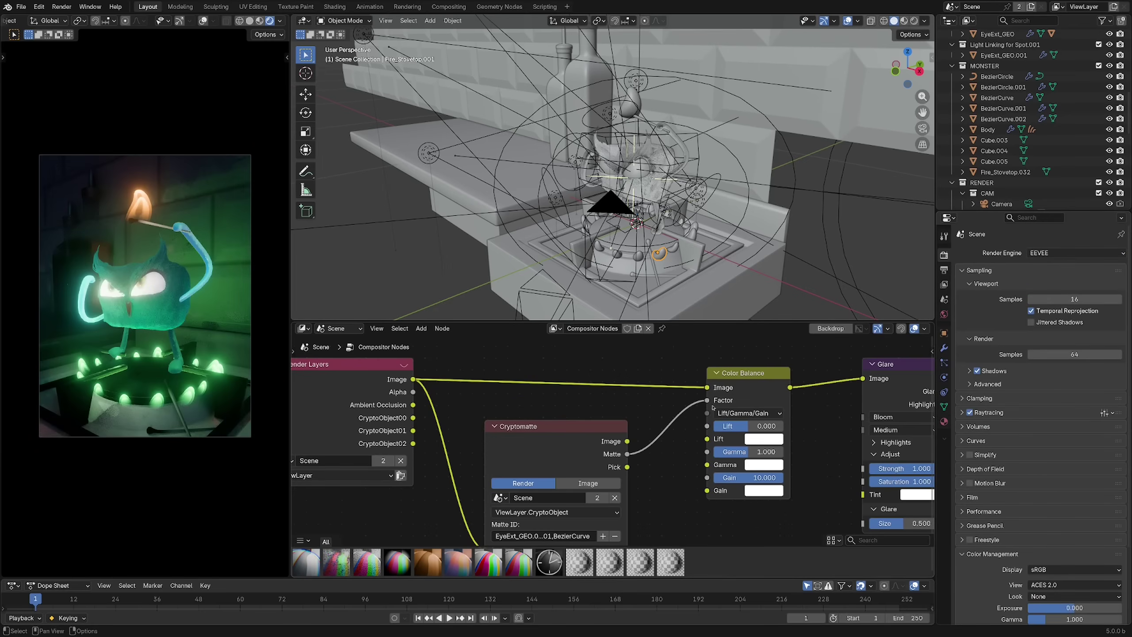
middle_click_drag(698, 396, 690, 395)
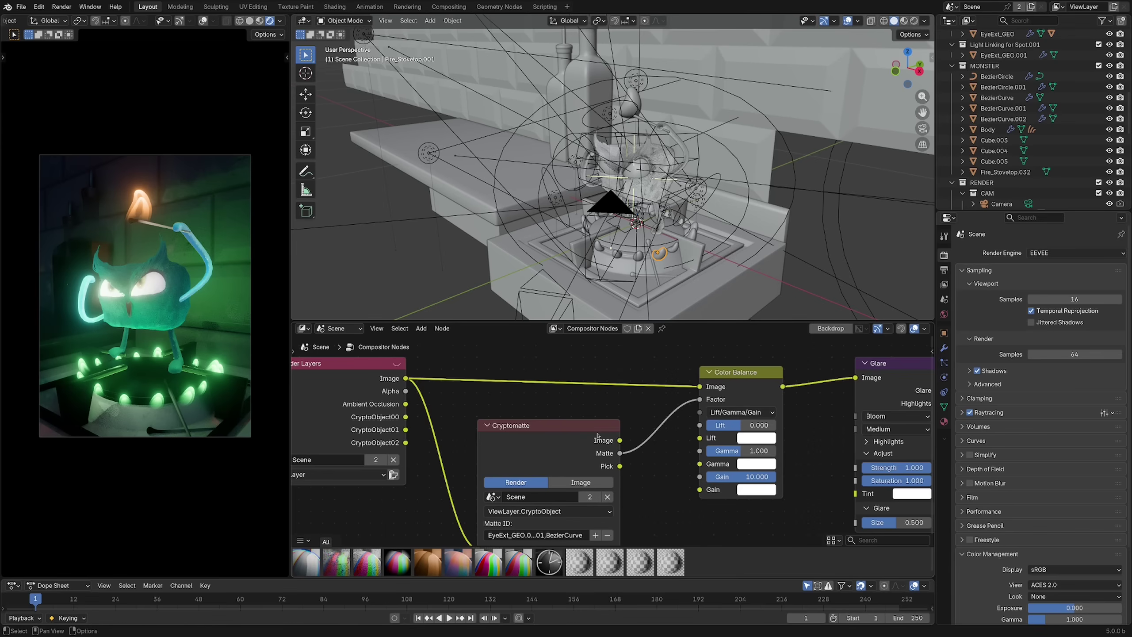
Add a Kuwahara node onto the Render Layers–Glare link
key("shift+a")
type("kuah")
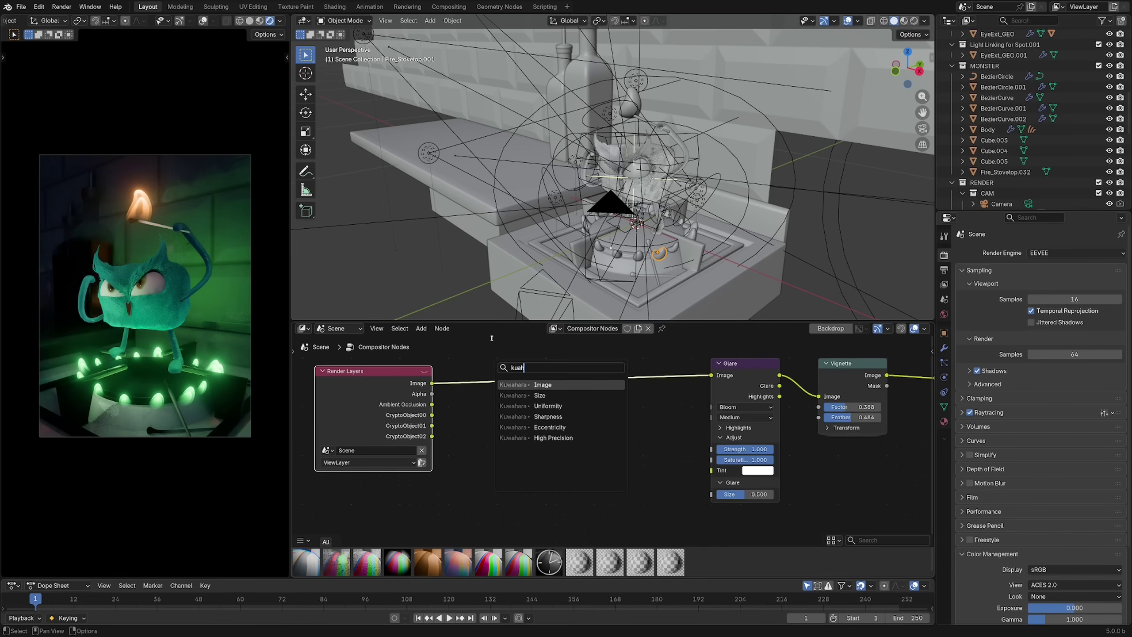
key("Return")
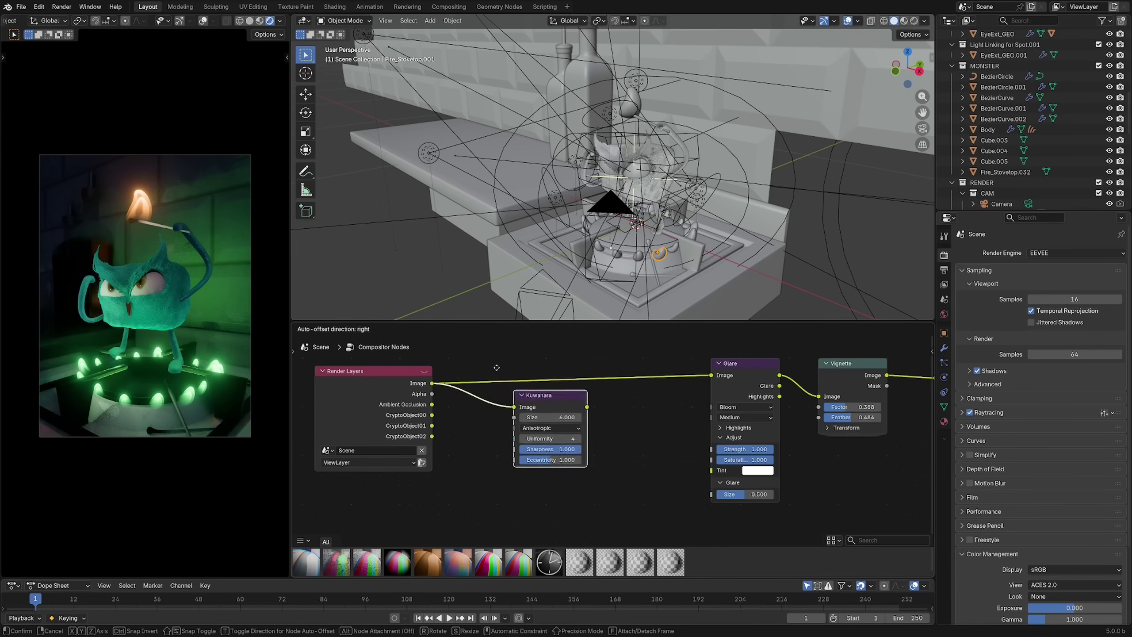
left_click(565, 431)
left_click_drag(374, 399, 381, 397)
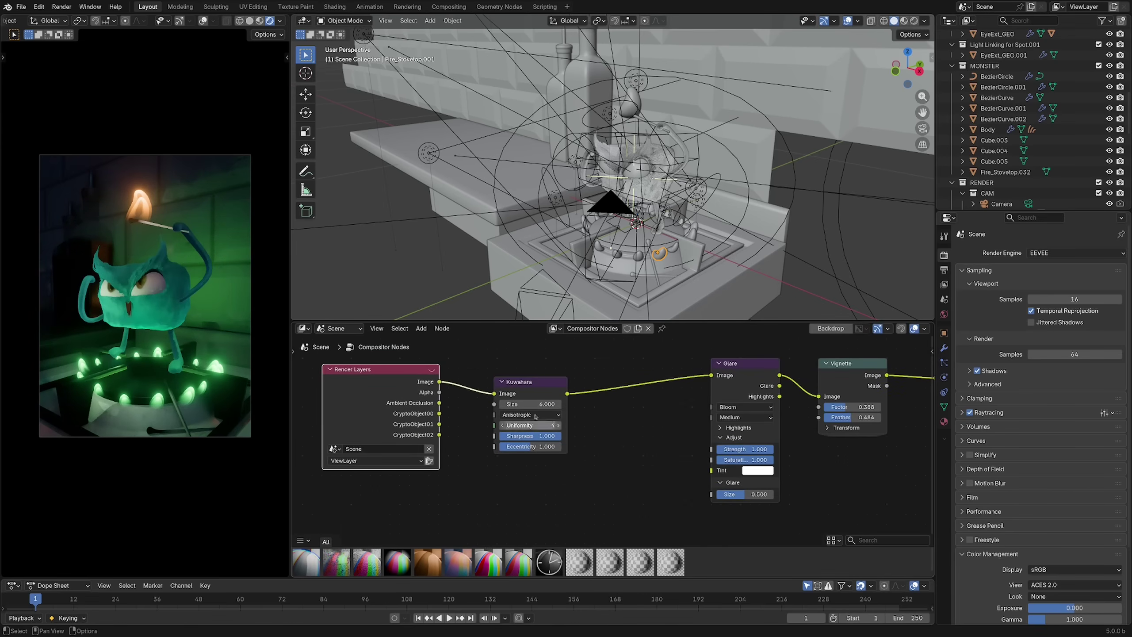
Set Kuwahara size 20, uniformity 12 and eccentricity 1.422
double_click(532, 403)
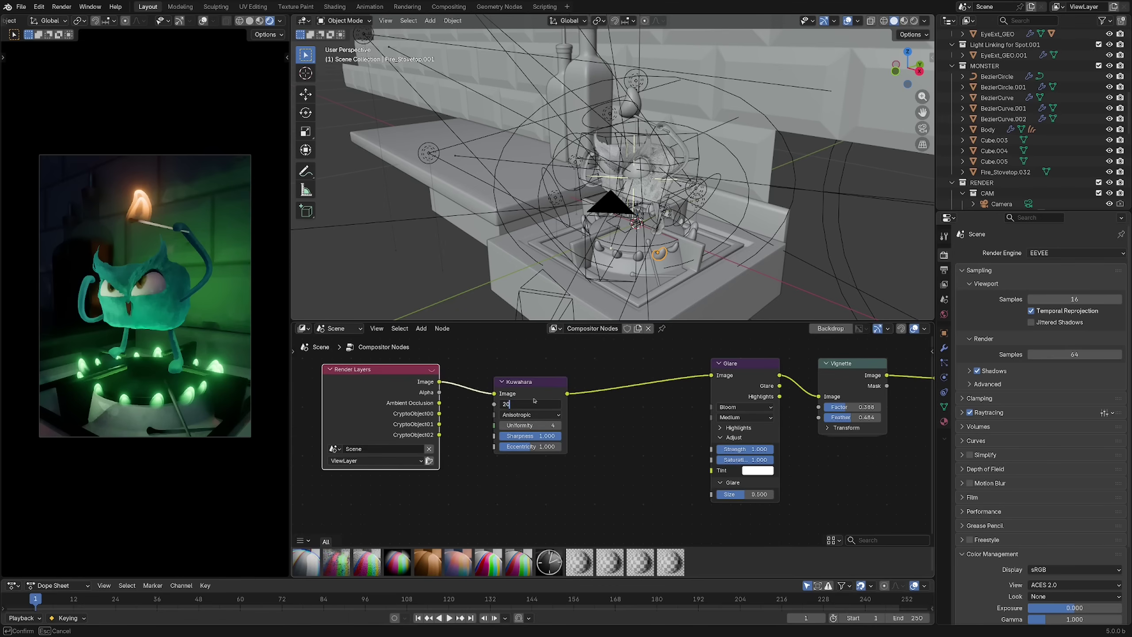
key("Return")
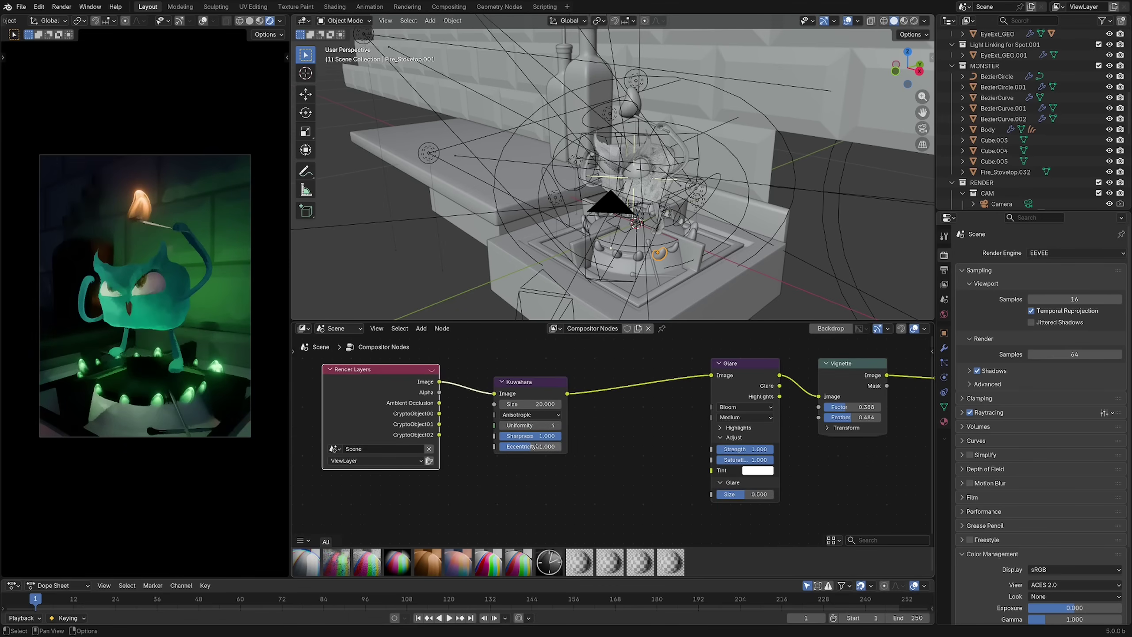
left_click(532, 425)
type("12")
key("Return")
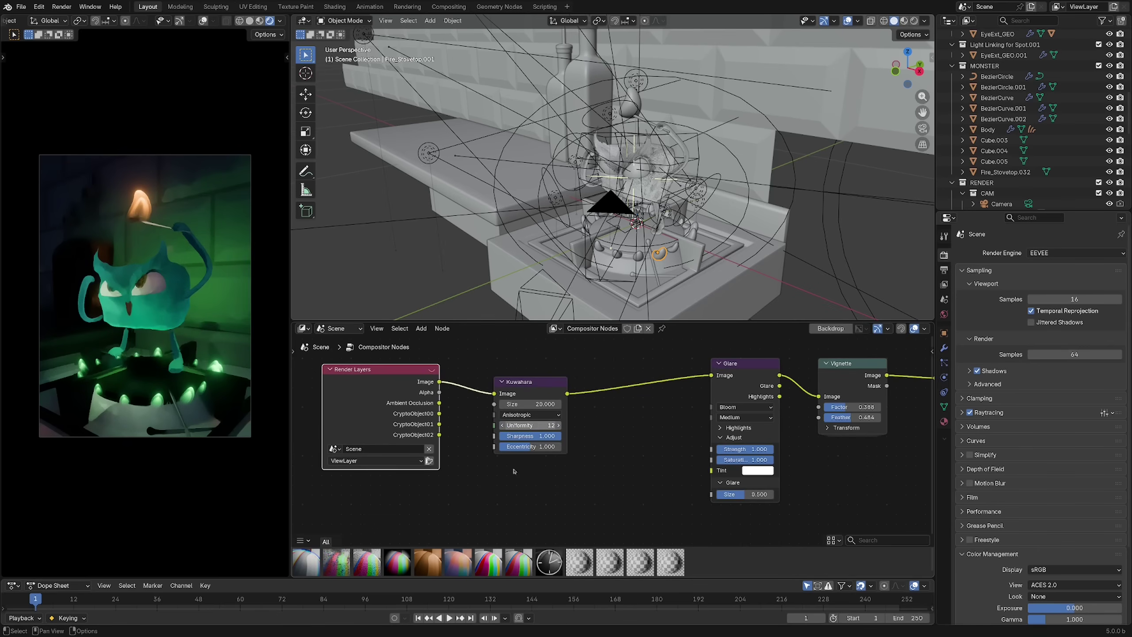
mouse_move(470, 463)
middle_mouse_down()
mouse_move(481, 452)
mouse_move(470, 447)
middle_mouse_up()
left_click_drag(535, 439, 549, 439)
left_click_drag(540, 375, 535, 379)
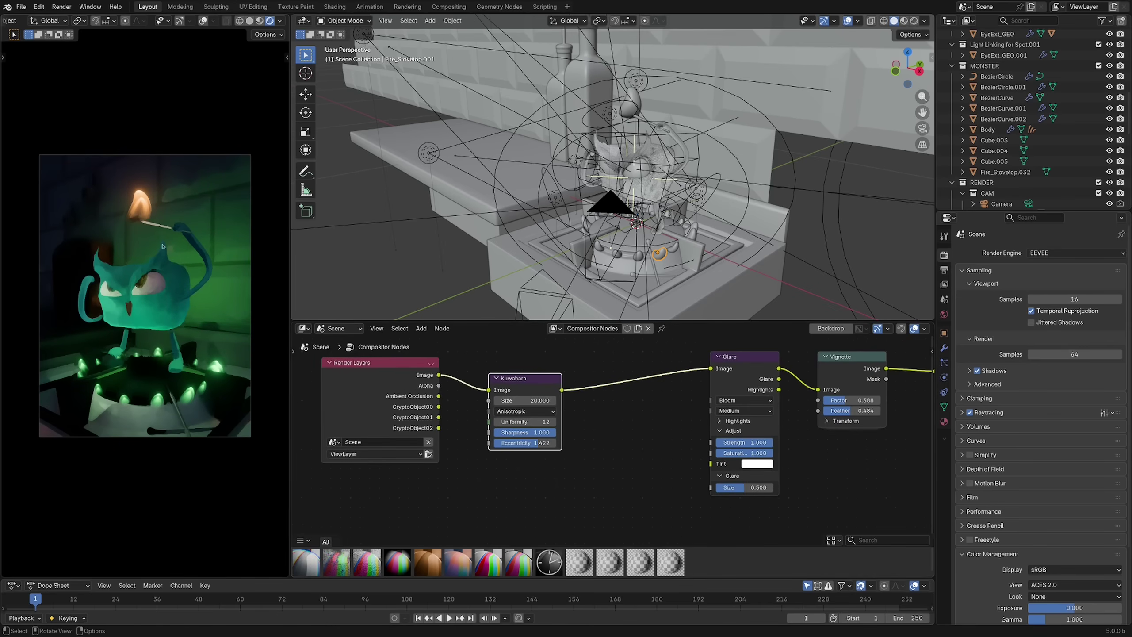
scroll(167, 245, "up", 1)
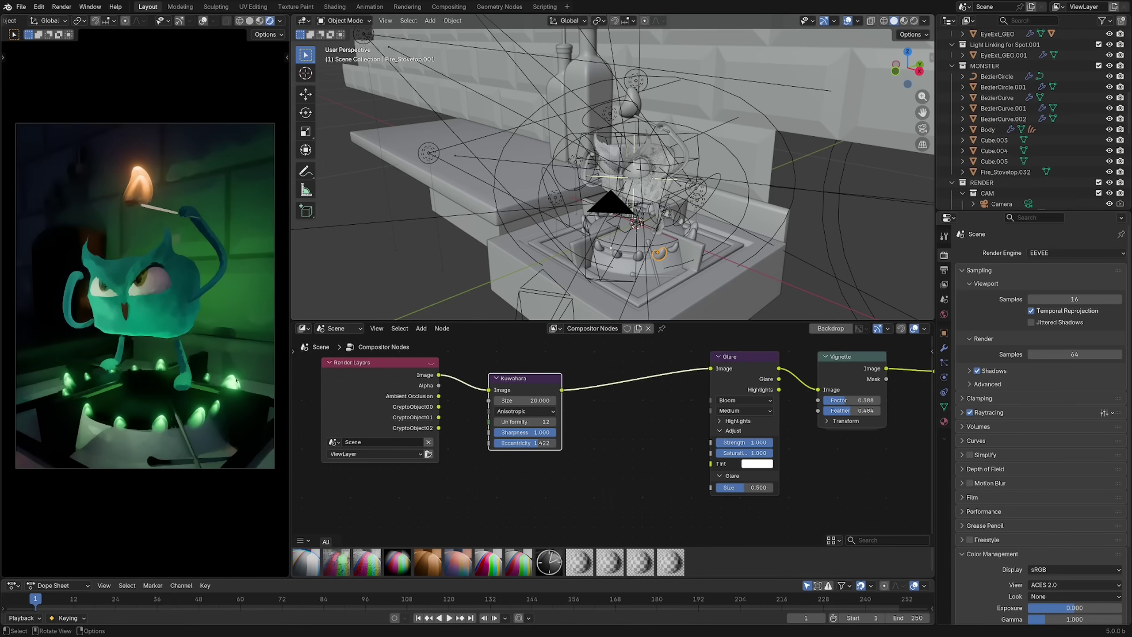
Render the frame with F12 to inspect the painterly Kuwahara result, then close the window
key("F12")
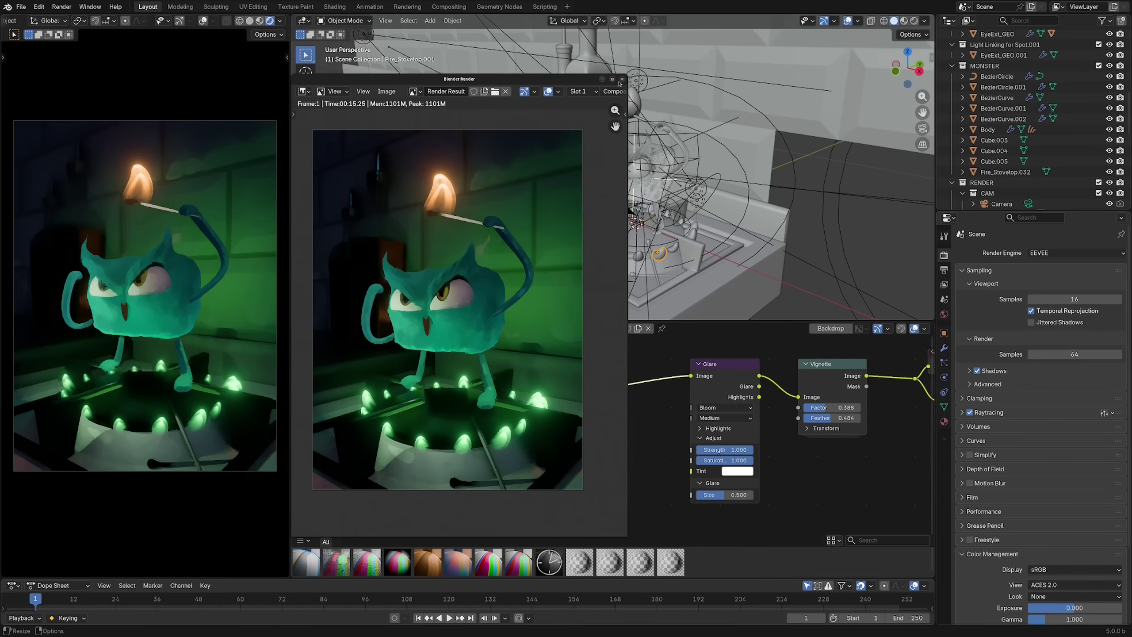
key("Escape")
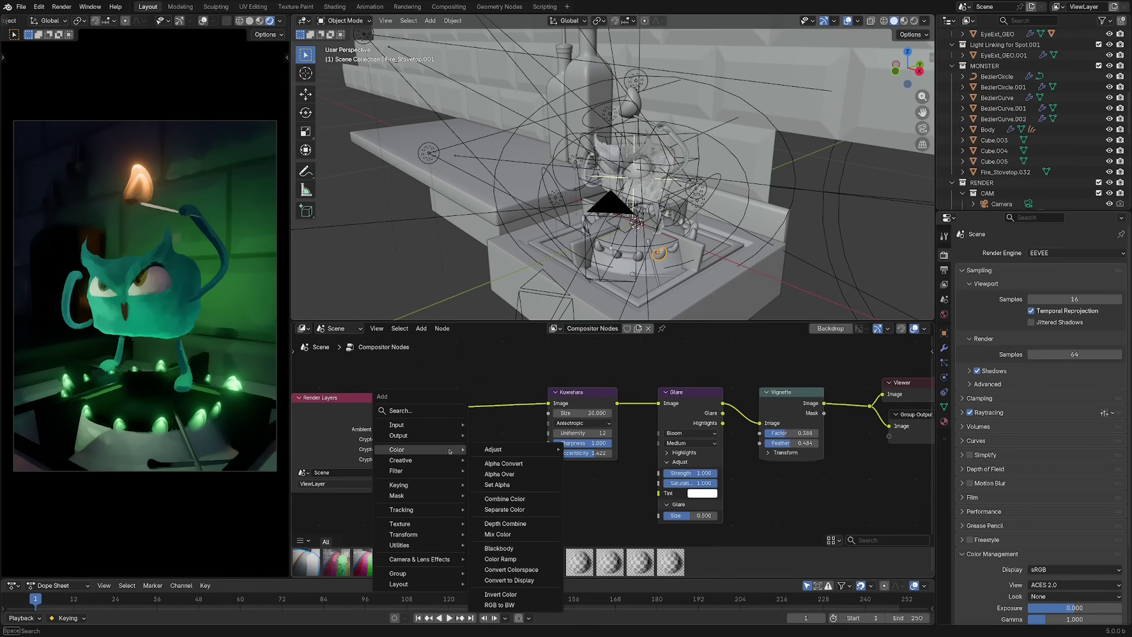
Add a Relative To Pixel node fed by the render image and driving Kuwahara Size, value 0.030
type("rela")
key("Return")
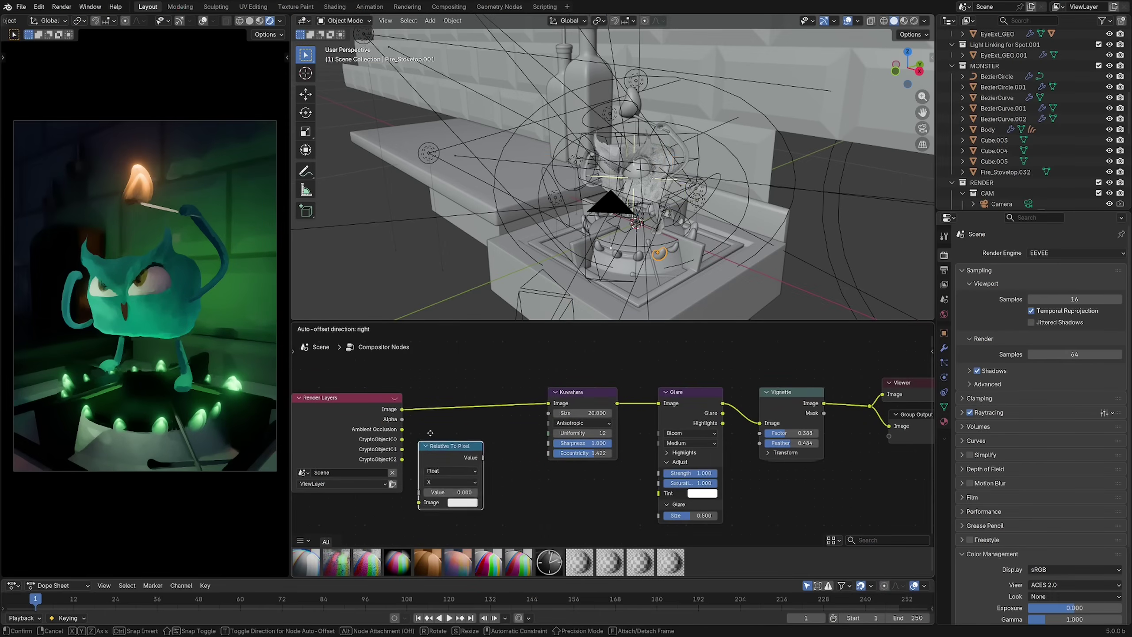
left_click(439, 435)
left_click_drag(402, 409, 434, 491)
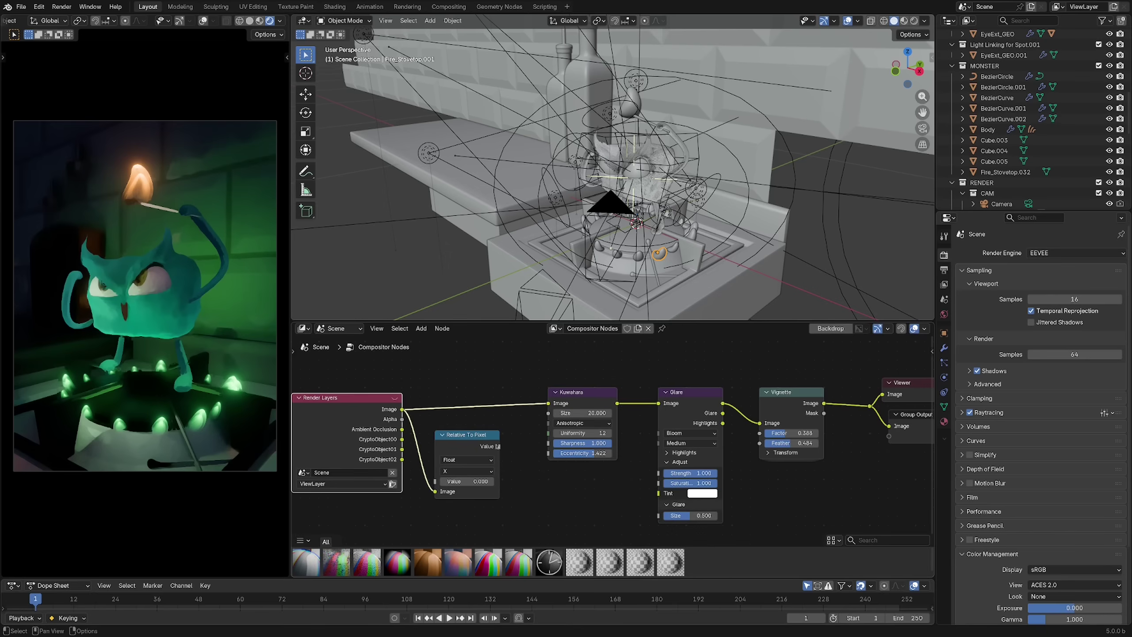
left_click_drag(499, 447, 548, 413)
left_click_drag(478, 435, 495, 427)
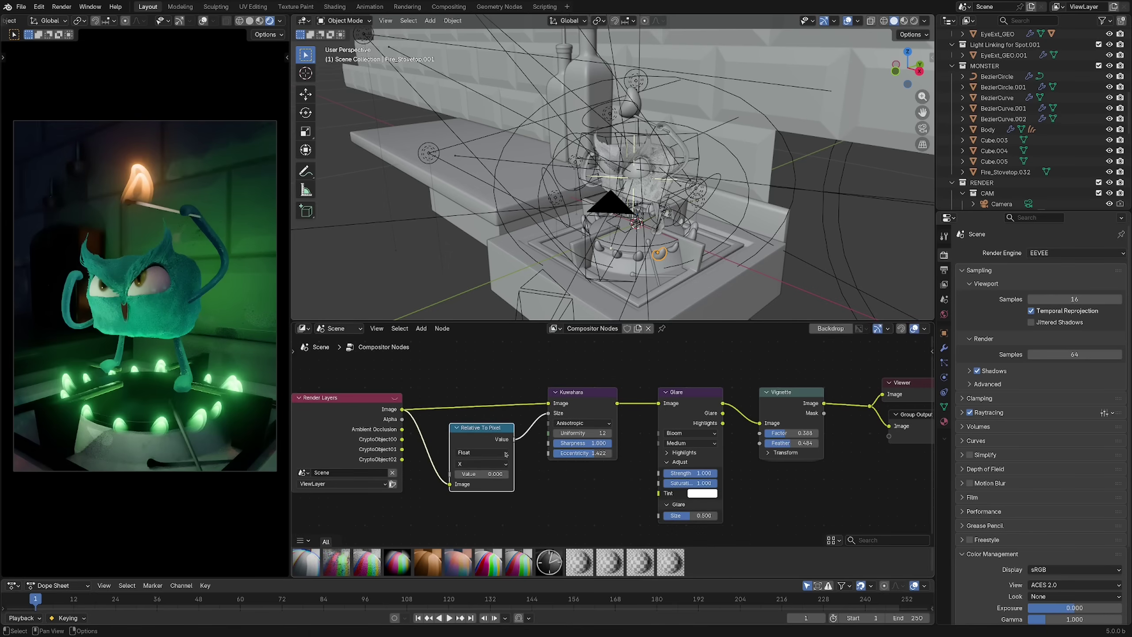
left_click(496, 474)
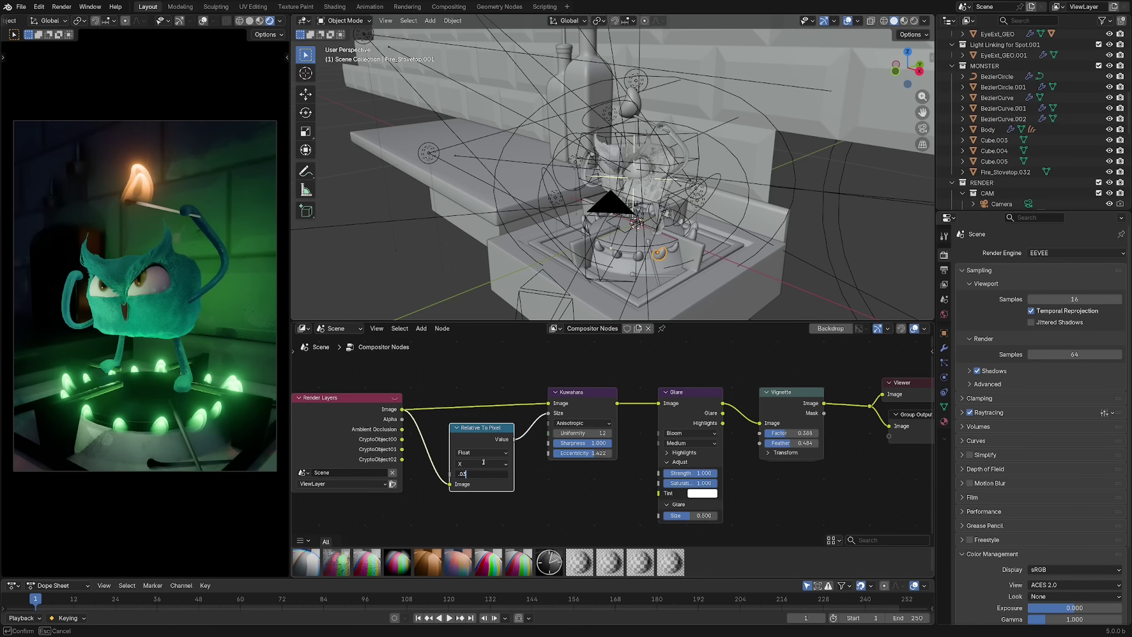
key("Return")
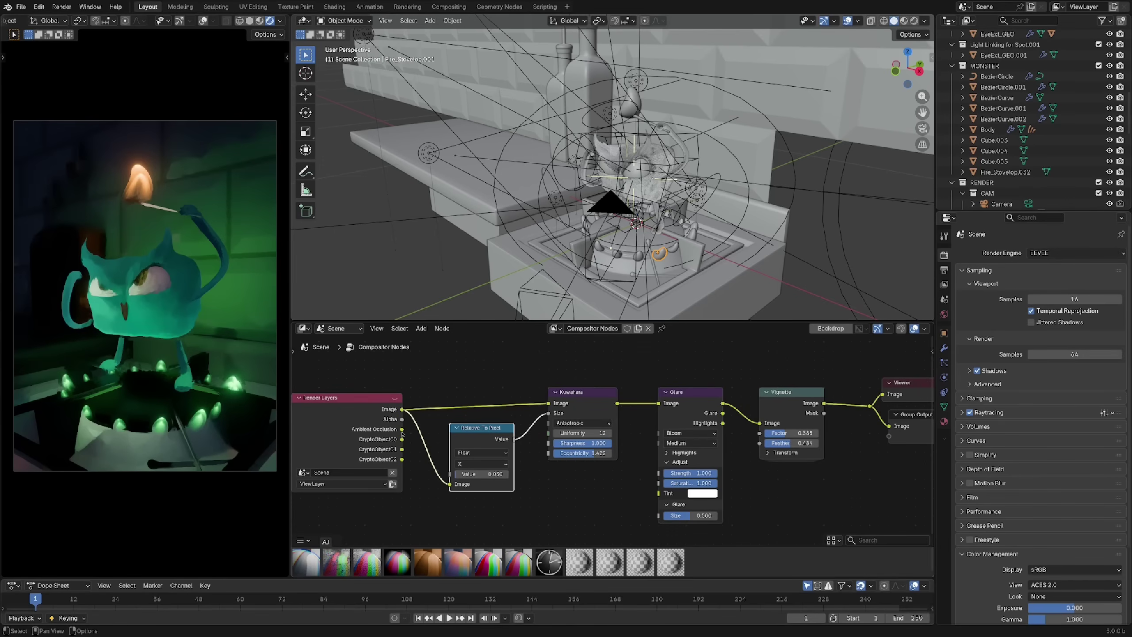
Render the frame and review the Kuwahara result in a smaller, fitted render window, then close it
key("F12")
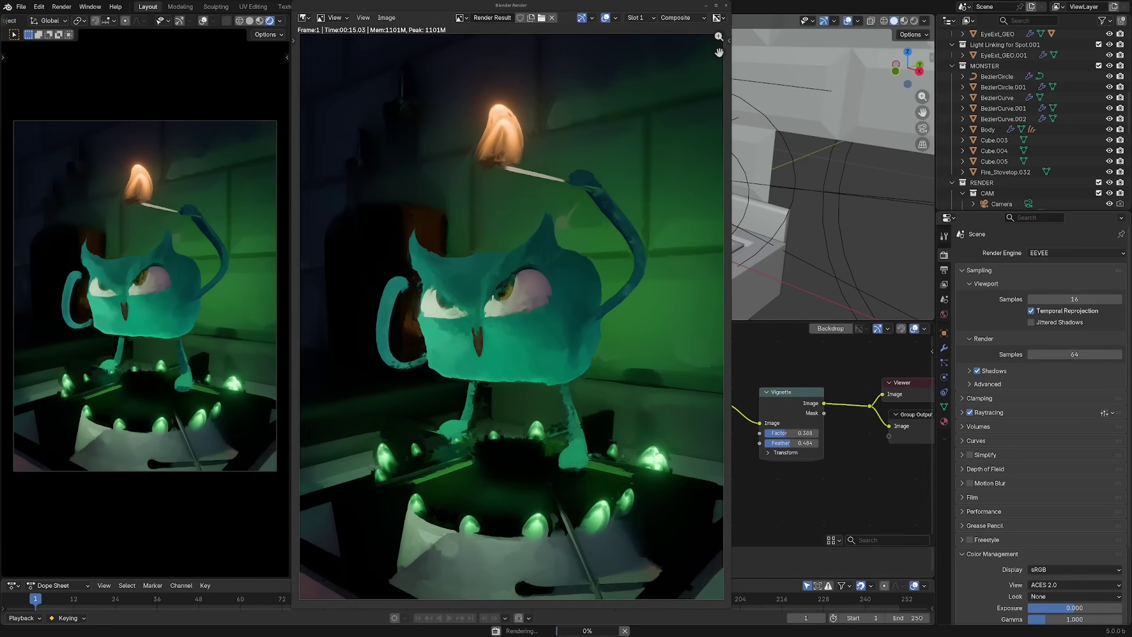
left_click_drag(732, 2, 603, 154)
key("Home")
left_click_drag(398, 156, 391, 83)
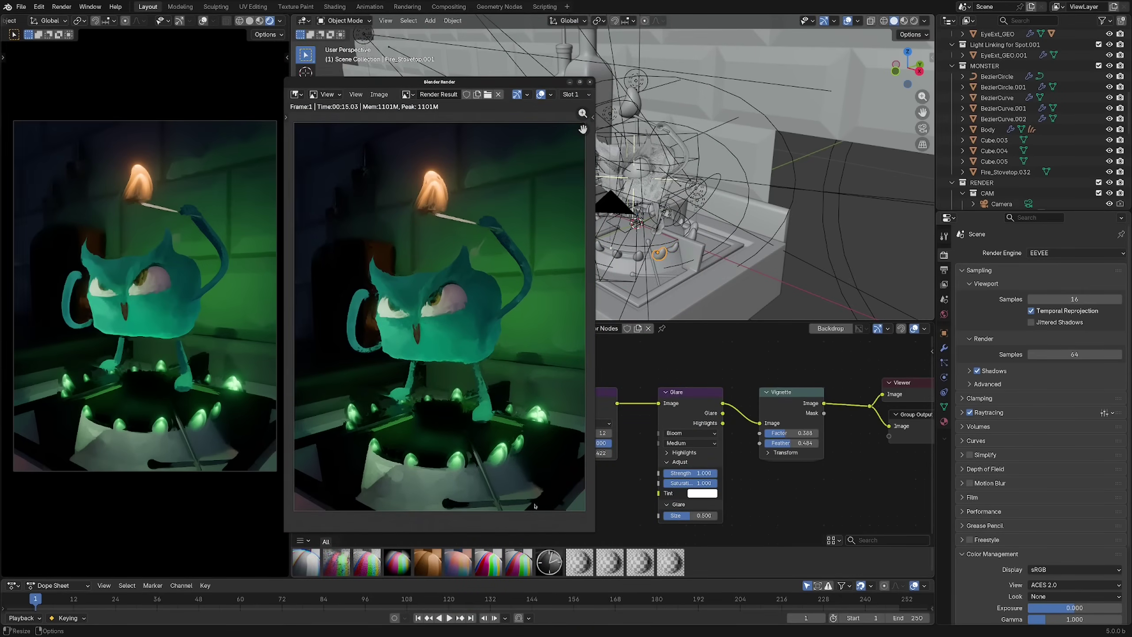
key("F11")
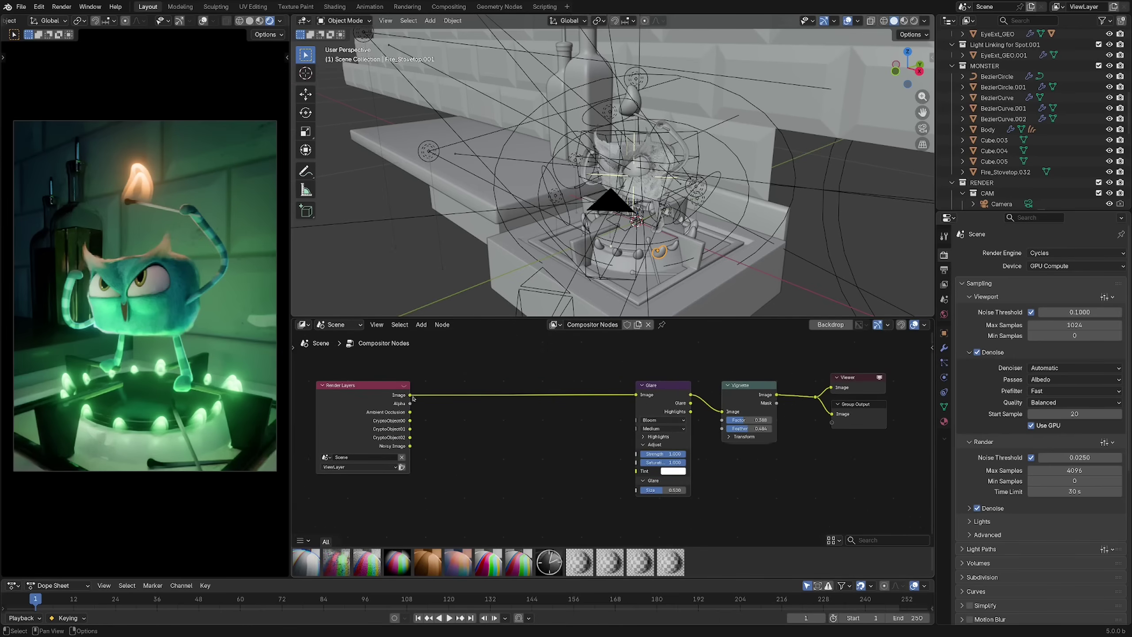
Add a File Output node below the main link and connect the Render Layers Image to it
key("shift+a")
type("file")
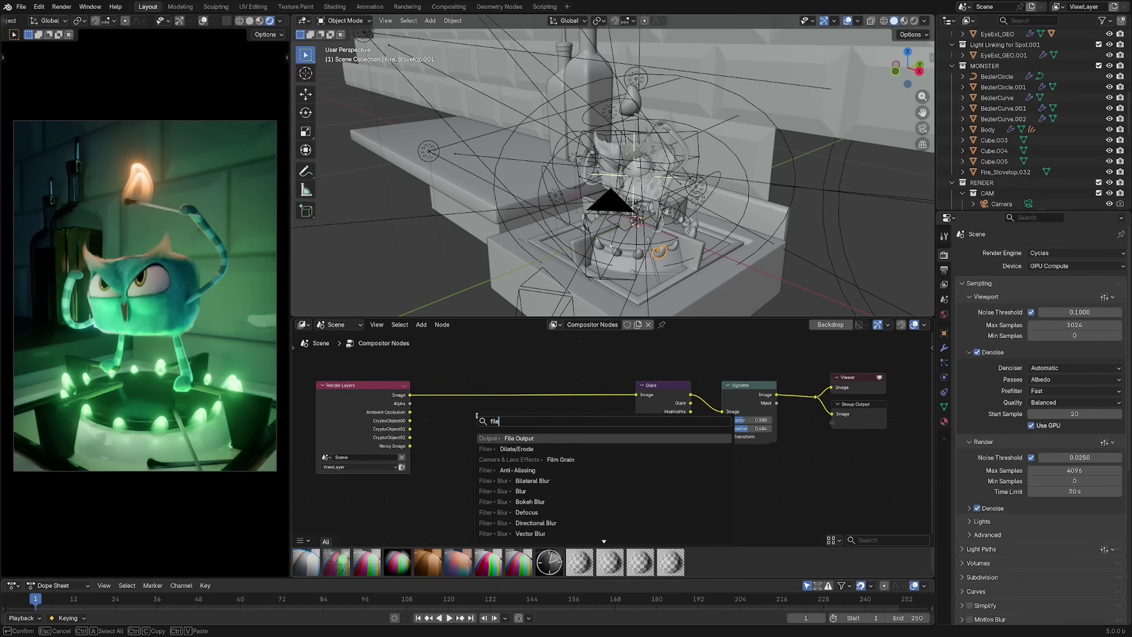
key("Return")
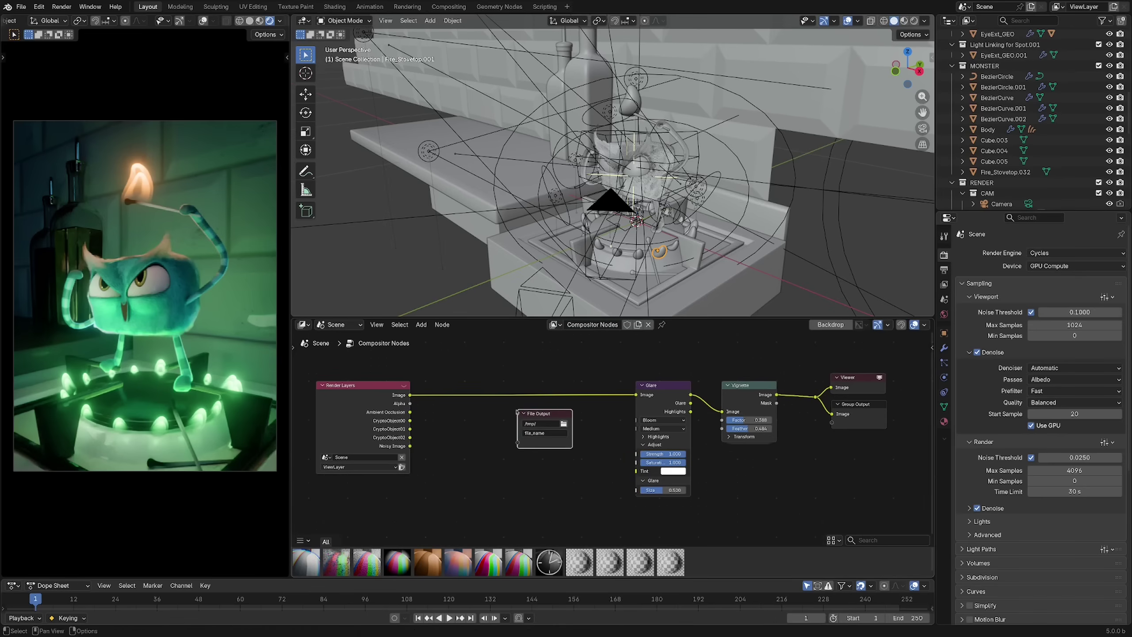
left_click(516, 410)
scroll(568, 427, "up", 1)
scroll(569, 427, "up", 2)
left_click_drag(373, 369, 513, 432)
key("ctrl+z")
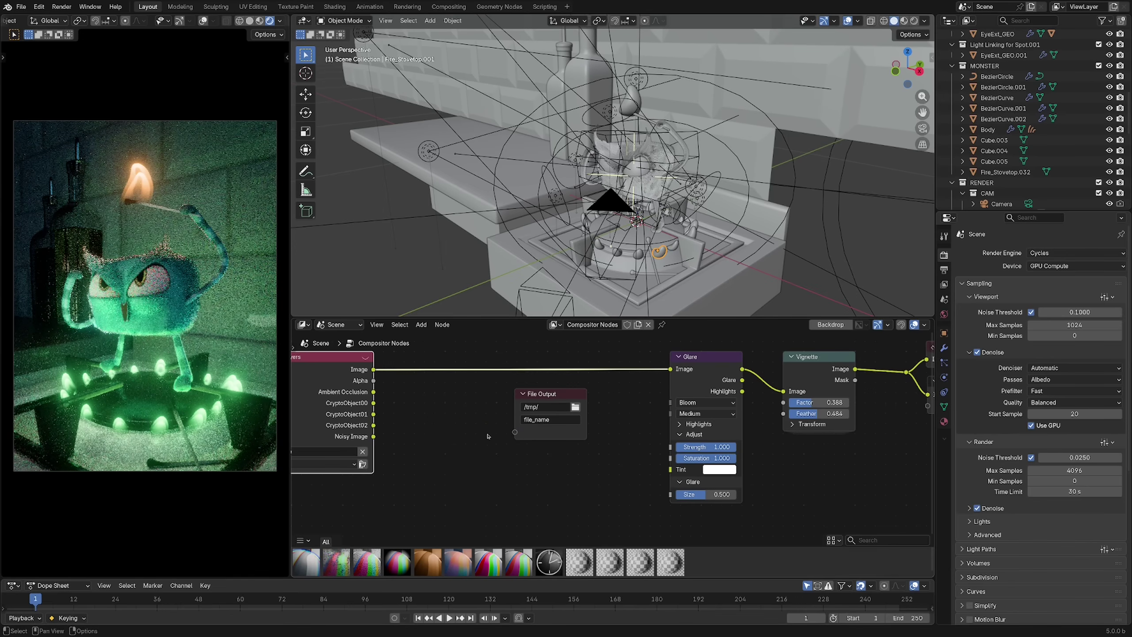
left_click_drag(373, 369, 514, 443)
Link Alpha, Ambient Occlusion, CryptoObject00–02 and Noisy Image into File Output, then tidy the layout
left_click_drag(374, 392, 514, 465)
left_click_drag(373, 414, 515, 487)
left_click_drag(373, 436, 515, 499)
middle_click_drag(437, 480, 471, 482)
middle_click_drag(471, 482, 398, 404, "ctrl")
left_click_drag(393, 399, 442, 399)
middle_click_drag(516, 409, 482, 407)
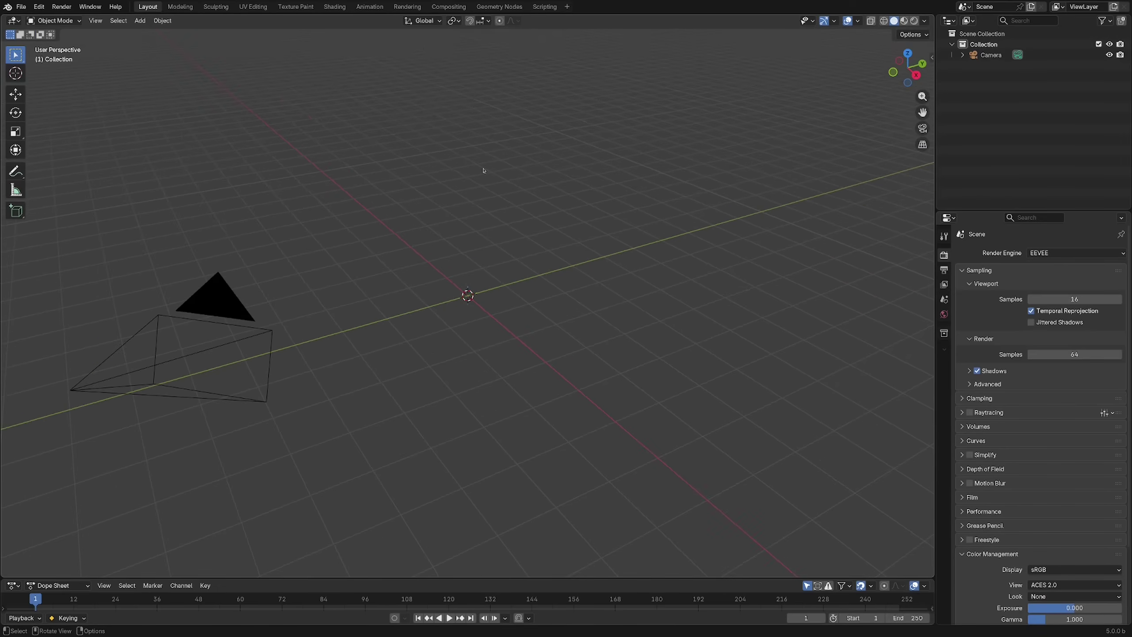
Switch to the Compositing layout, enlarge the node editor and create a new compositor node tree
left_click(448, 6)
left_click_drag(526, 328, 535, 267)
left_click_drag(469, 535, 467, 565)
left_click(466, 275)
scroll(426, 404, "down", 6)
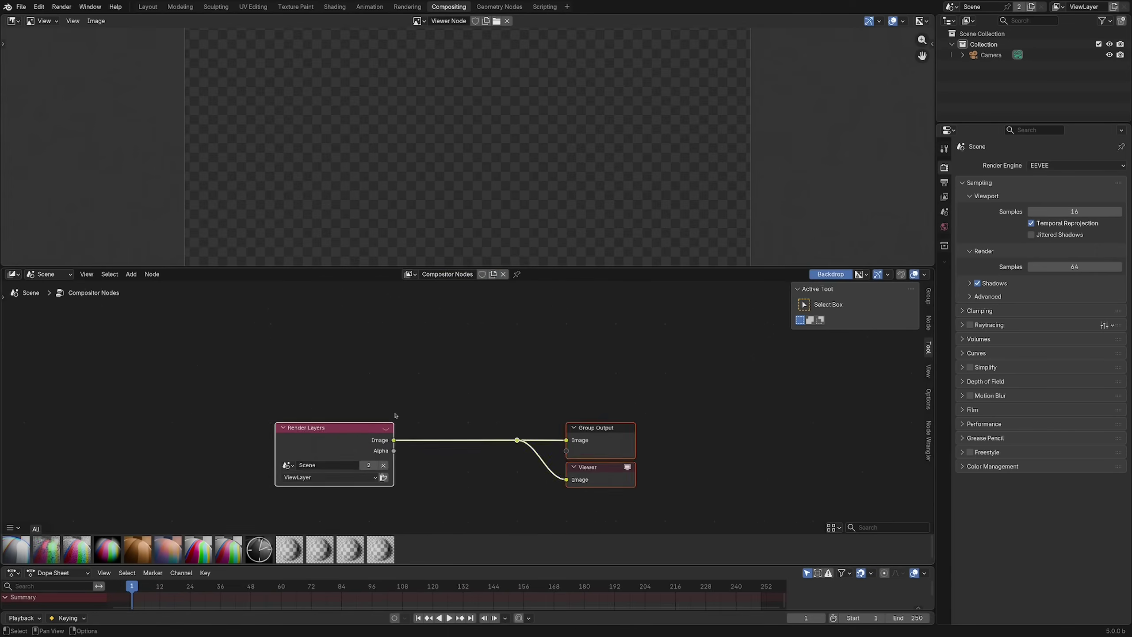
Replace Render Layers with an image node loading the Firemonster EXR sequence, wired to viewer and output
left_click_drag(339, 431, 235, 433)
left_click(308, 445)
middle_click_drag(309, 437, 346, 401)
key("x")
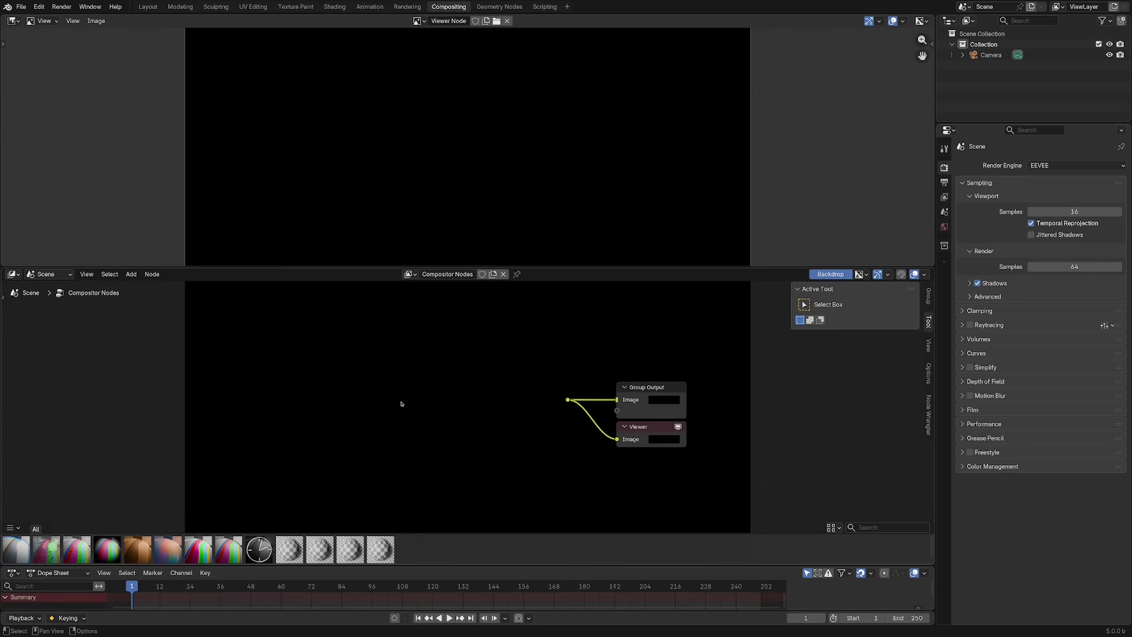
key("shift+a")
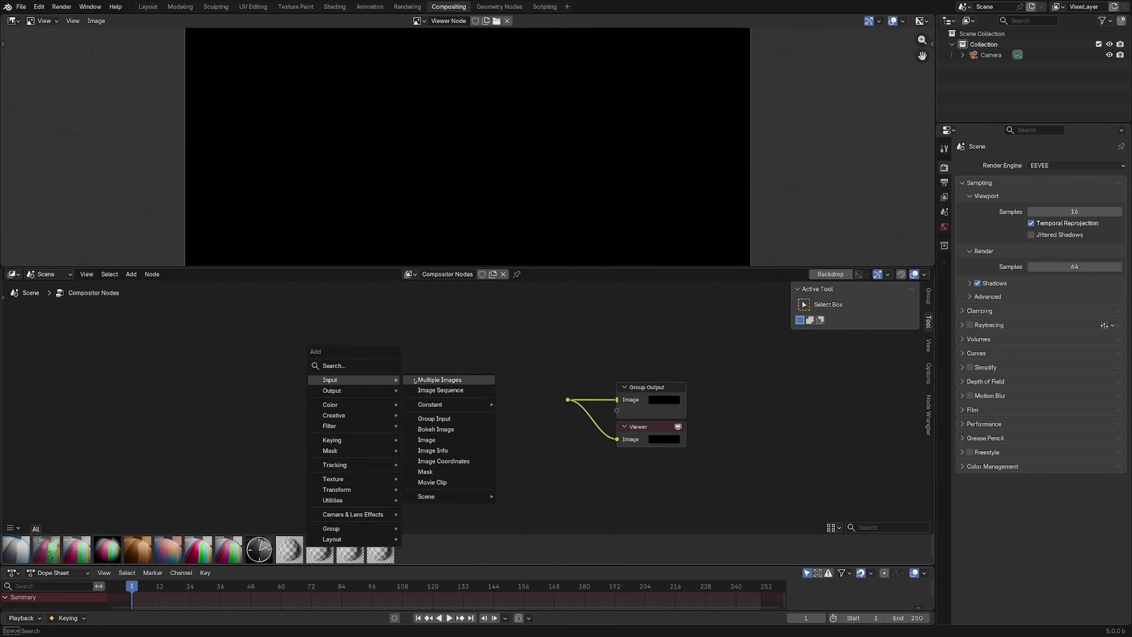
left_click(446, 380)
left_click(775, 625)
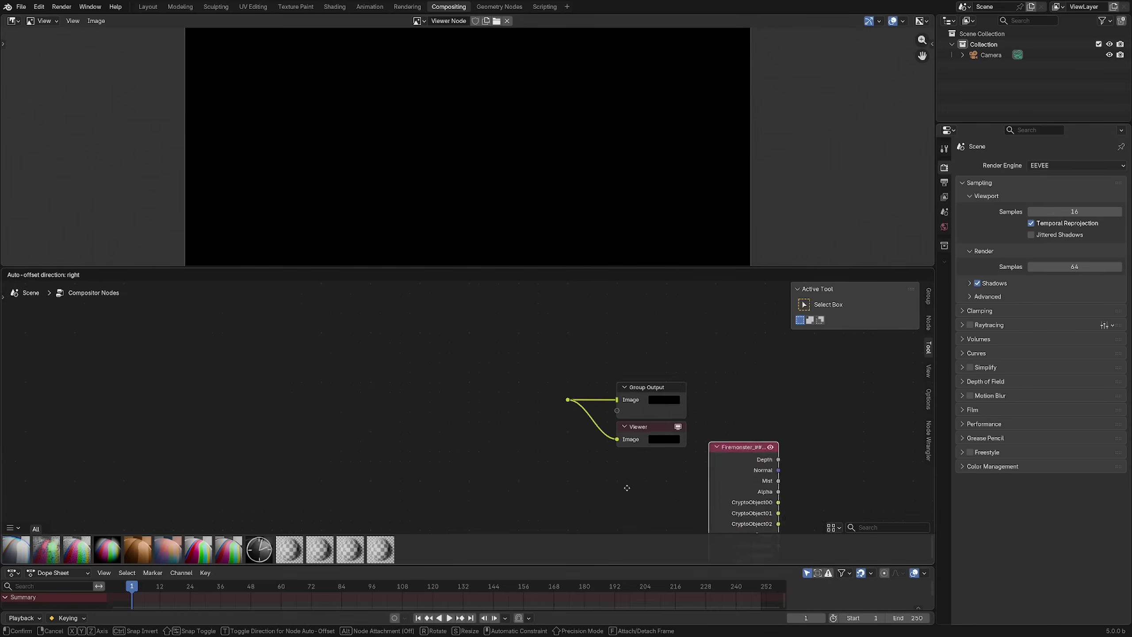
left_click(487, 411)
left_click_drag(437, 389, 566, 377)
Move the Firemonster image node further left to make room in the tree
middle_click_drag(509, 181, 509, 183, "ctrl")
middle_click_drag(502, 359, 539, 374)
key("g")
left_click(342, 391)
middle_click_drag(462, 417, 450, 411, "ctrl")
middle_click_drag(400, 411, 355, 417)
Drop a Glare node onto the image link and add a Vignette node group beside it
key("shift+a")
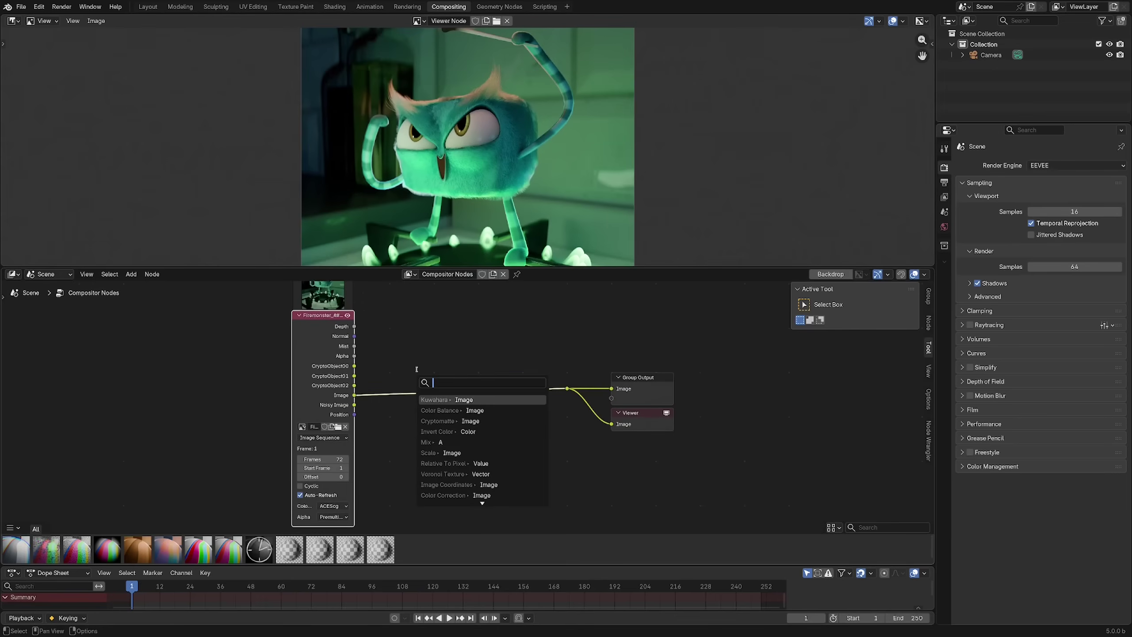
type("glare")
key("Return")
left_click(392, 368)
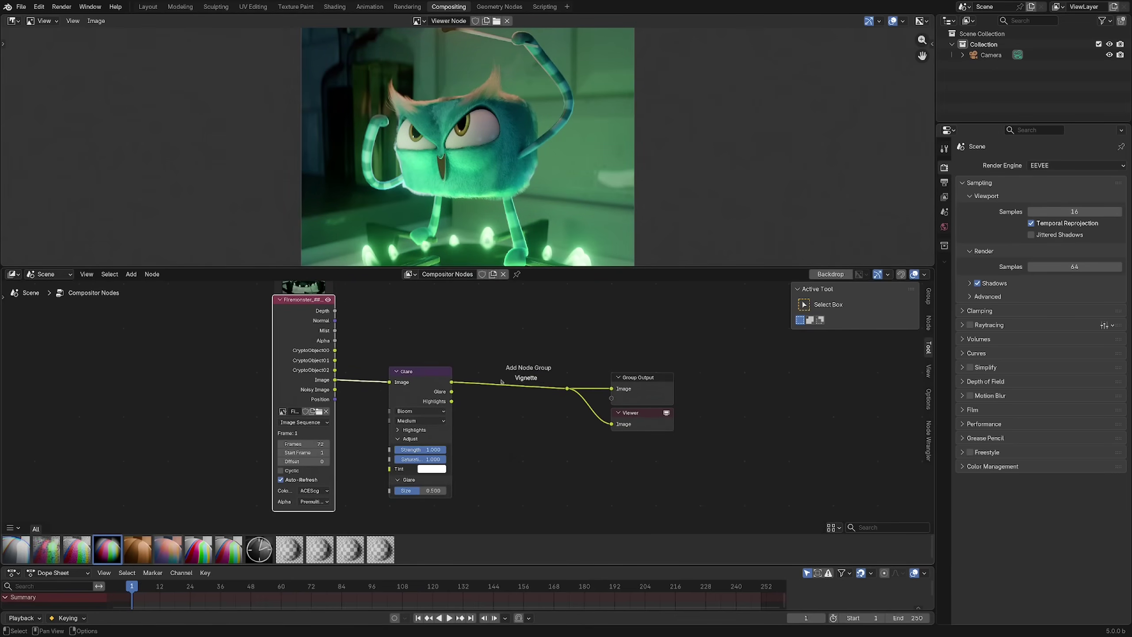
key("shift+d")
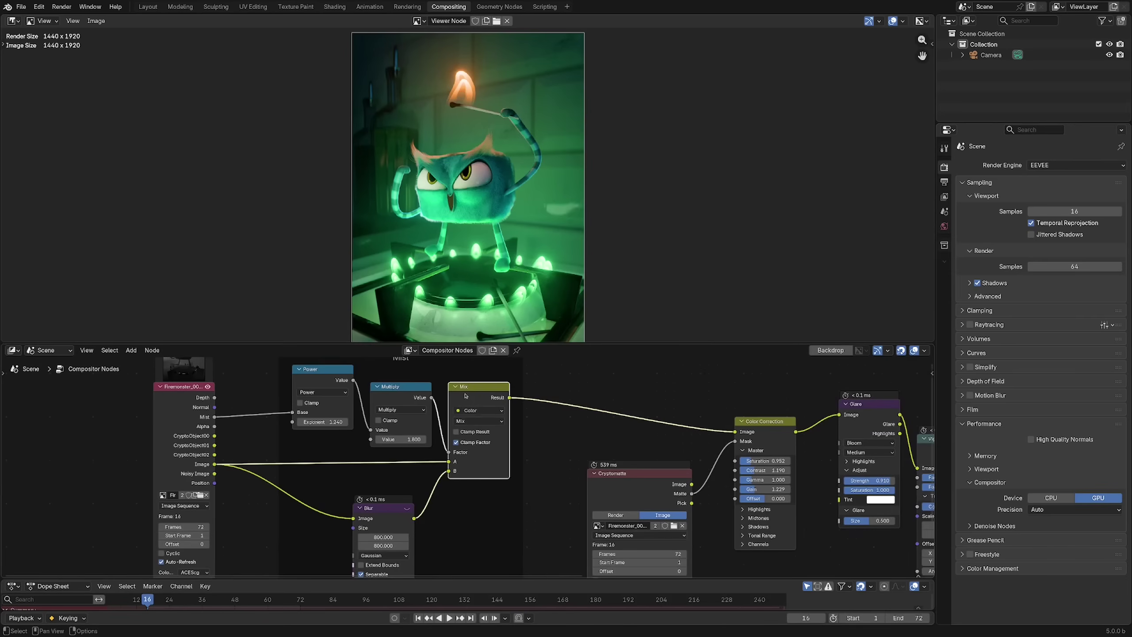
Mute and unmute the Mix, Color Correction and Tune Image nodes to compare the result
key("m")
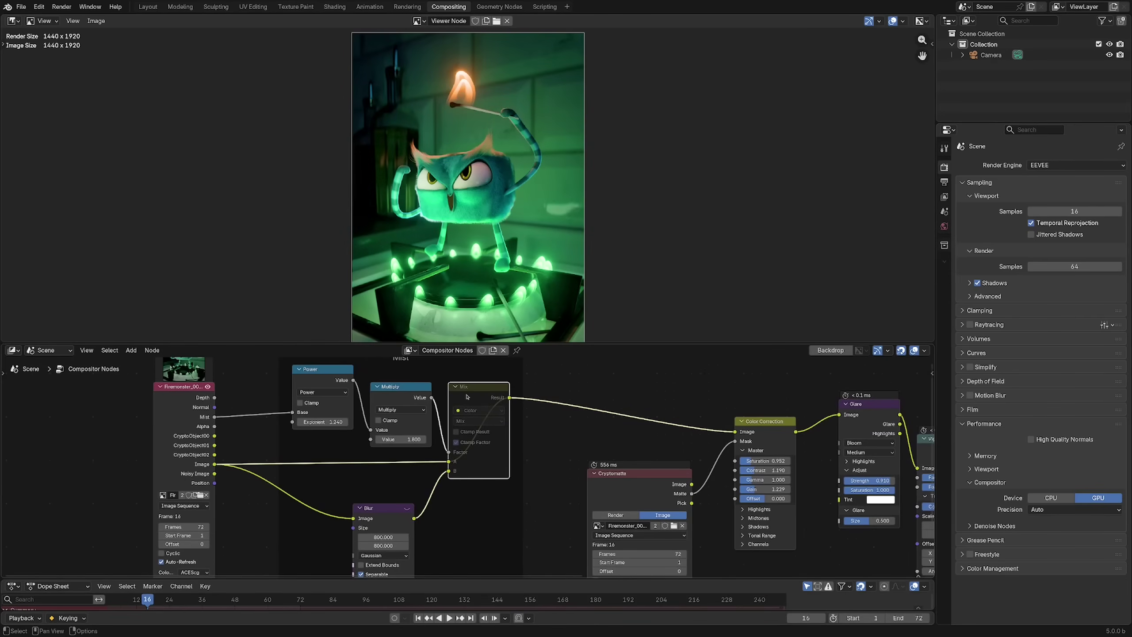
key("m")
scroll(476, 400, "right", 10, "ctrl")
key("m")
key("m")
key("m")
key("m")
scroll(512, 414, "right", 17, "ctrl")
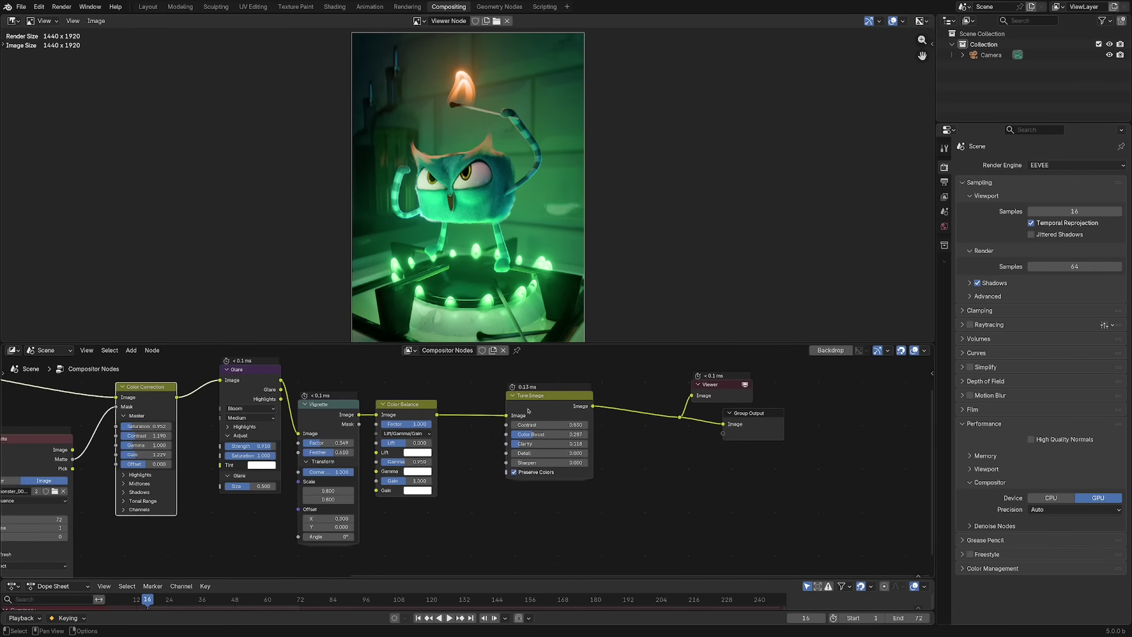
left_click(541, 411)
key("m")
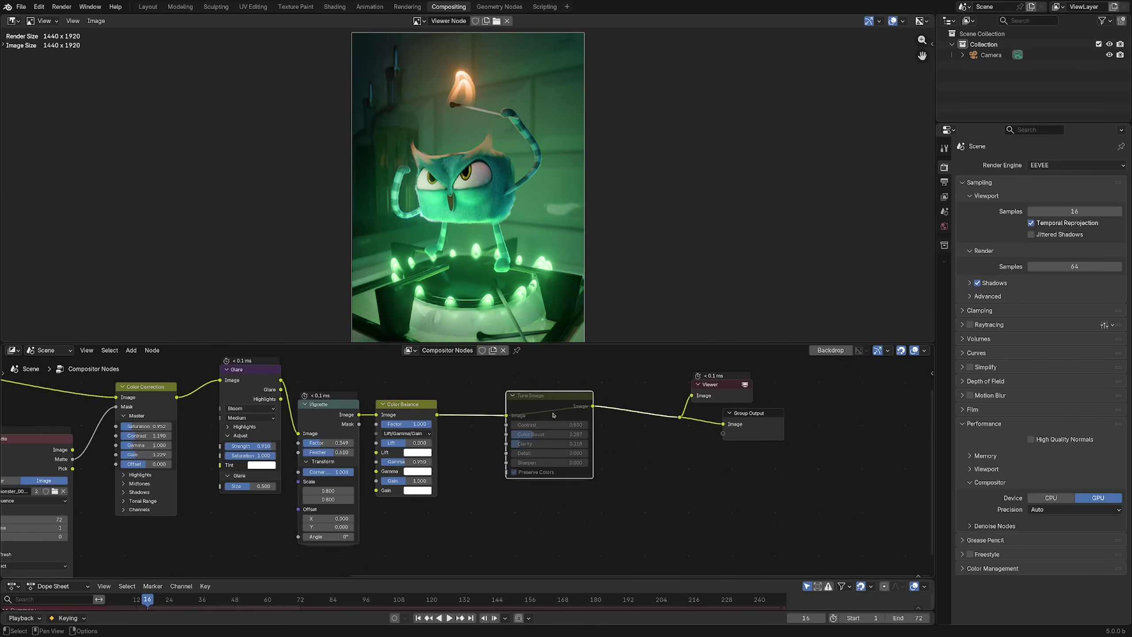
key("m")
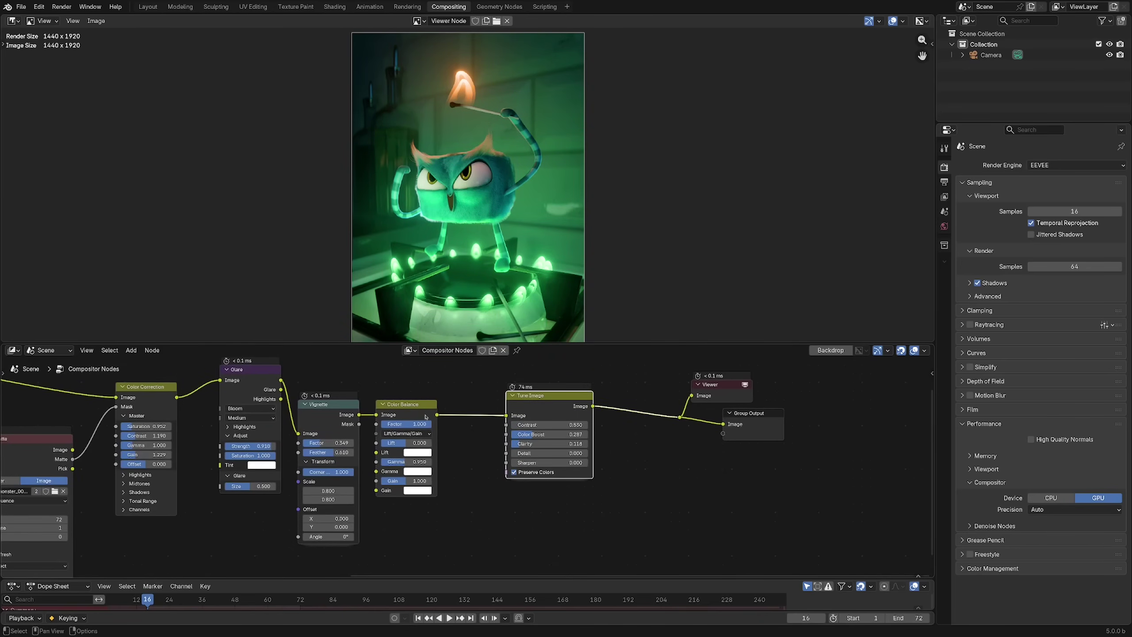
middle_click_drag(530, 415, 454, 424)
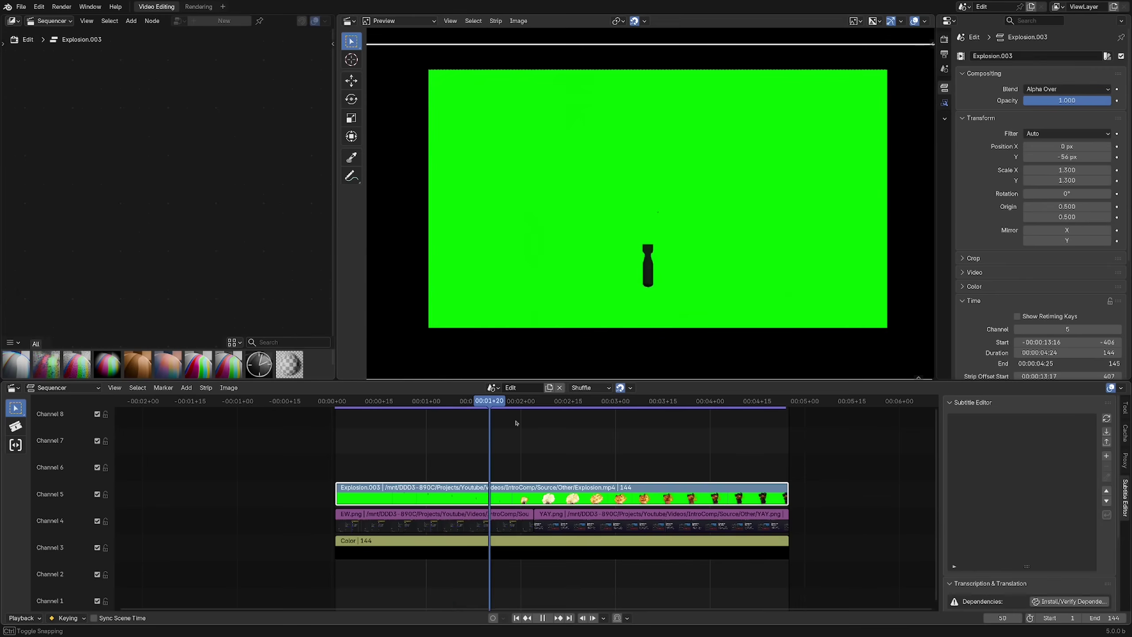
Return to frame 55 and add a Compositor modifier to the explosion strip
left_click_drag(652, 410, 505, 415)
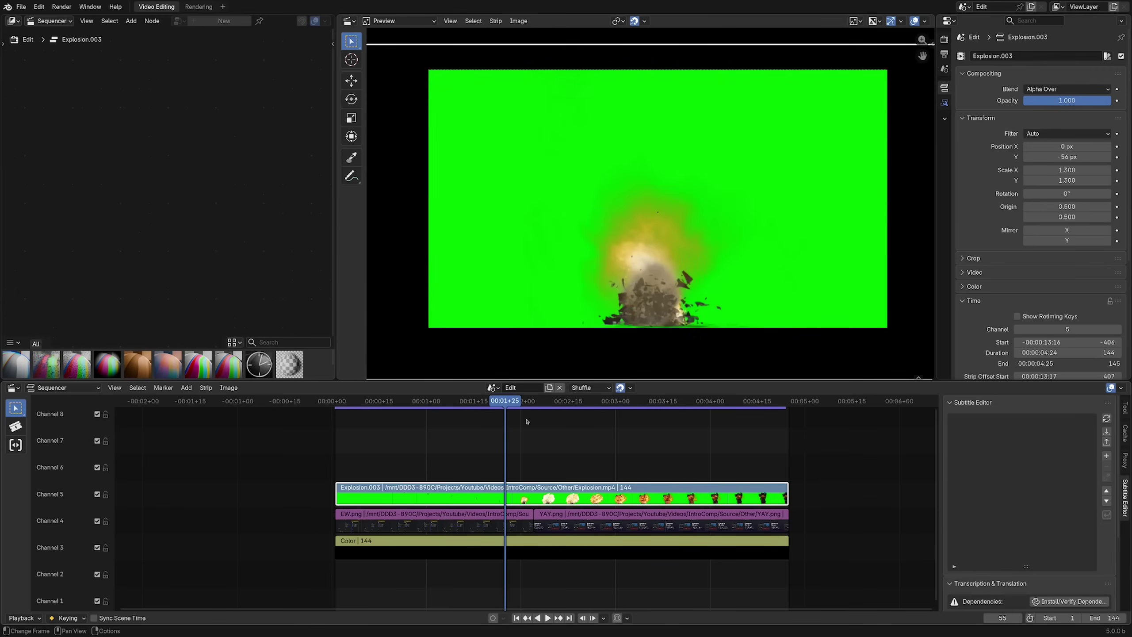
left_click(945, 104)
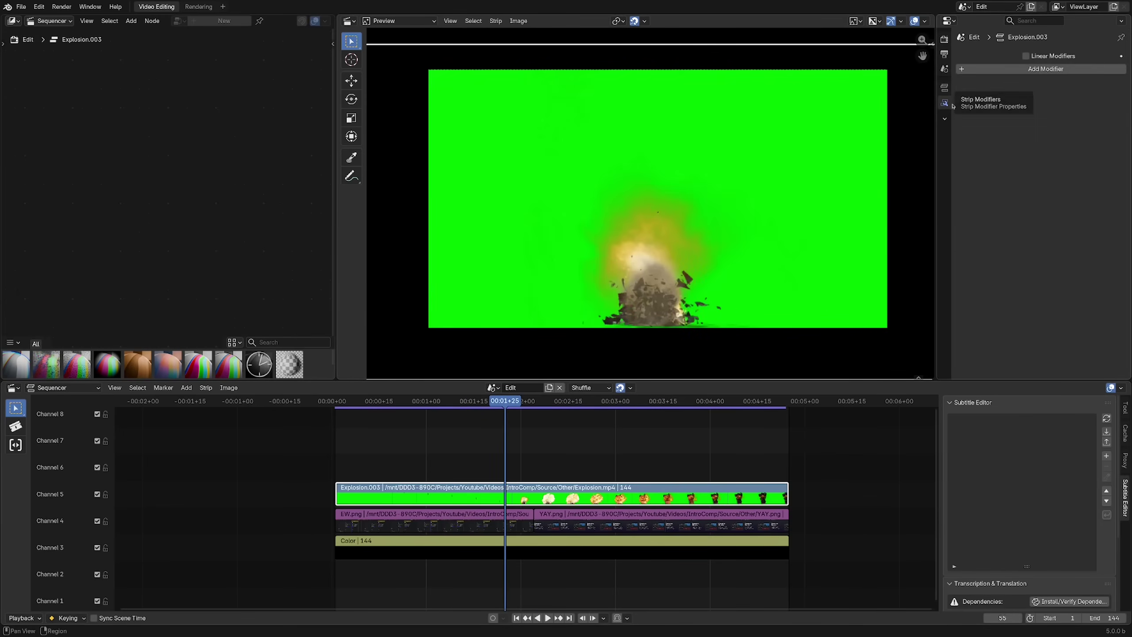
left_click(1028, 69)
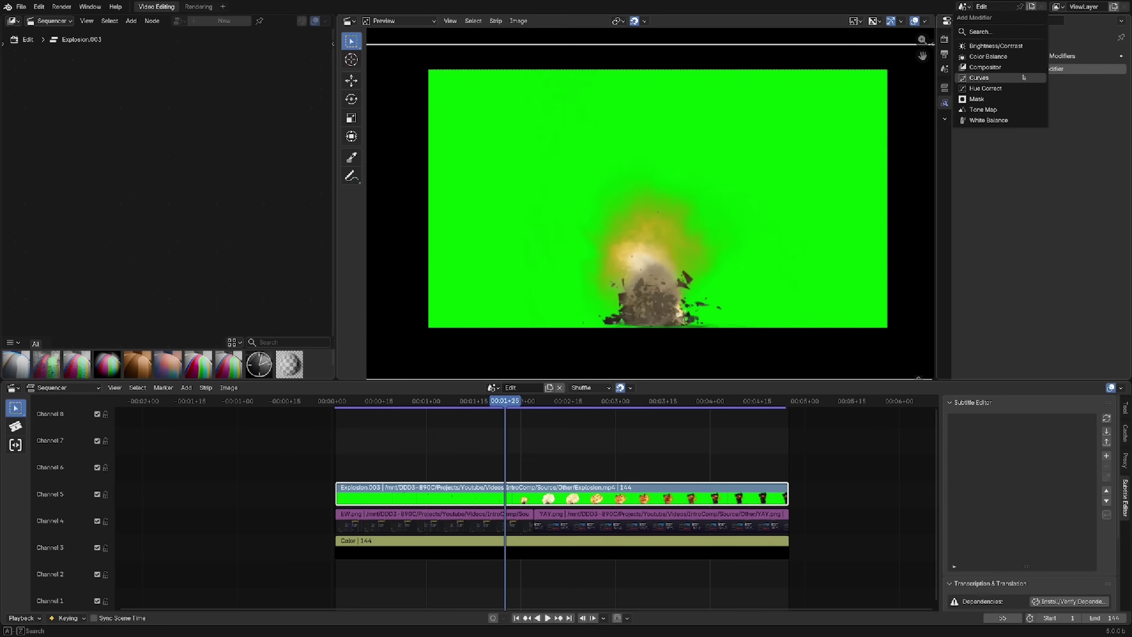
left_click(985, 67)
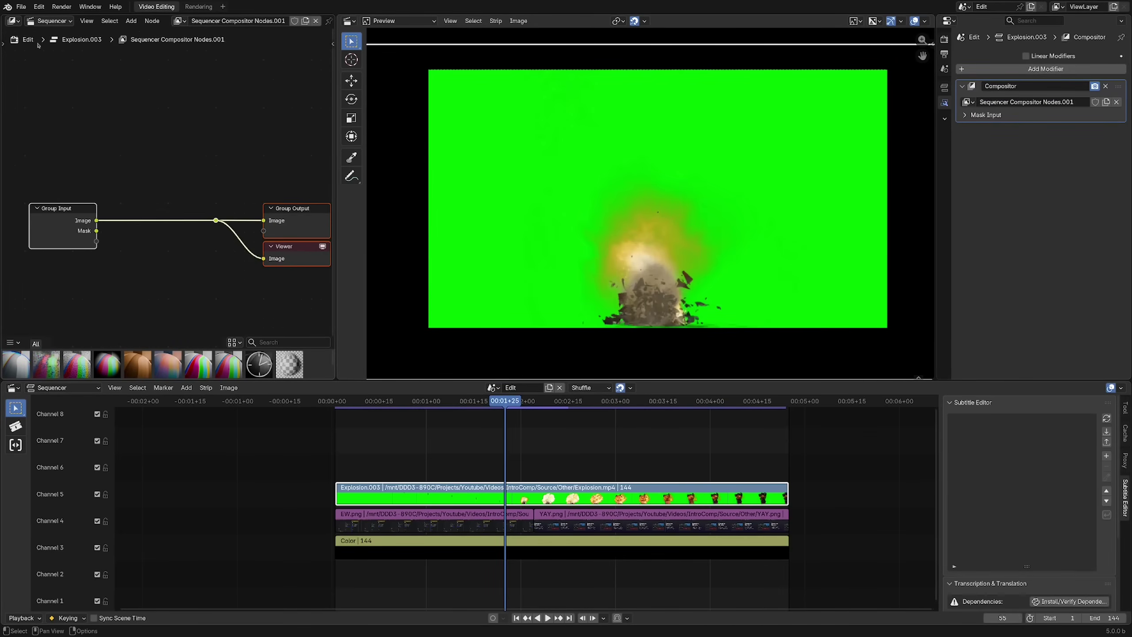
Add a Keying node onto the input-output link of the Sequencer node tree
left_click(12, 21)
left_click(13, 22)
left_click(44, 22)
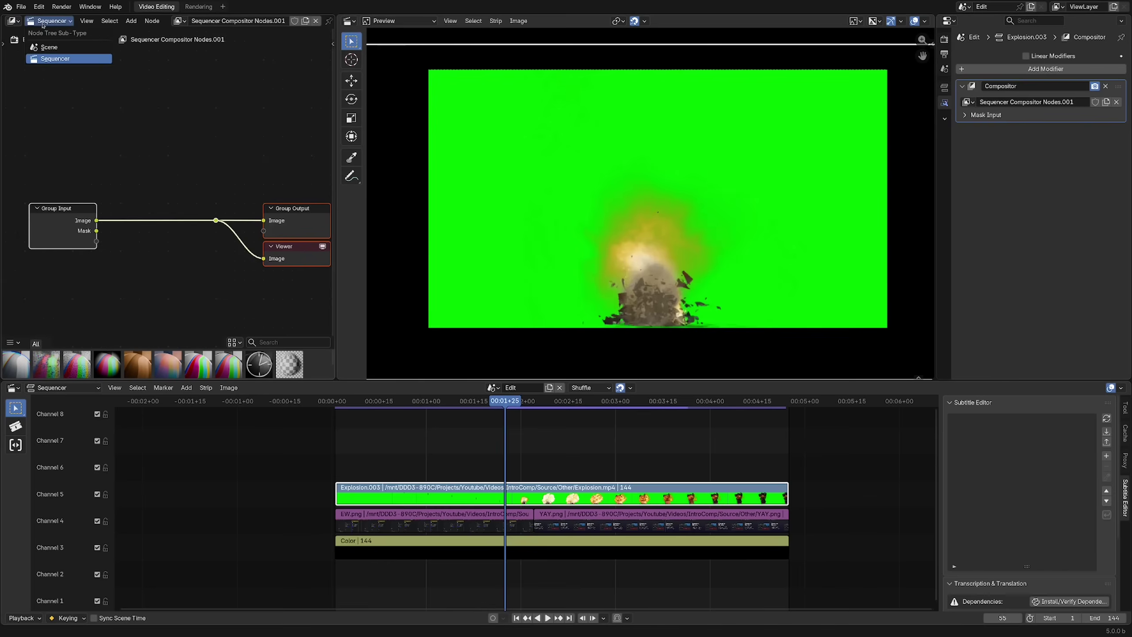
left_click(53, 24)
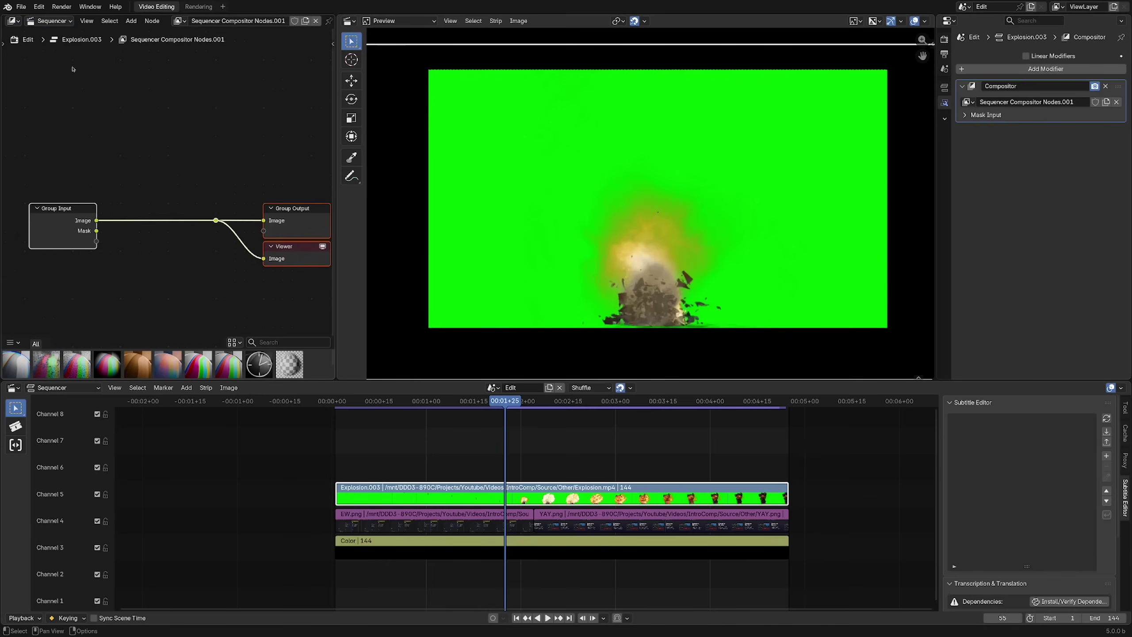
key("shift+a")
type("key")
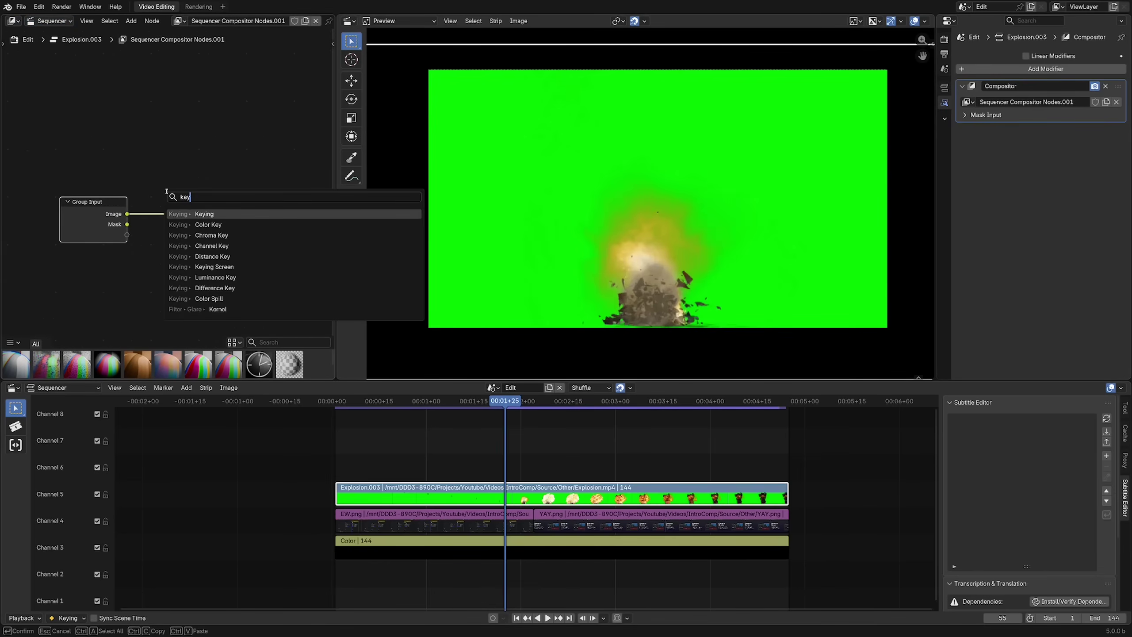
key("Return")
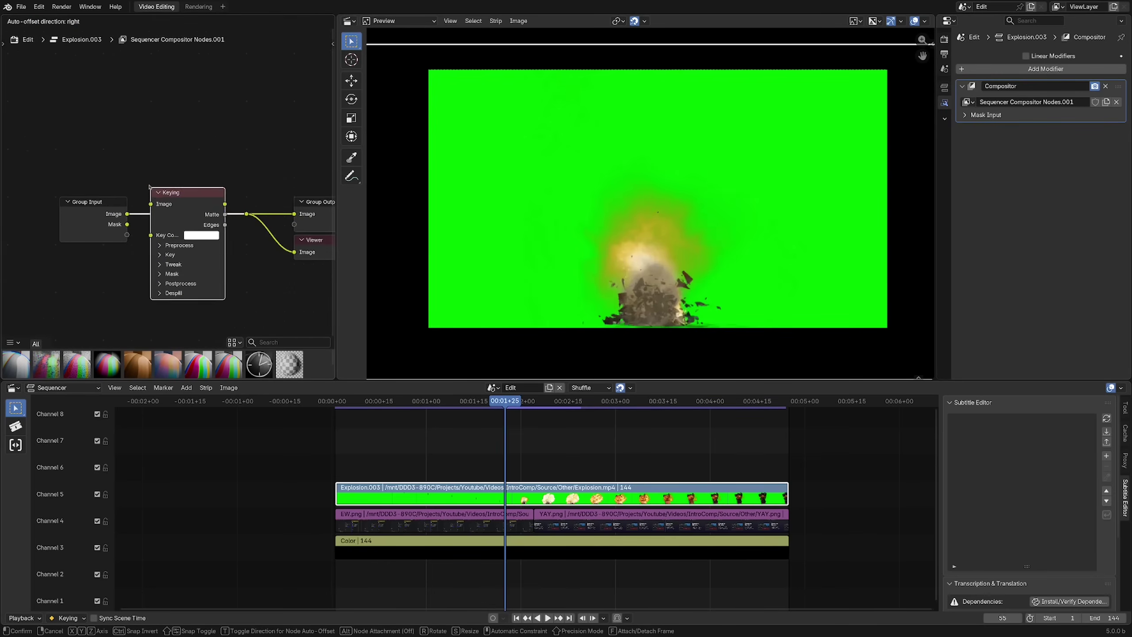
left_click(152, 188)
Sample the green screen as the key colour, adjust its brightness, and preview frames 38 to 83
left_click(209, 236)
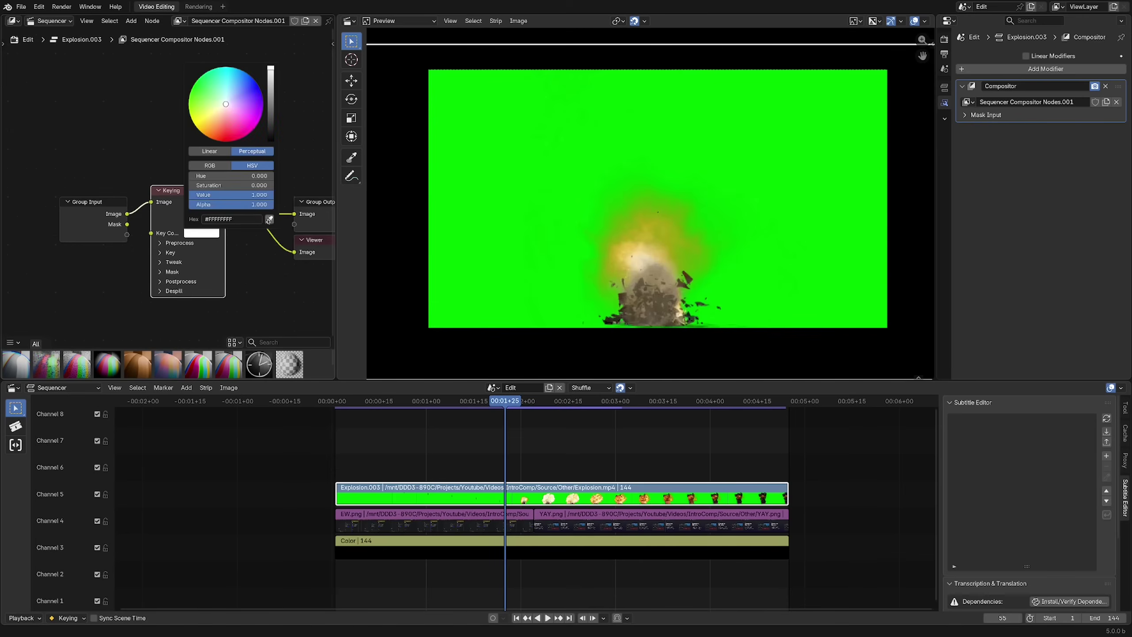
left_click(270, 219)
left_click(456, 78)
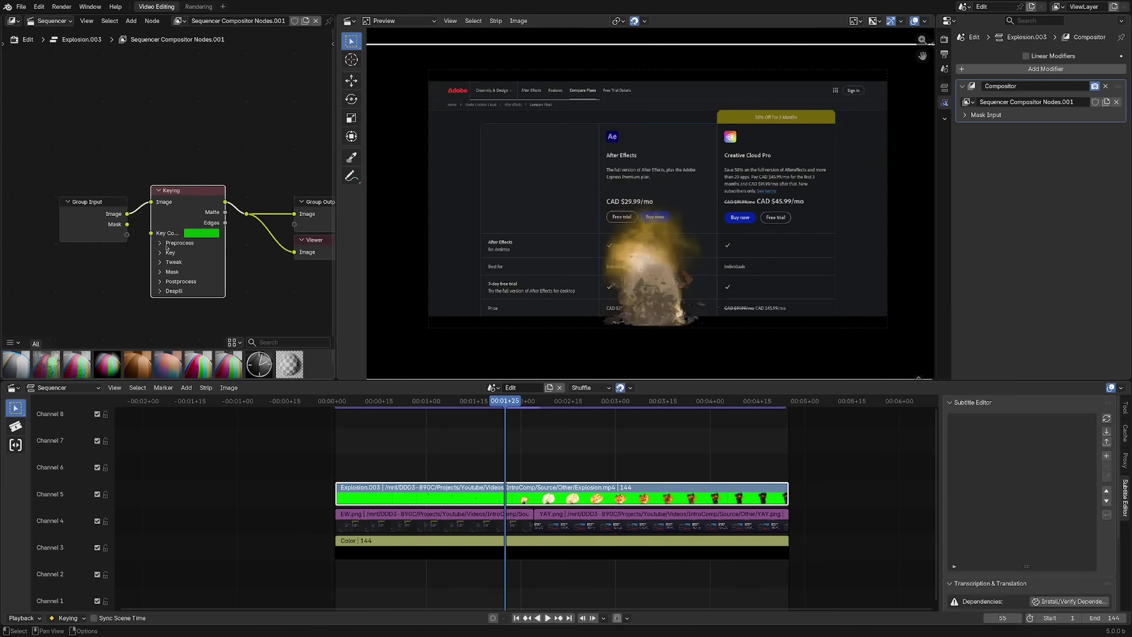
left_click(203, 234)
left_click_drag(241, 195, 315, 195)
left_click_drag(465, 401, 732, 401)
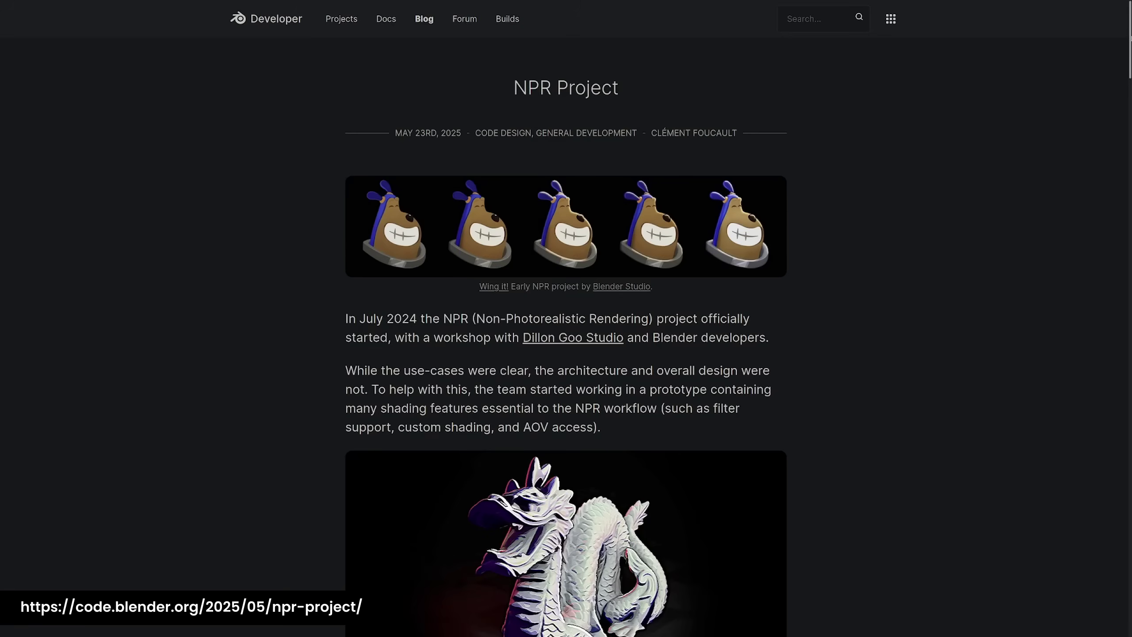
Scroll the NPR Project post past the Multi-stage compositing section and its screenshots
scroll(566, 318, "down", 4)
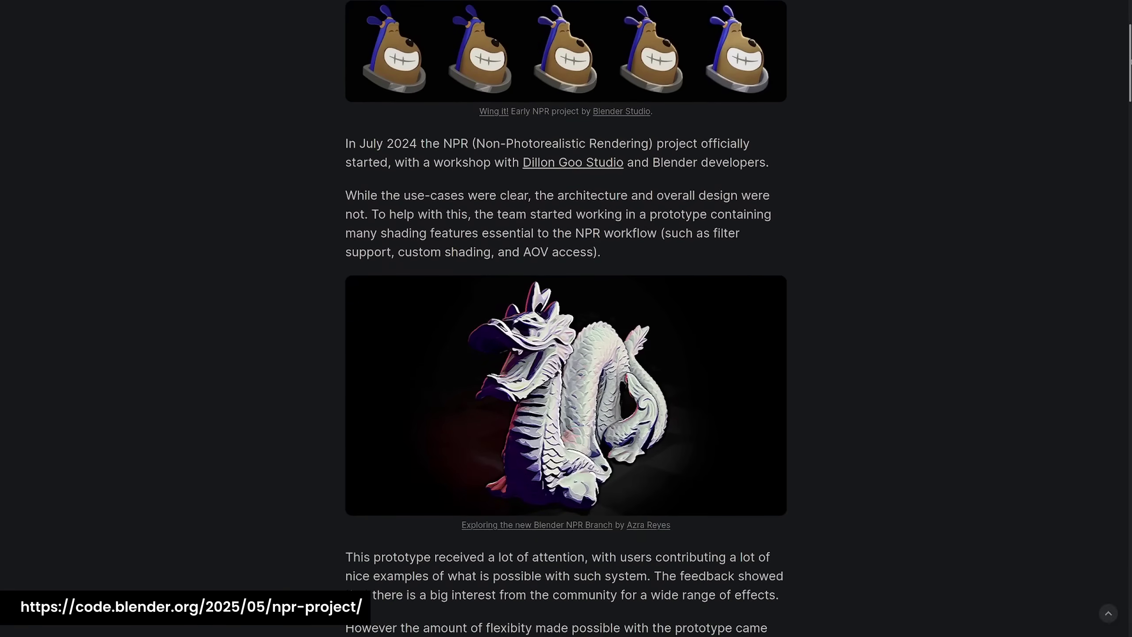
scroll(566, 319, "down", 15)
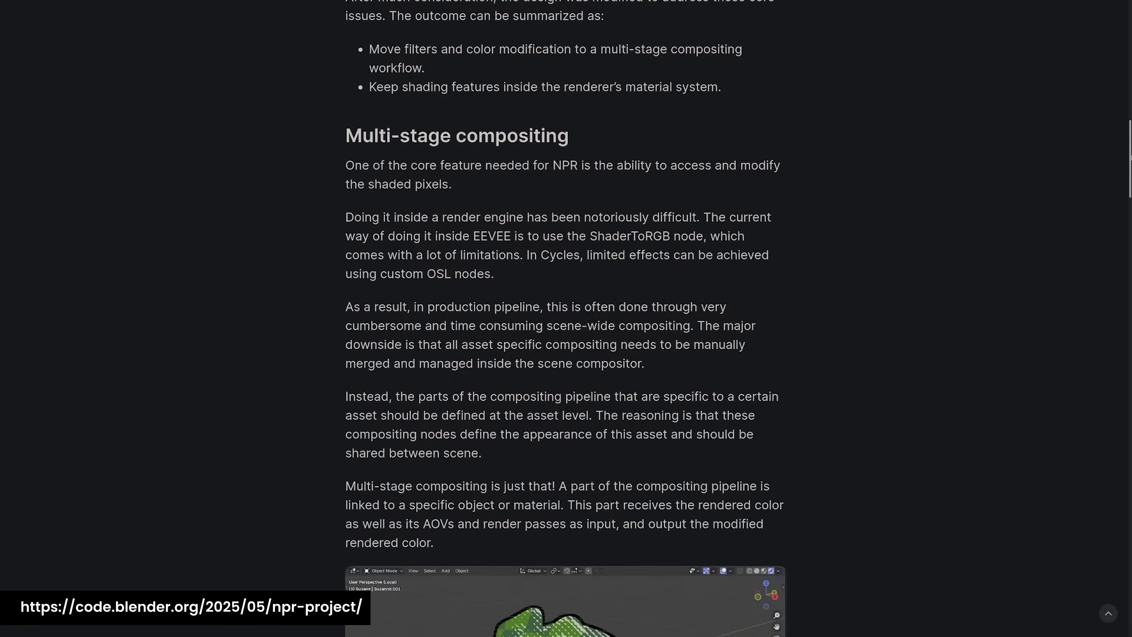
scroll(566, 319, "down", 5)
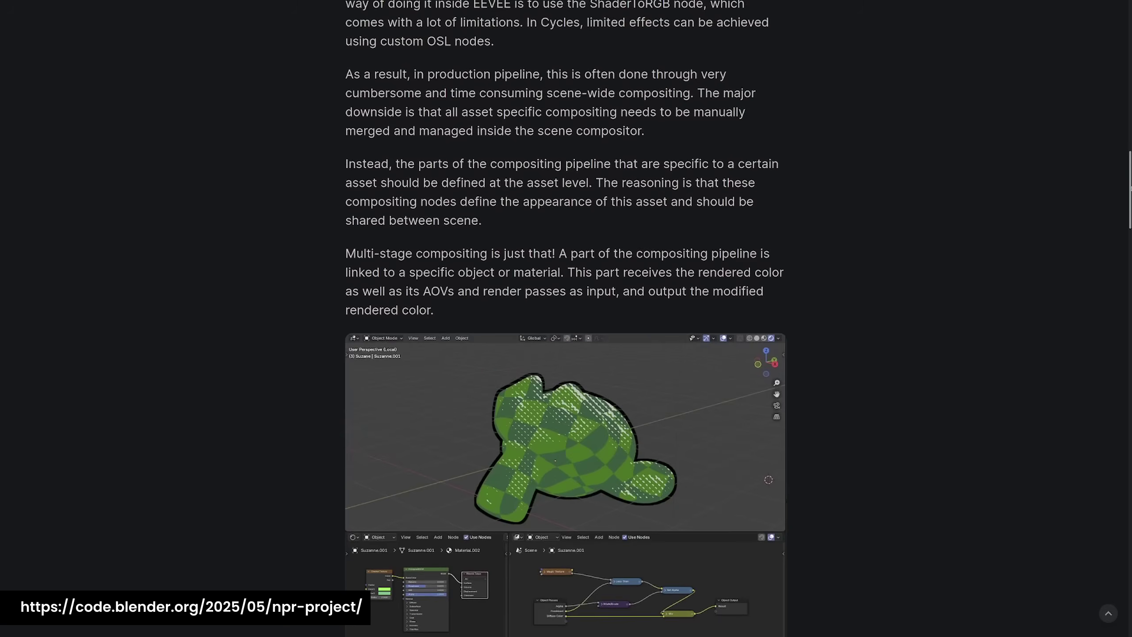
scroll(566, 319, "down", 2)
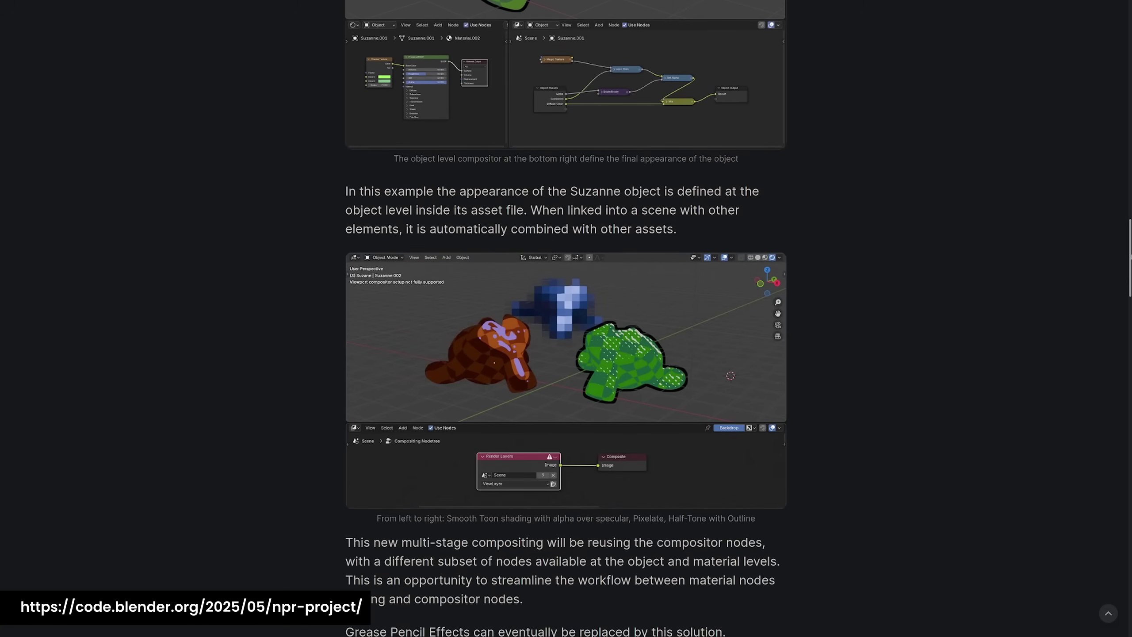
scroll(566, 318, "down", 15)
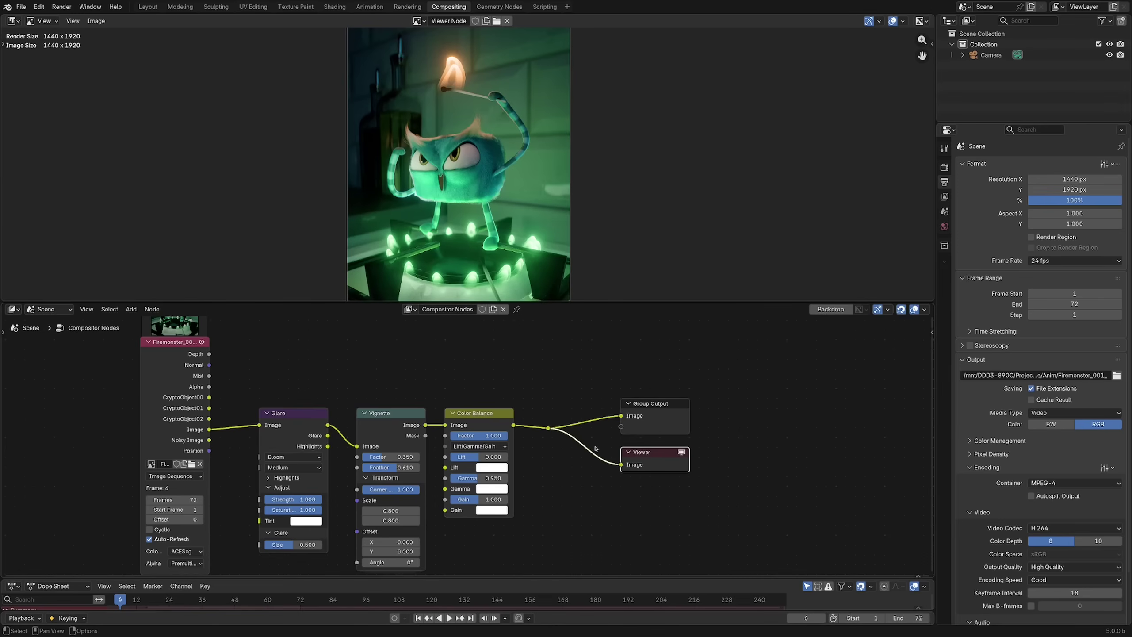
Tag the existing Viewer as number 2 and add Viewer 1 showing the Glare output
left_click(551, 429)
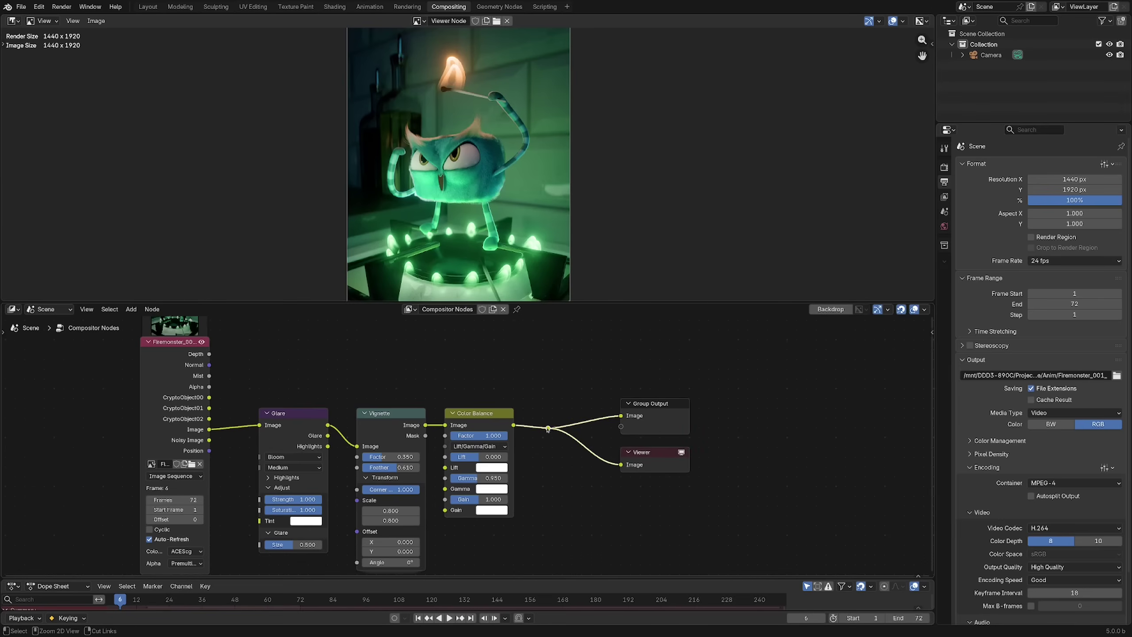
key("ctrl+2")
left_click(302, 413)
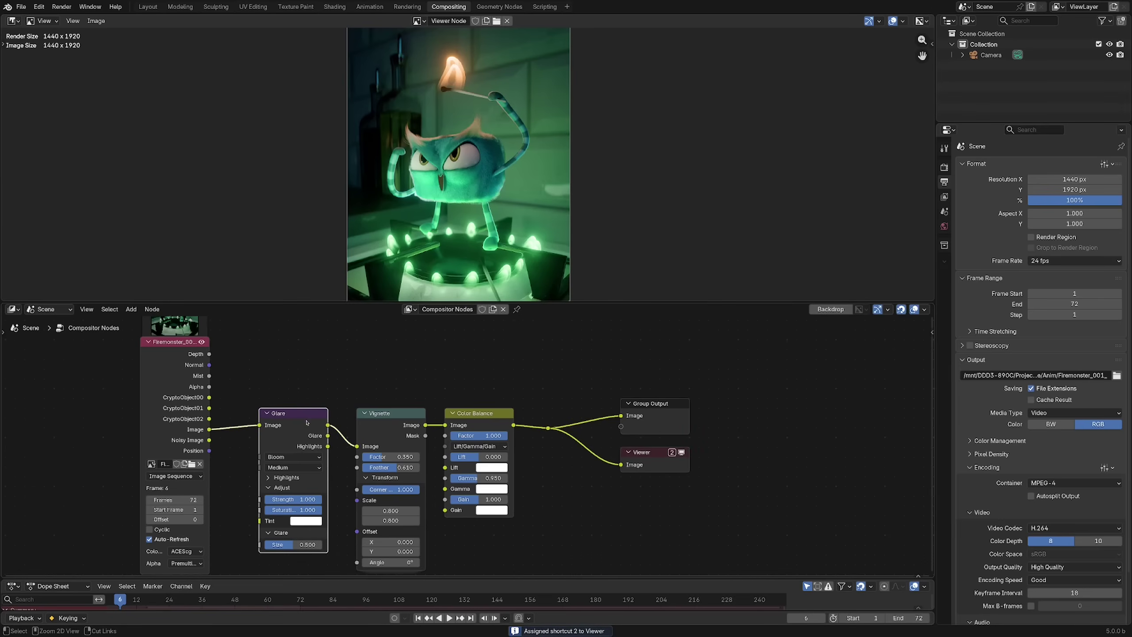
key("ctrl+1")
left_click(502, 388)
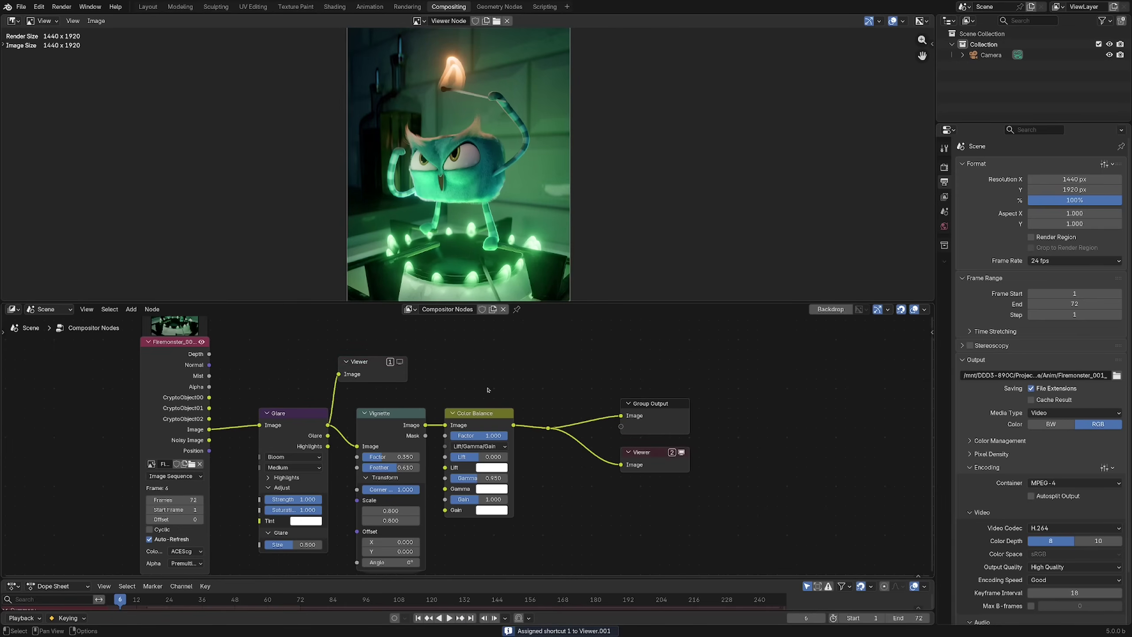
Toggle the preview between Viewer 1 (Glare) and Viewer 2 (vignetted result), ending on 2
key("1")
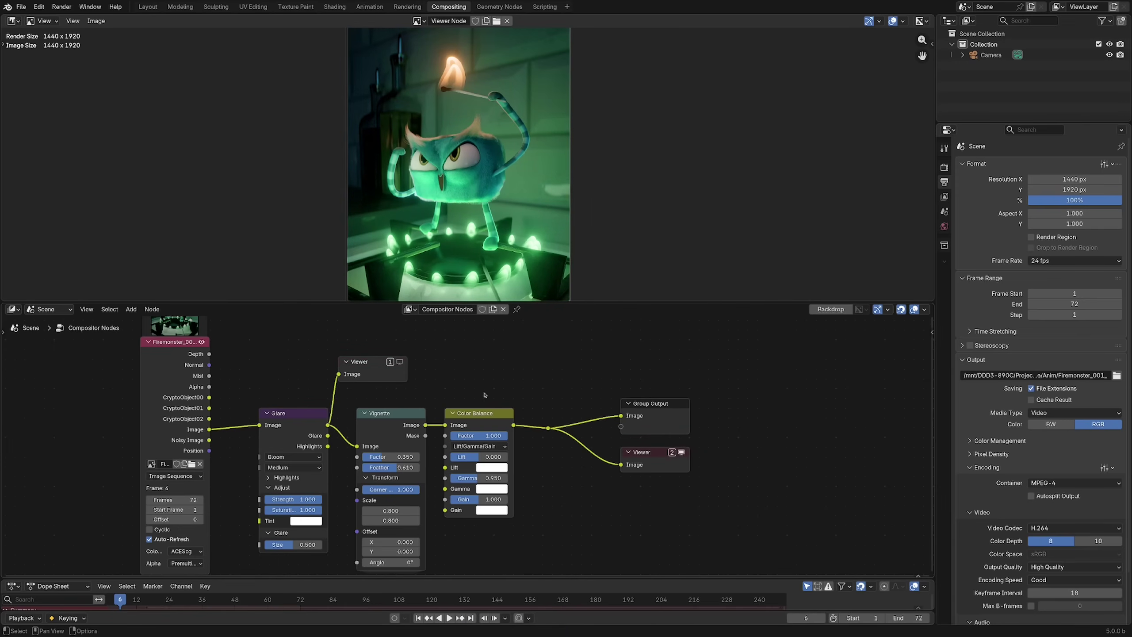
key("2")
key("1")
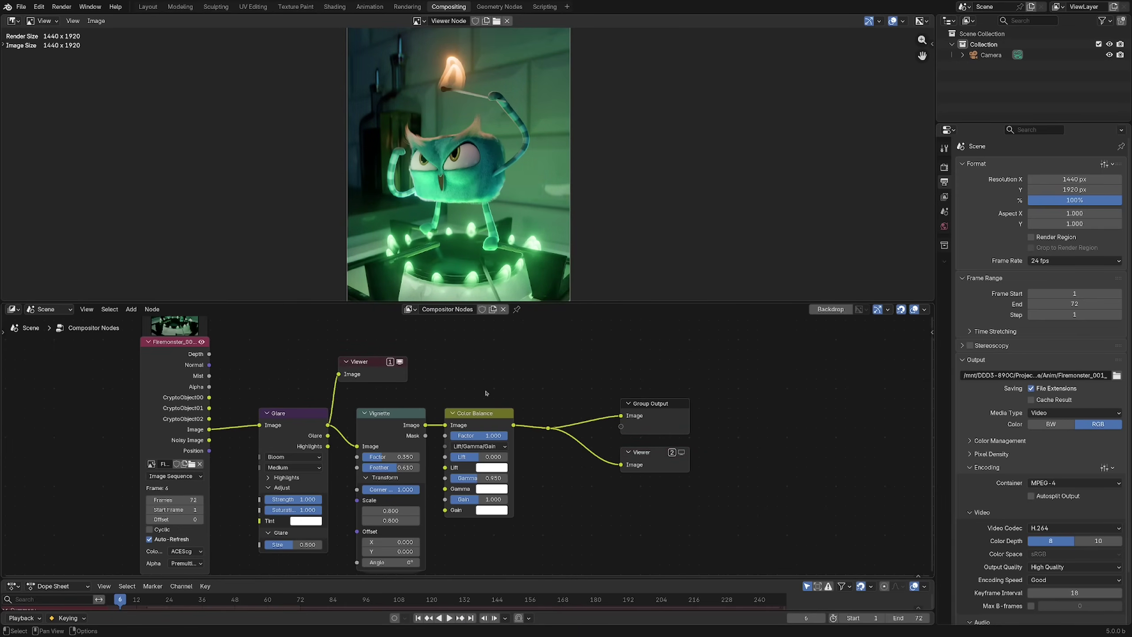
key("2")
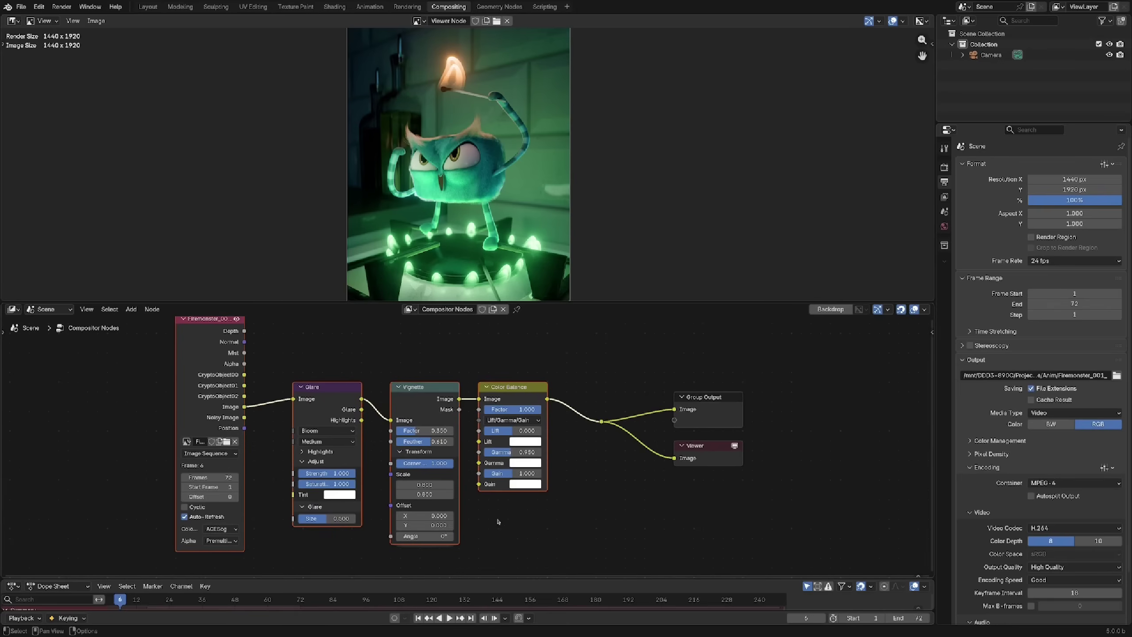
Collapse the image, Glare, Vignette and Color Balance nodes and hide their unused sockets
middle_click_drag(472, 470, 482, 428)
key("g")
left_click(507, 473)
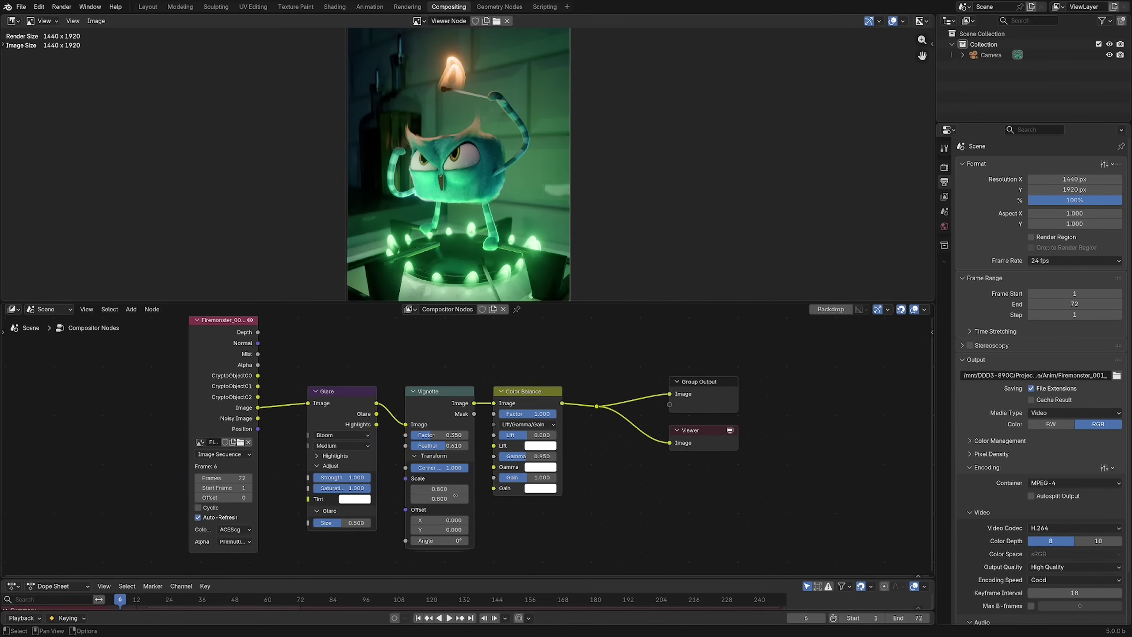
left_click_drag(153, 363, 554, 544)
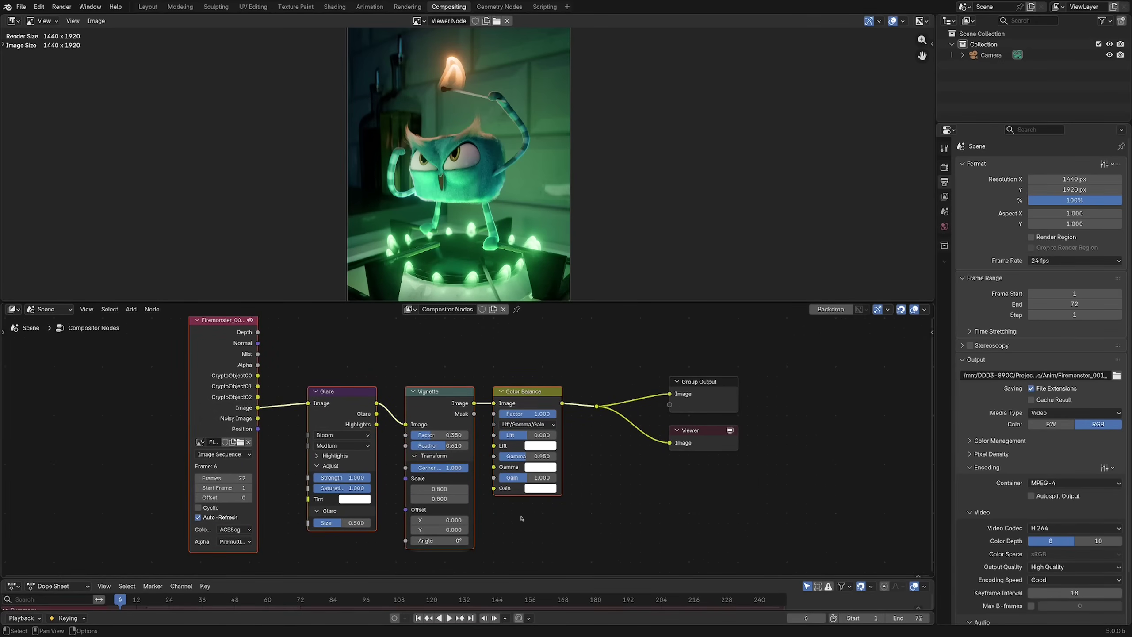
key("h")
middle_click_drag(492, 465, 493, 495)
left_click_drag(209, 348, 210, 429)
left_click_drag(133, 389, 595, 495)
key("ctrl+h")
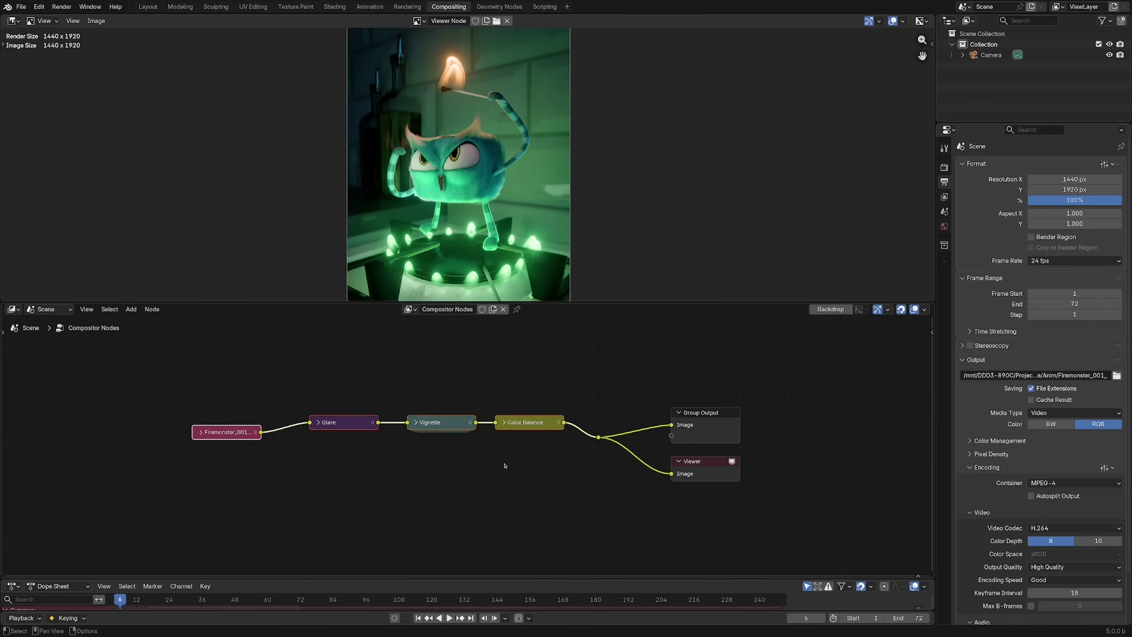
middle_click_drag(558, 460, 506, 462)
In the sidebar, raise the Vignette factor to 0.749 and lower the Color Balance gamma
key("n")
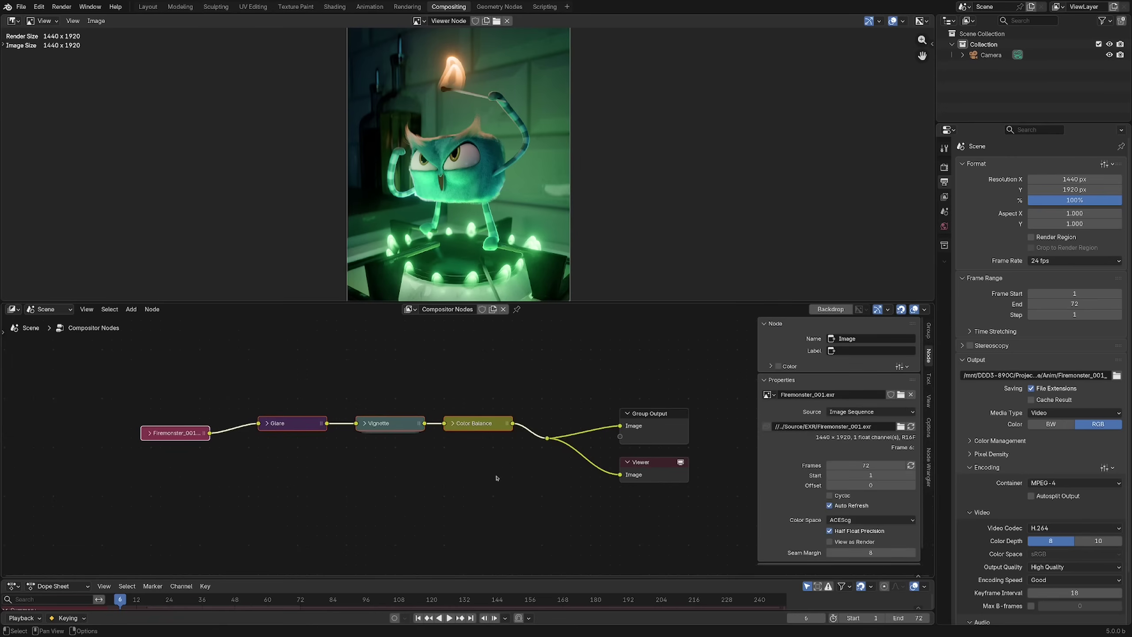
left_click(391, 424)
left_click(928, 331)
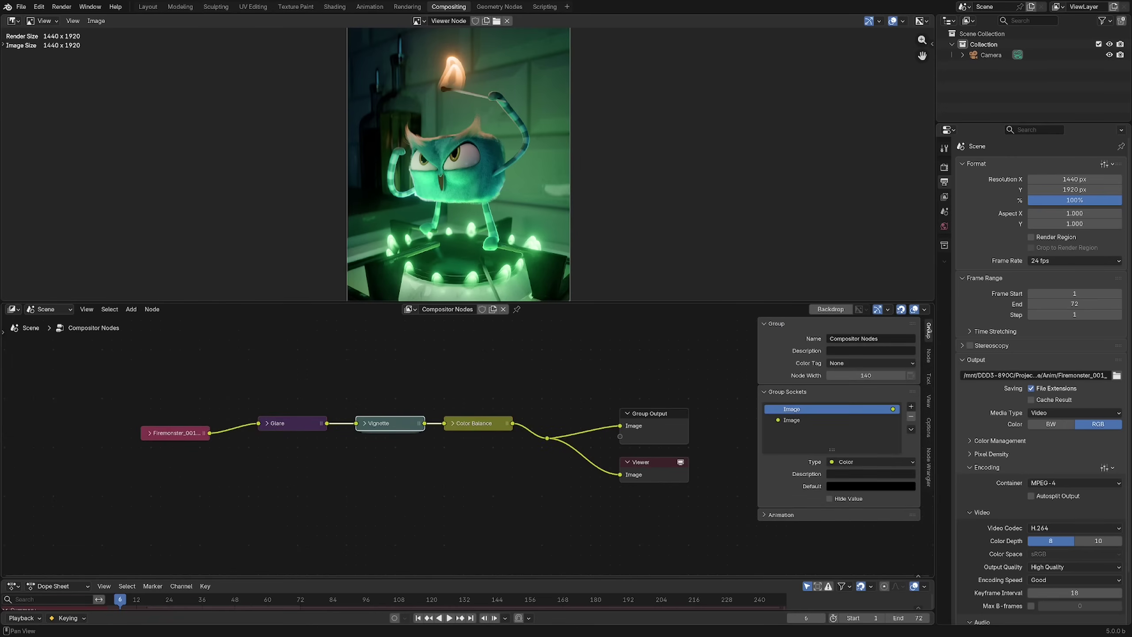
left_click(928, 356)
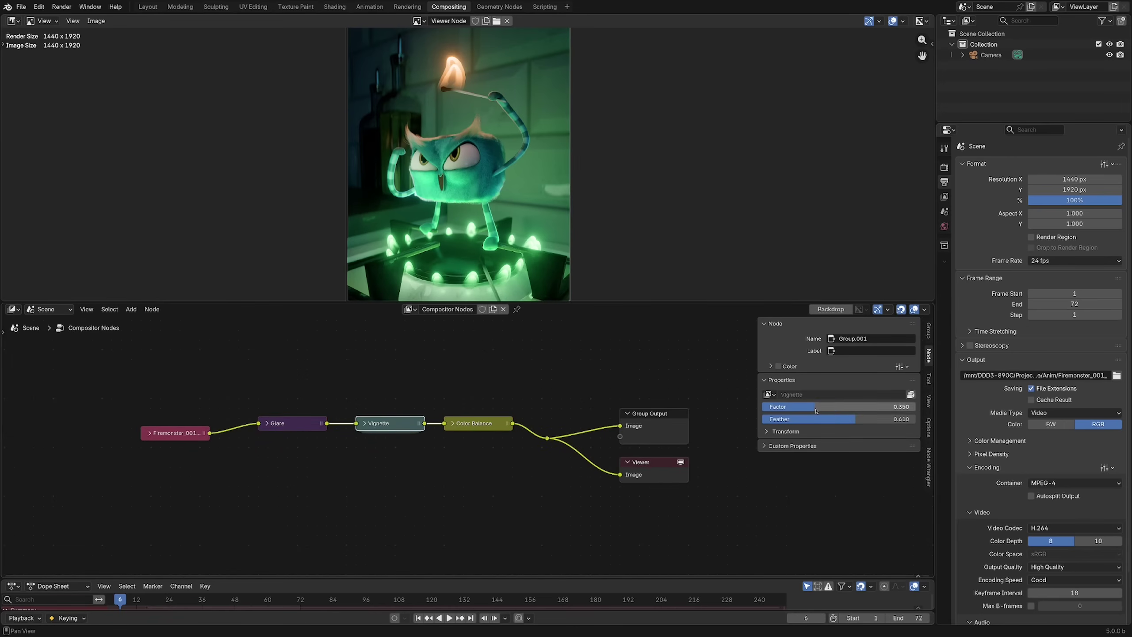
left_click_drag(838, 407, 897, 410)
left_click(481, 424)
left_click_drag(830, 464, 793, 464)
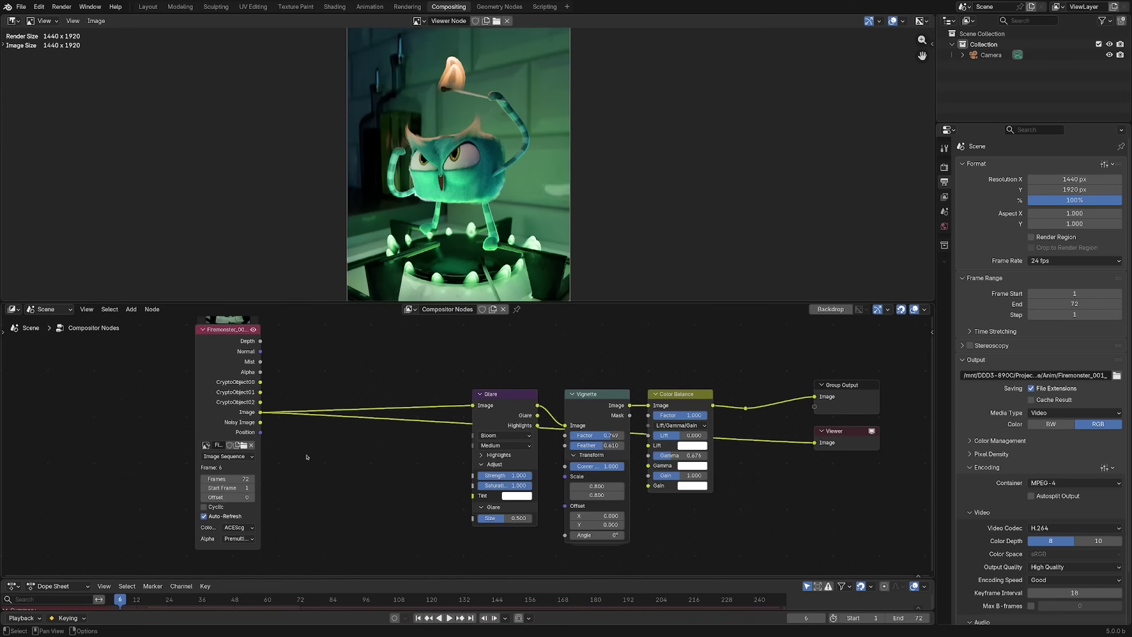
Add a Noise Texture node and preview its output in the Viewer
key("shift+a")
type("noise")
left_click(386, 498)
left_click(338, 450)
left_click(339, 450, "ctrl+shift")
middle_click_drag(339, 501, 406, 449)
left_click_drag(406, 449, 434, 449)
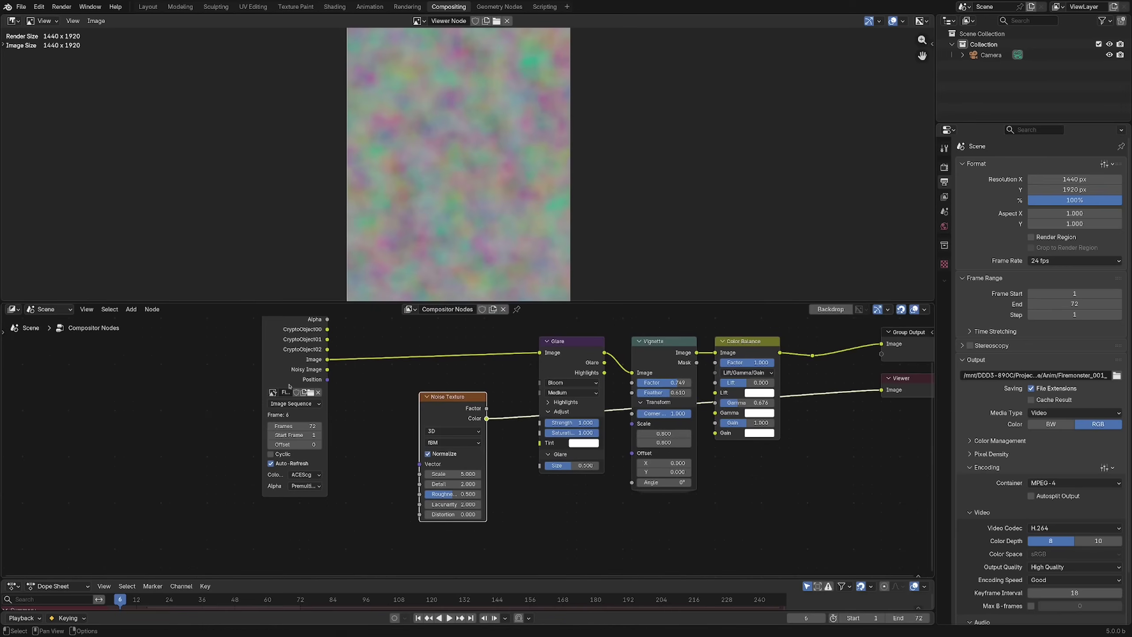
left_click_drag(308, 415, 261, 415)
Add an Image Coordinates node and feed its Uniform coordinates into the noise Vector
left_click_drag(281, 359, 308, 461)
type("image co")
key("Return")
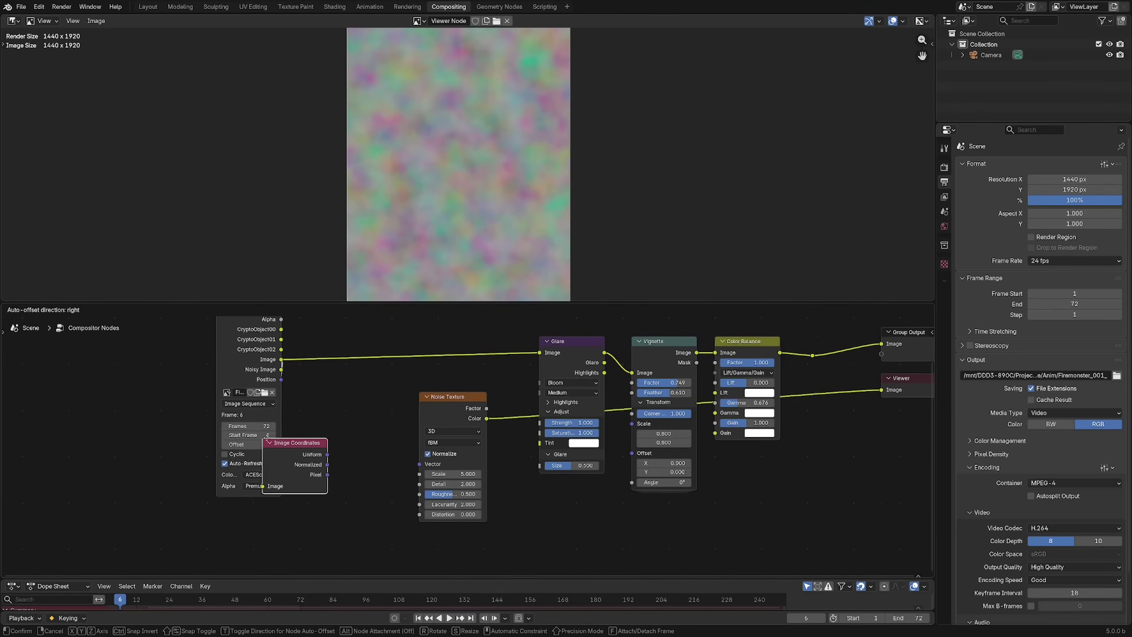
left_click(350, 459)
left_click(376, 459, "ctrl+shift")
left_click(430, 464, "ctrl+shift")
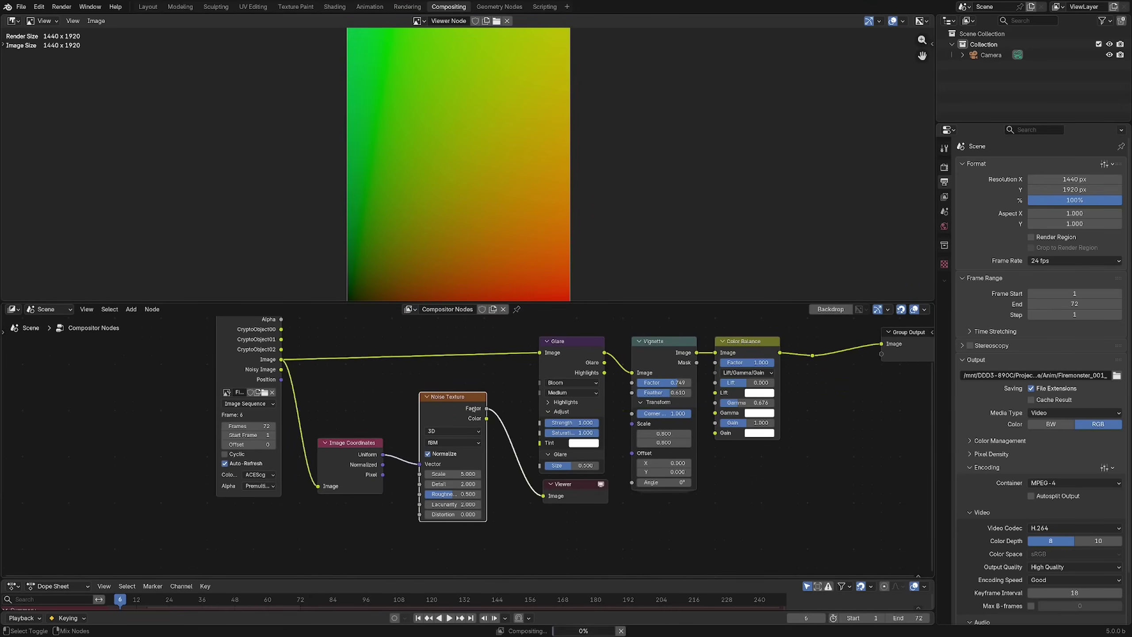
left_click_drag(383, 454, 418, 464)
Drive the noise Vector from the render's Position pass, after trying the Normal pass
scroll(412, 423, "down", 2)
middle_click_drag(412, 423, 451, 436)
left_click_drag(336, 429, 544, 473)
left_click_drag(331, 341, 458, 468)
left_click_drag(330, 402, 458, 467)
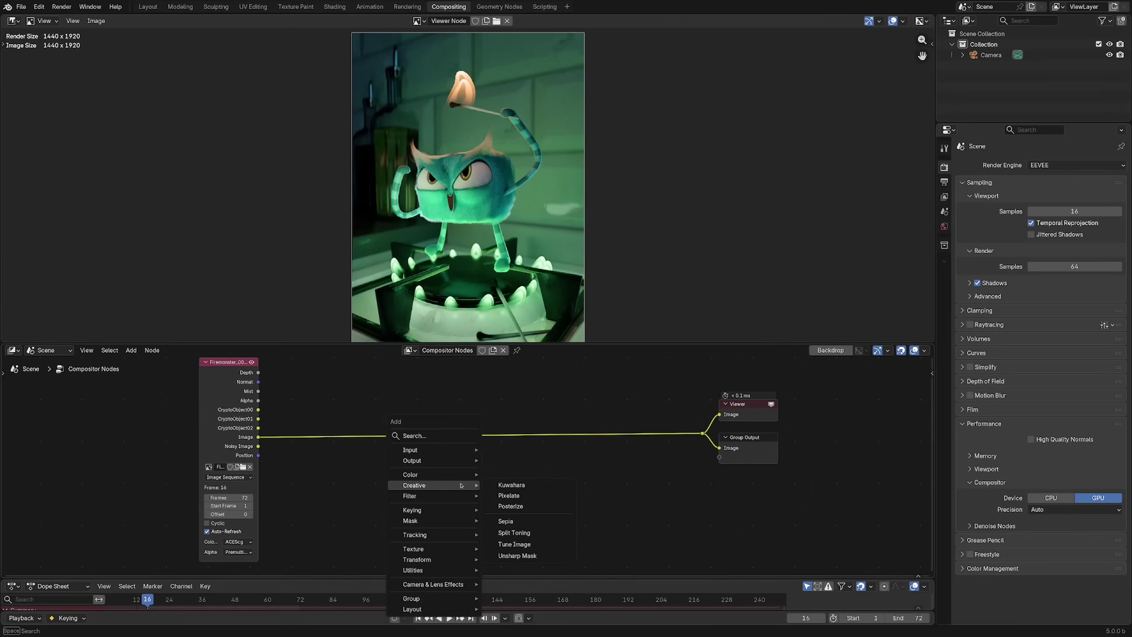
Switch the image view to Mask mode and create a new mask
mouse_move(451, 472)
type("roto :(")
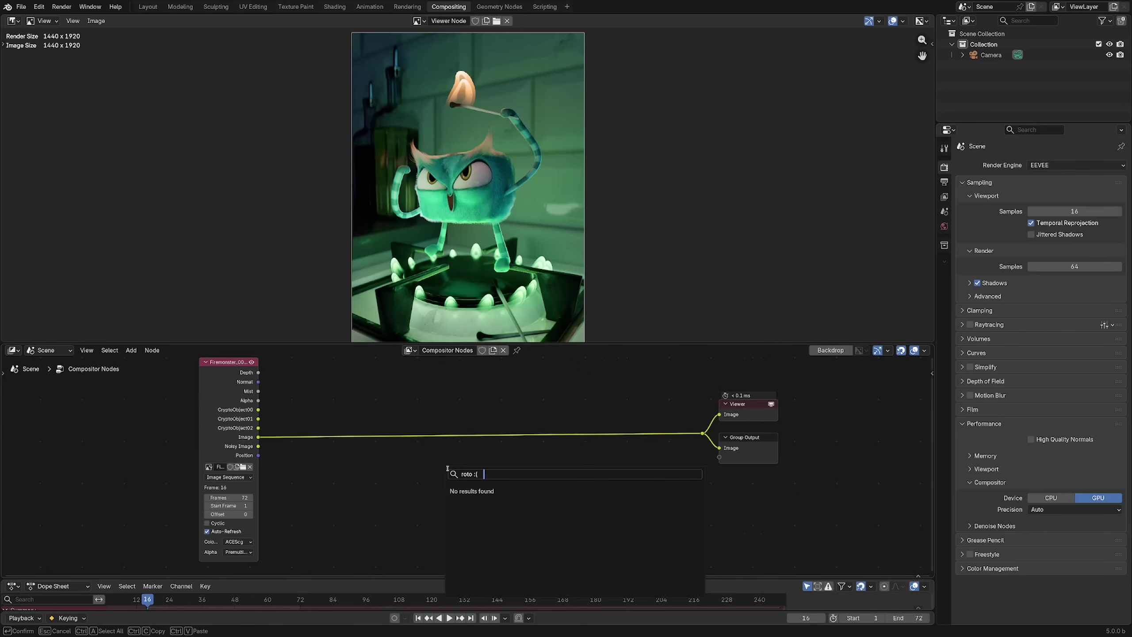
key("Escape")
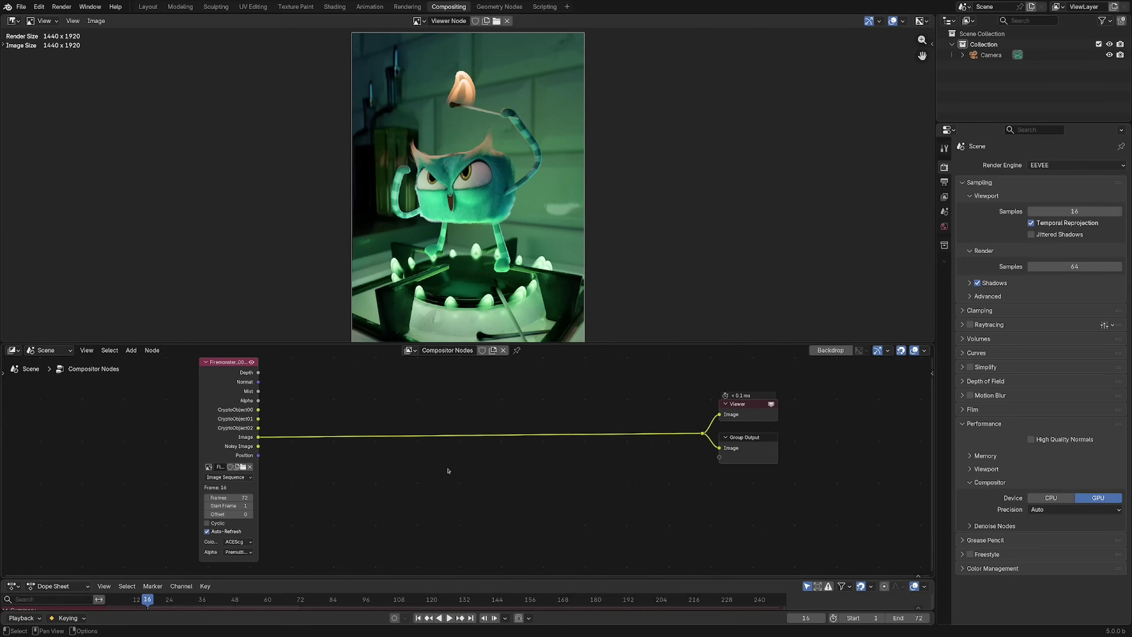
left_click(45, 20)
left_click(47, 72)
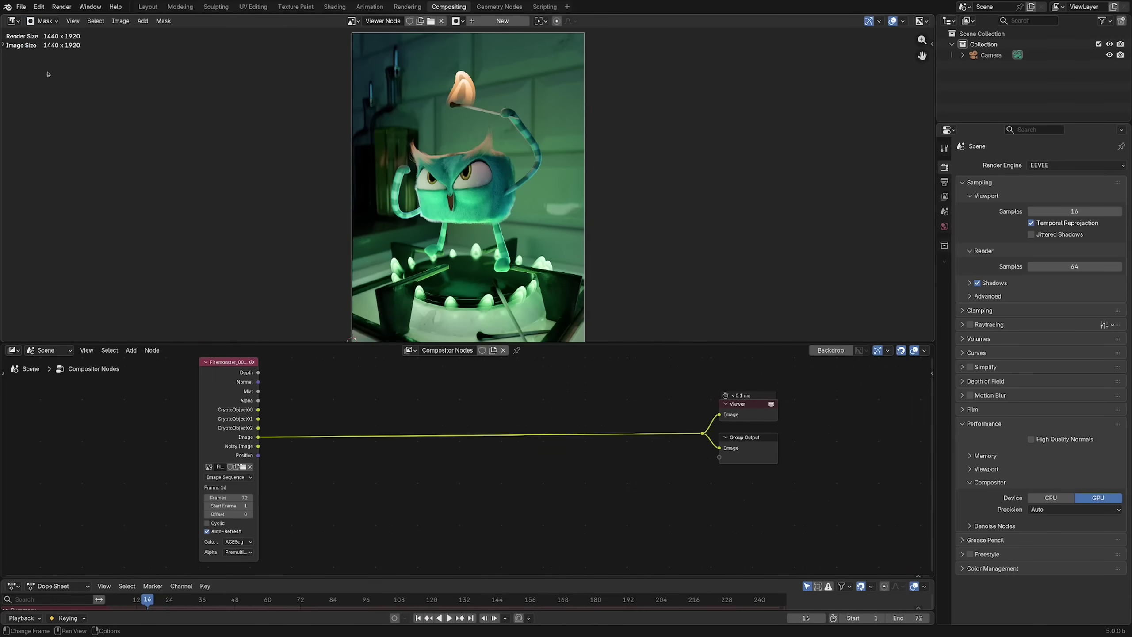
left_click(502, 21)
Add a circle mask spline over the character's face
middle_click_drag(464, 250, 465, 243)
key("shift+a")
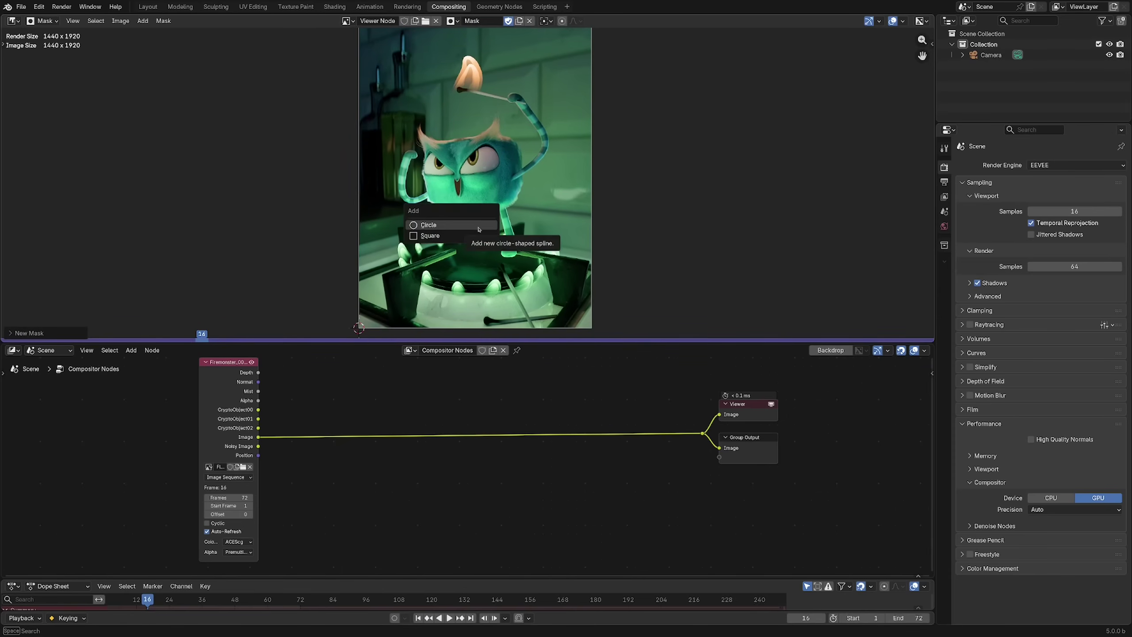
left_click(481, 220)
key("g")
left_click(476, 168)
Scale, stretch along X and rotate the circle into an ellipse around the head, then widen its feather
key("s")
left_click(551, 177)
key("s")
key("x")
left_click(630, 173)
key("r")
left_click(602, 164)
key("g")
left_click(512, 180)
key("alt+s")
left_click(604, 145)
Add a Mask node set to the new mask and connect it to the Viewer
key("shift+a")
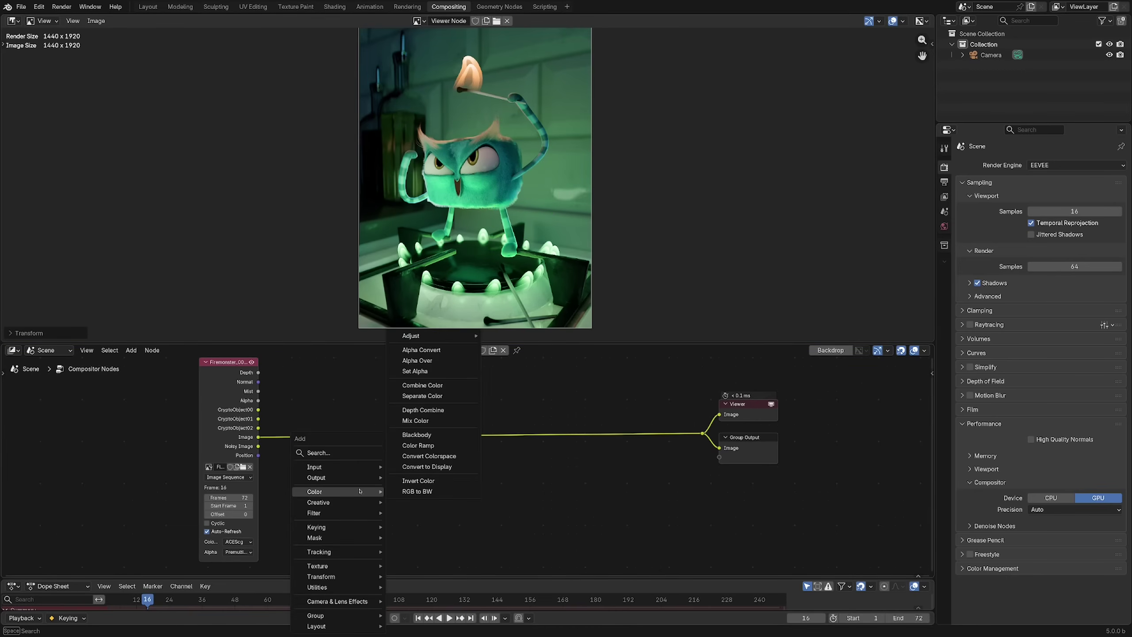
type("mask")
key("Return")
left_click(357, 441)
left_click(385, 491)
left_click(394, 504)
left_click(414, 479, "ctrl+shift")
middle_click_drag(425, 511, 467, 496)
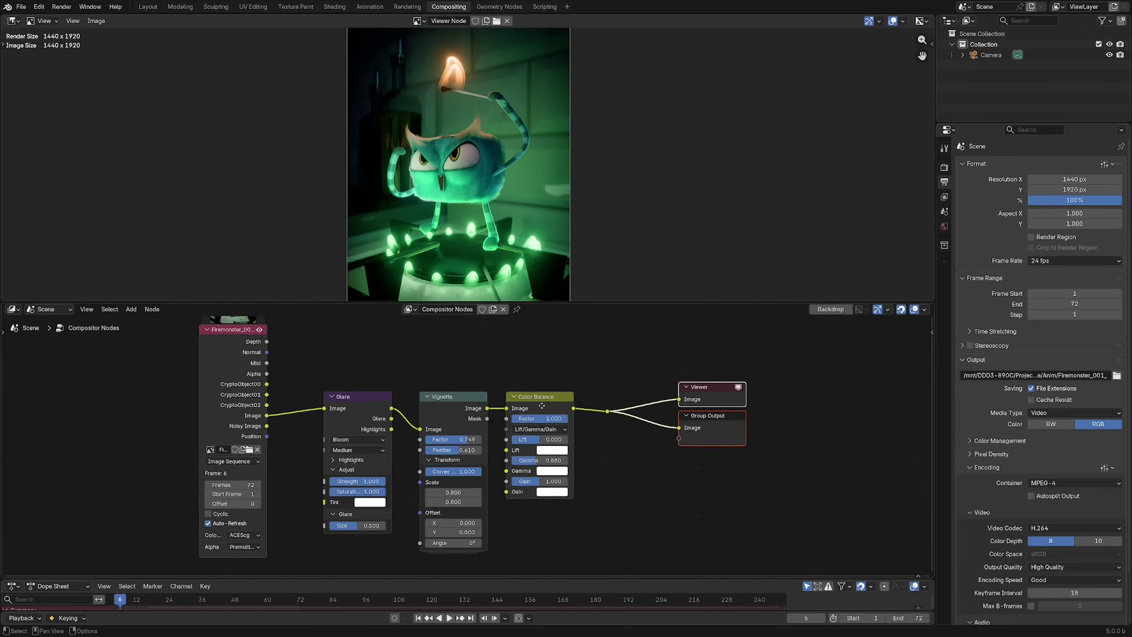
Group the Glare, Vignette and Color Balance nodes into a node group
middle_click_drag(542, 405, 513, 421)
scroll(520, 417, "down", 1)
left_click_drag(331, 365, 567, 513)
right_click(534, 410)
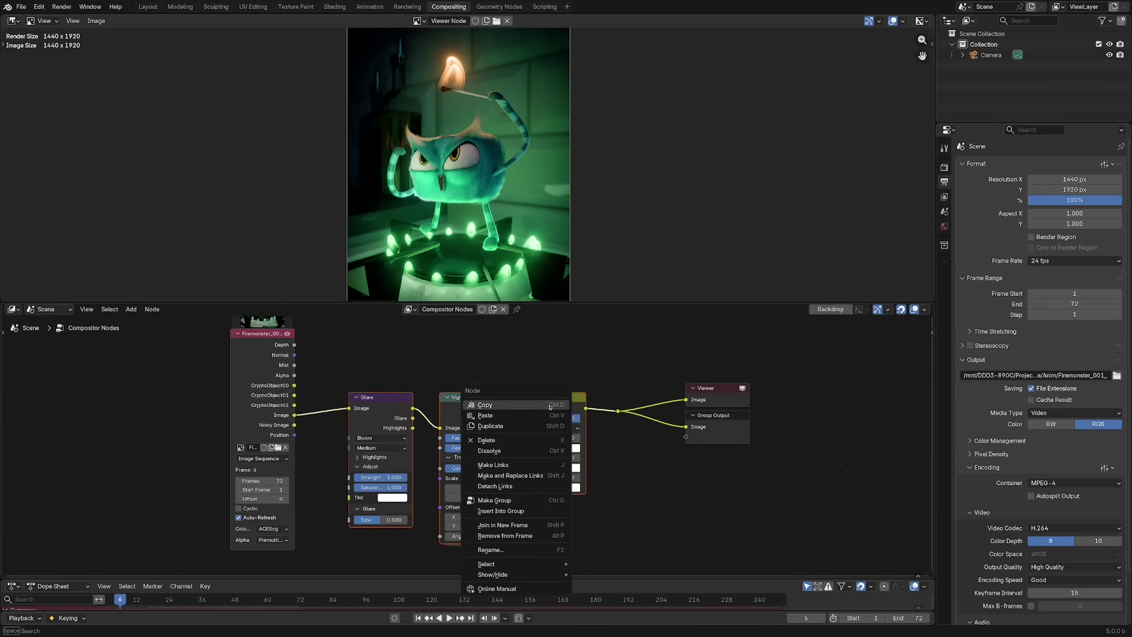
left_click(522, 499)
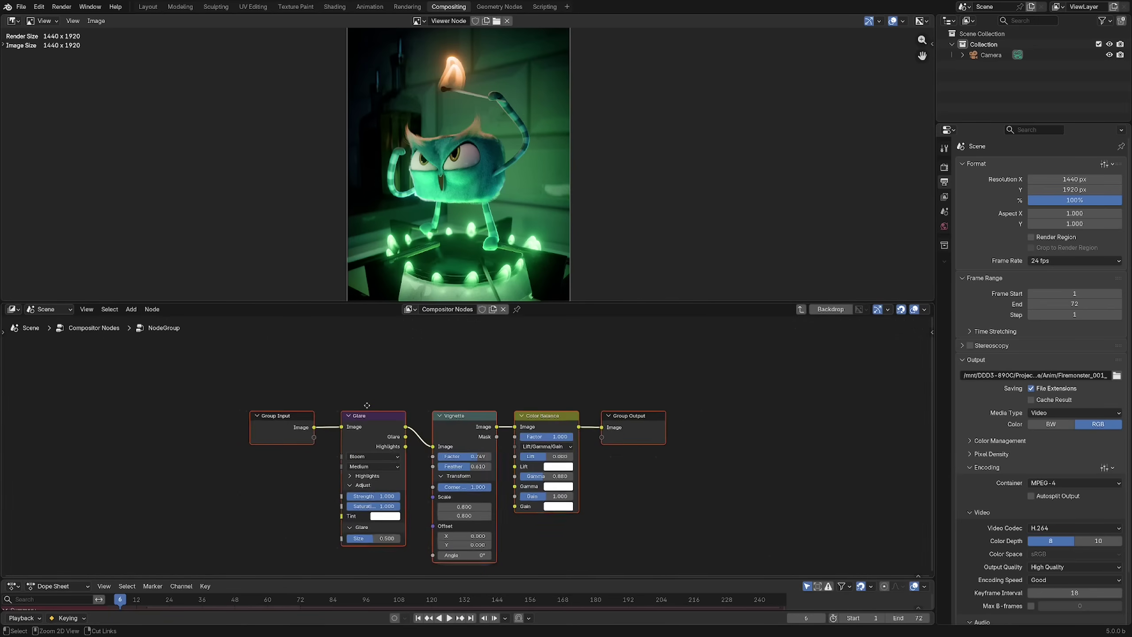
Expose Glare strength, Vignette factor and Color Balance gamma as group inputs
left_click_drag(331, 500, 301, 447)
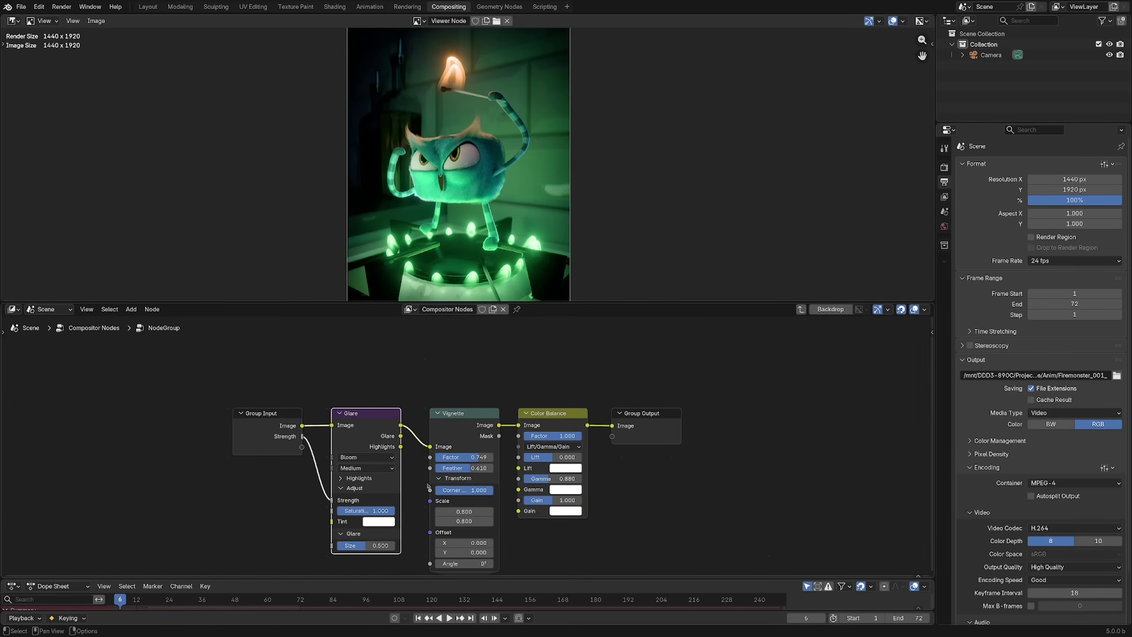
middle_click_drag(427, 476, 437, 456)
left_click_drag(439, 436, 311, 427)
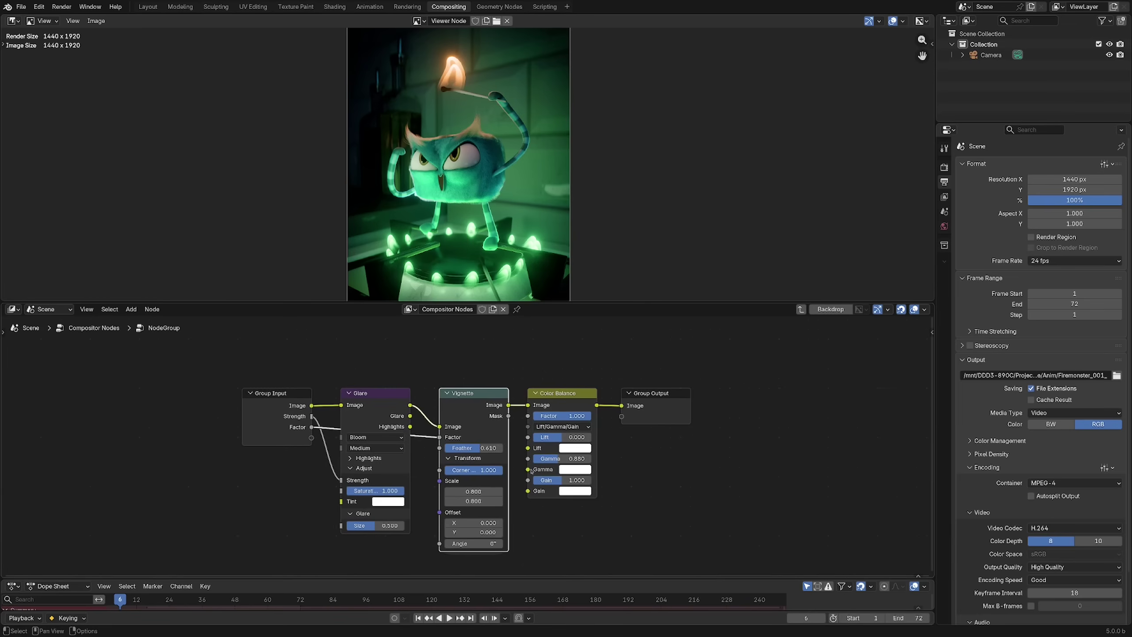
left_click_drag(527, 469, 311, 437)
middle_click_drag(339, 445, 312, 438)
Rename the group inputs to Bloom Strength and Vignette Factor, then return to the main tree
key("n")
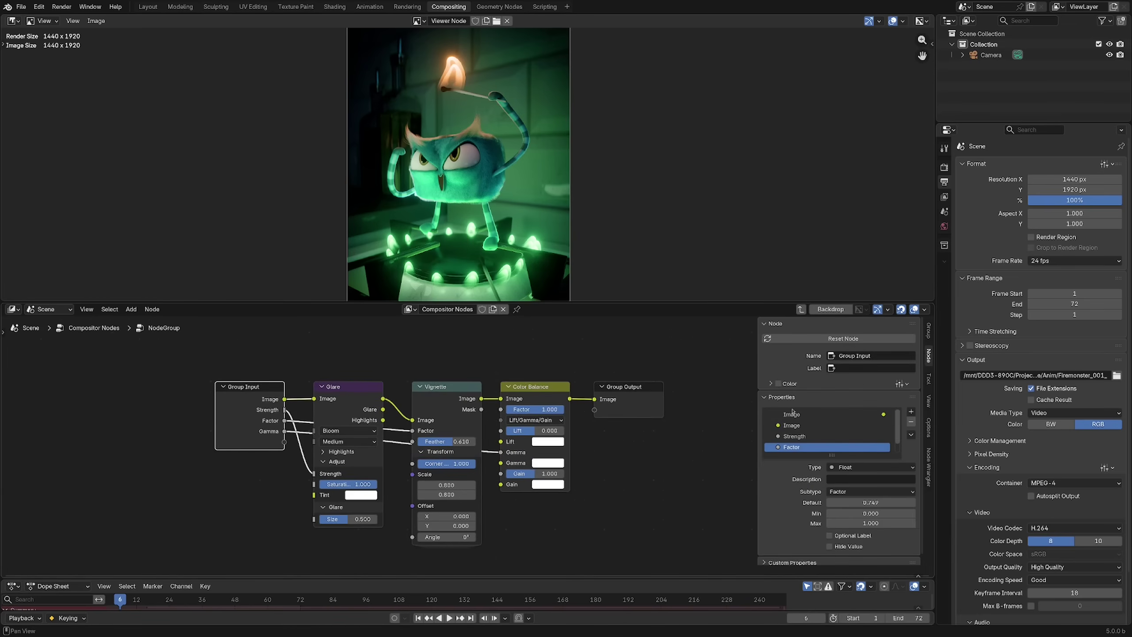
left_click(804, 436)
double_click(802, 436)
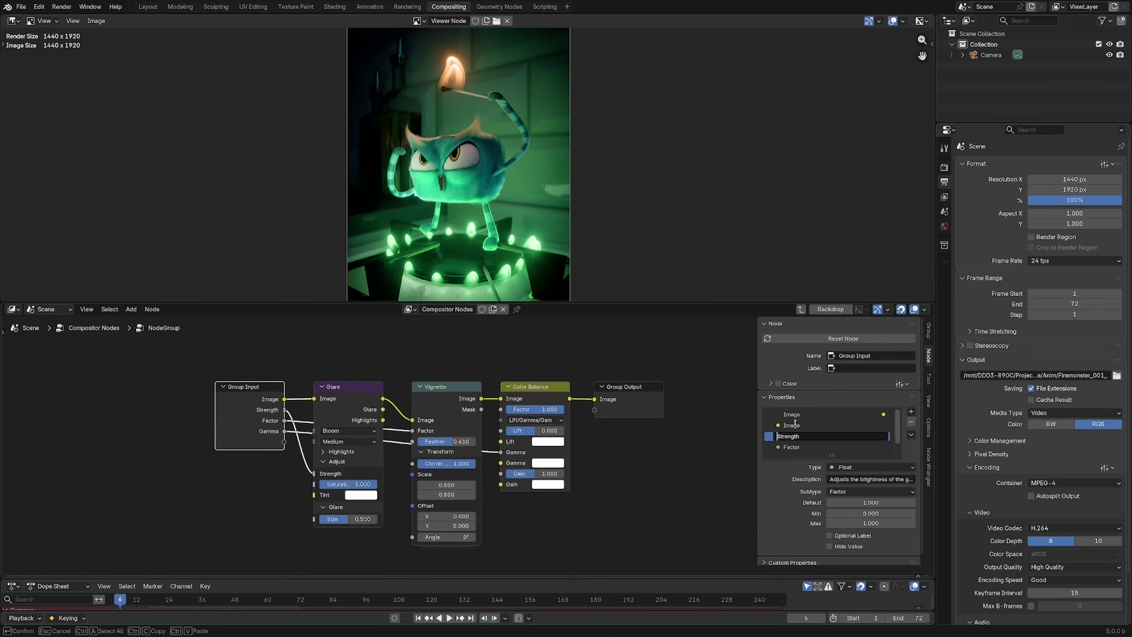
type("Bloom")
left_click(792, 446)
double_click(780, 446)
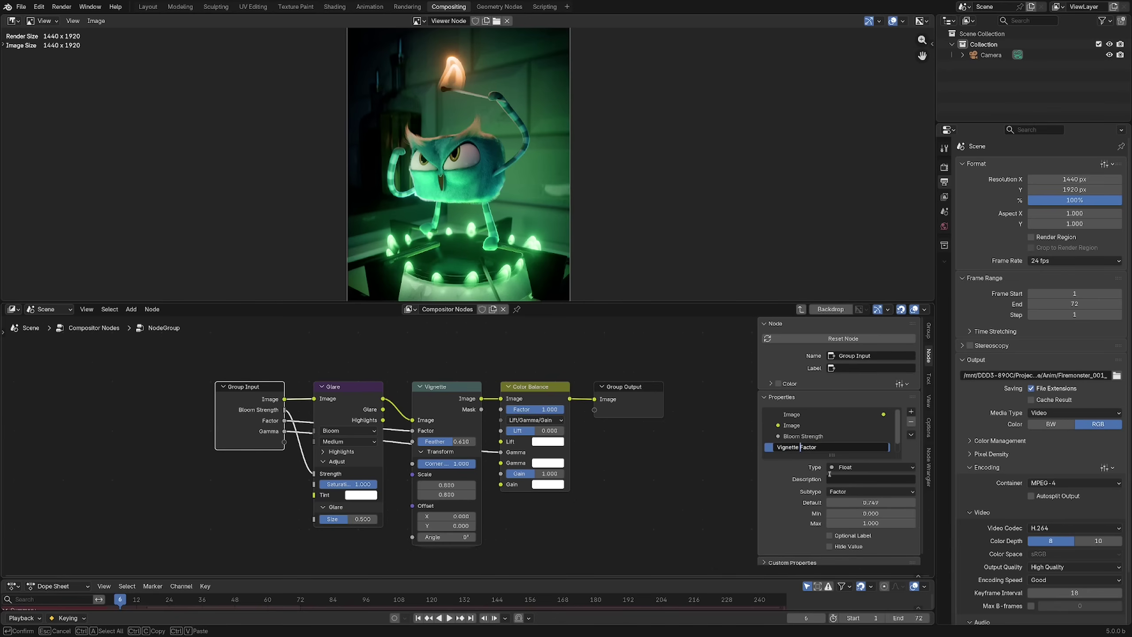
key("Return")
left_click_drag(830, 455, 830, 488)
middle_click_drag(829, 461, 828, 430)
key("Tab")
double_click(469, 416)
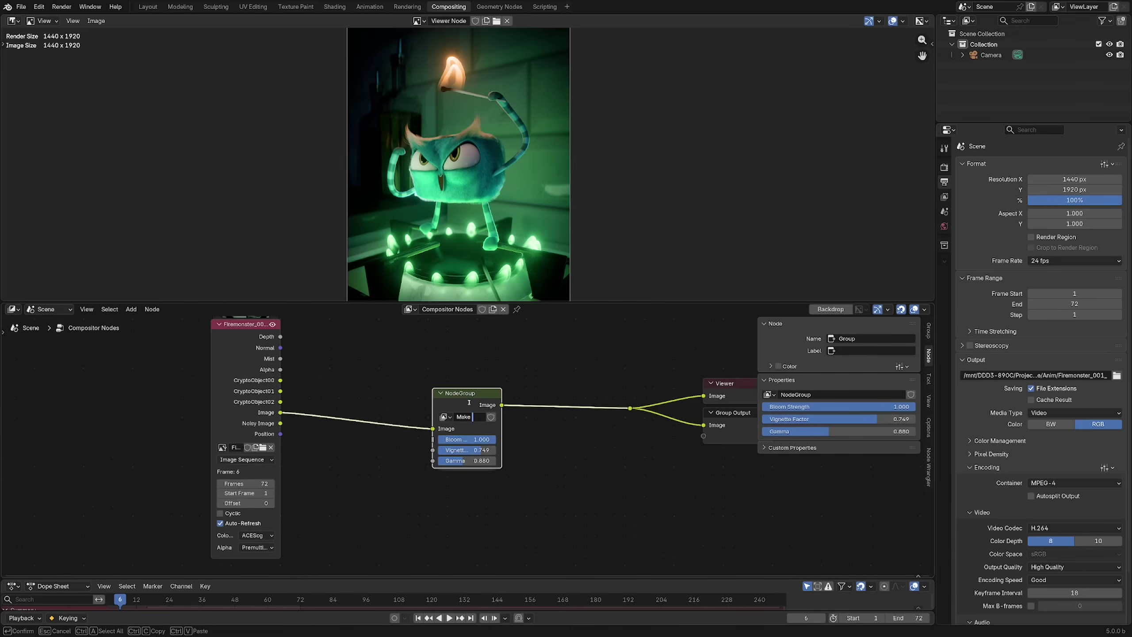
Name the group 'Make It Pretty', widen the node and wrap it in a new frame
type("Make It Pretty")
key("Return")
left_click_drag(499, 428, 476, 454)
key("ctrl+j")
key("F2")
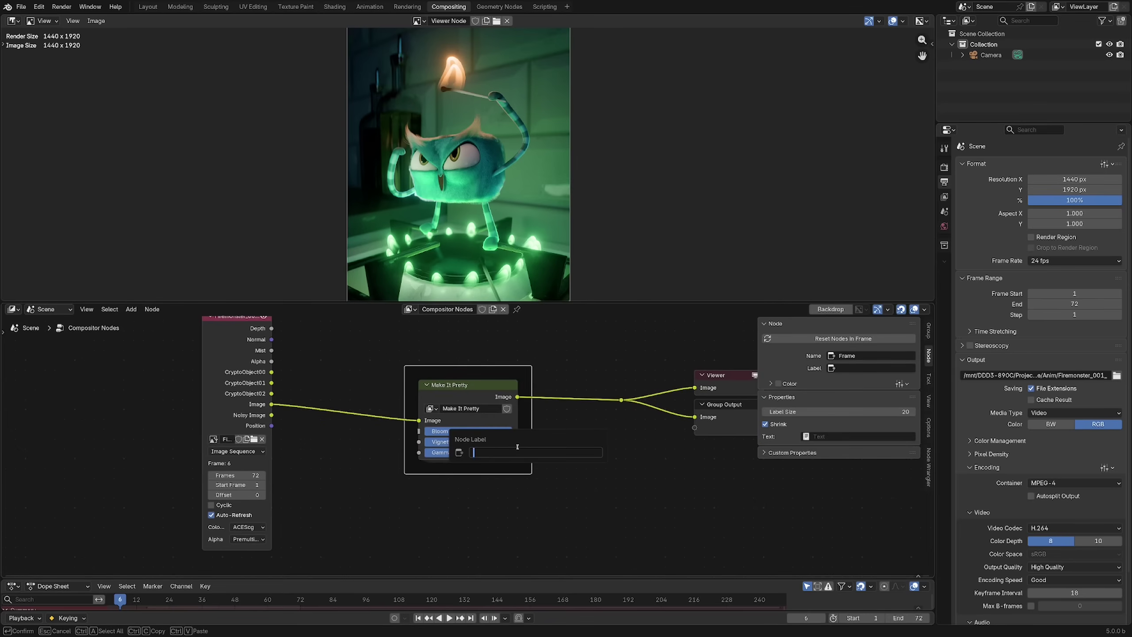